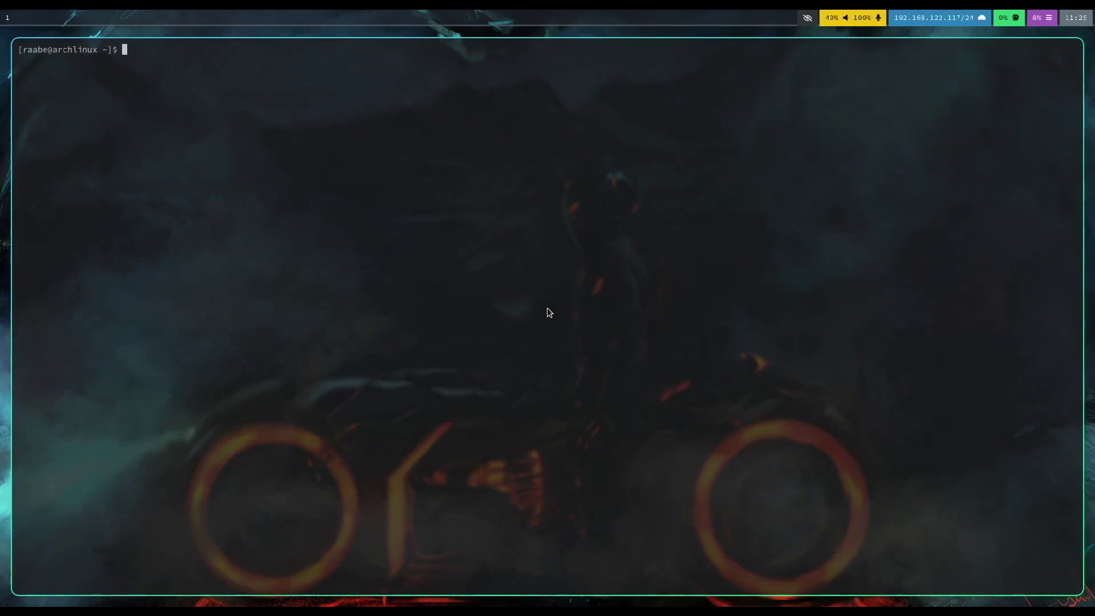
pyautogui.press('super+Return')
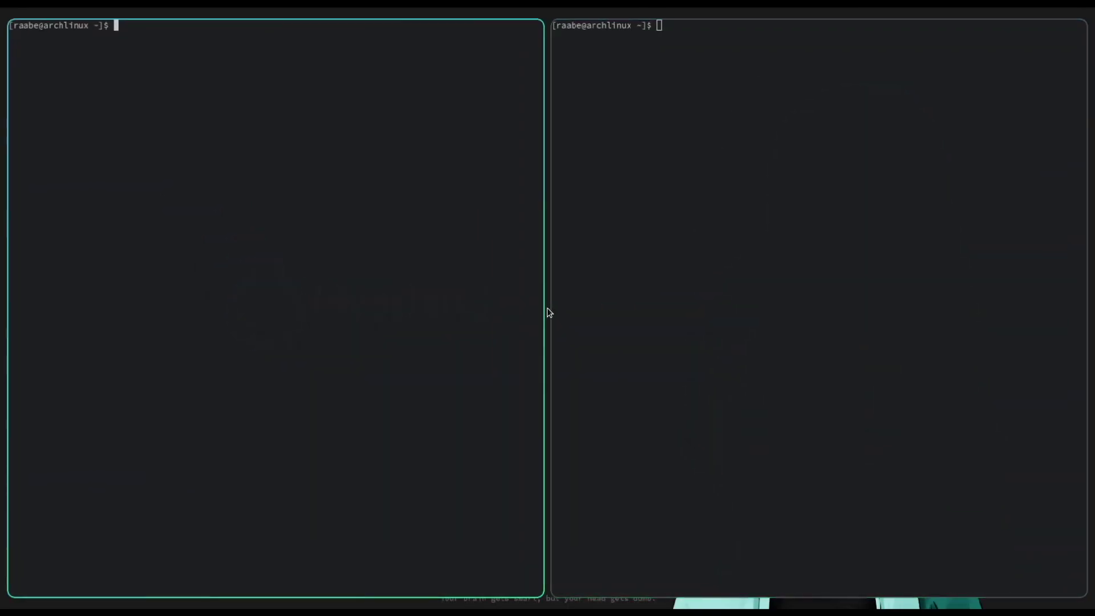
# Step: Open and close terminal windows, open Dolphin, and enter the wallpaper folder
pyautogui.press('super+c')
pyautogui.press('super+c')
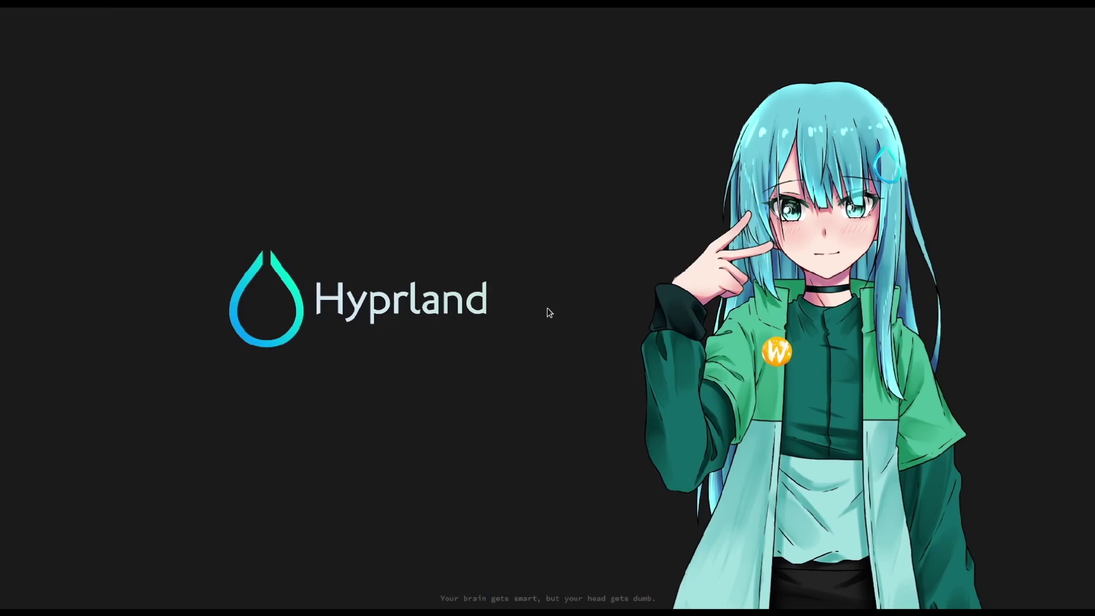
pyautogui.press('super+q')
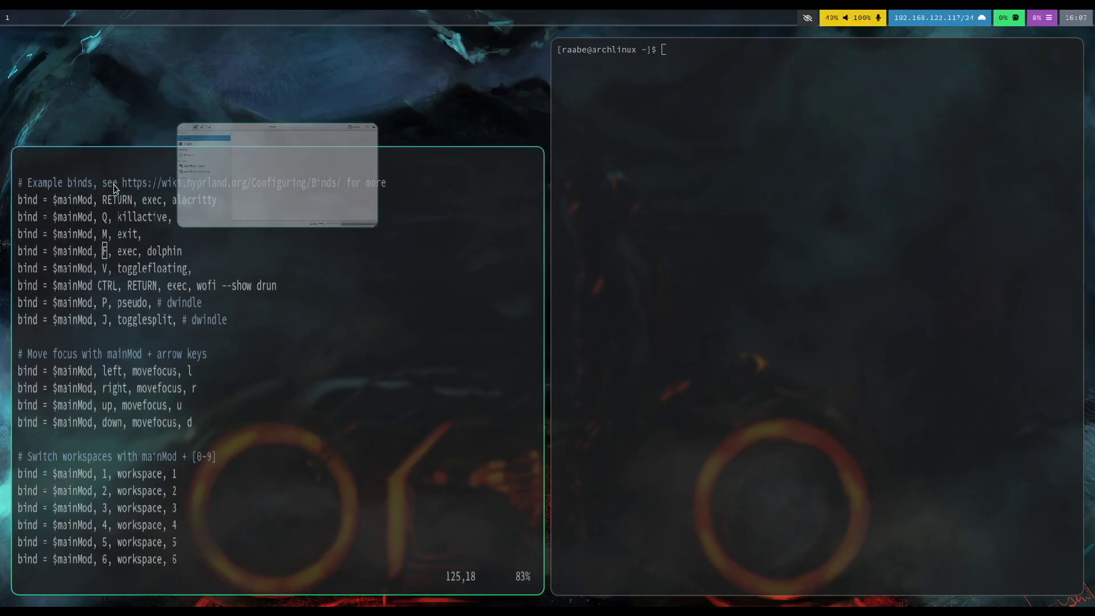
pyautogui.press('super+e')
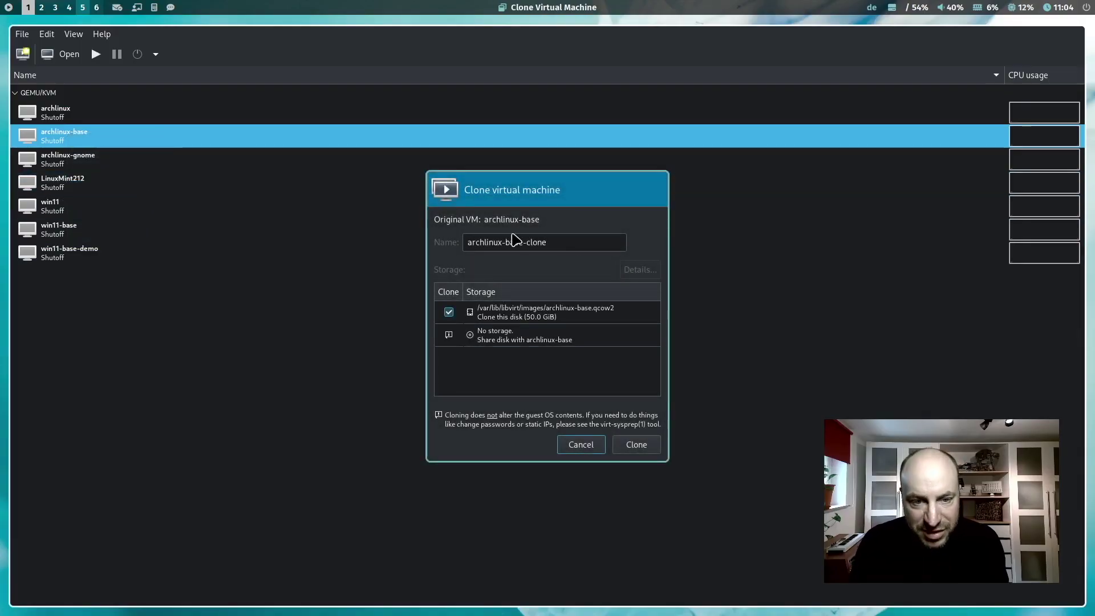
pyautogui.moveTo(506, 242); pyautogui.dragTo(592, 241)
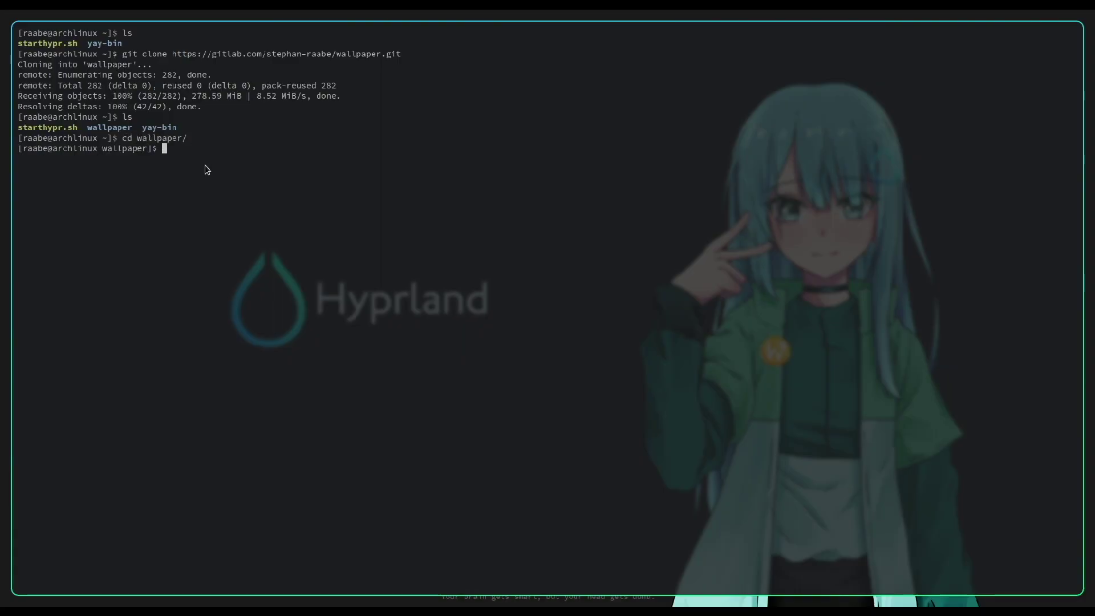
pyautogui.write('ls')
pyautogui.press('Return')
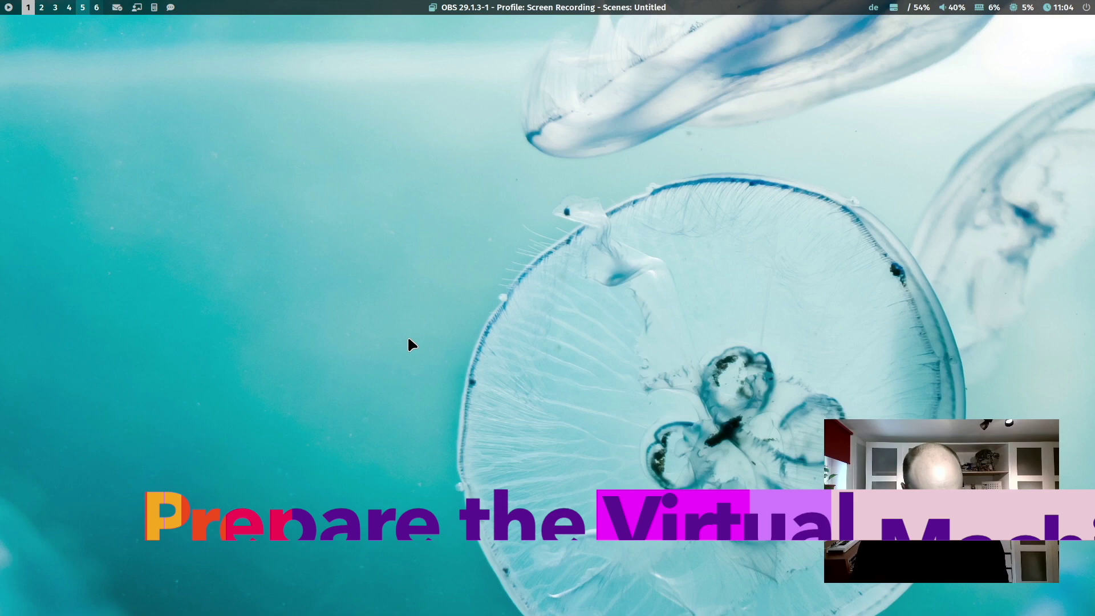
# Step: Launch Virtual Machine Manager and clone archlinux-base as archlinux-hyprland
pyautogui.press('super')
pyautogui.press('Return')
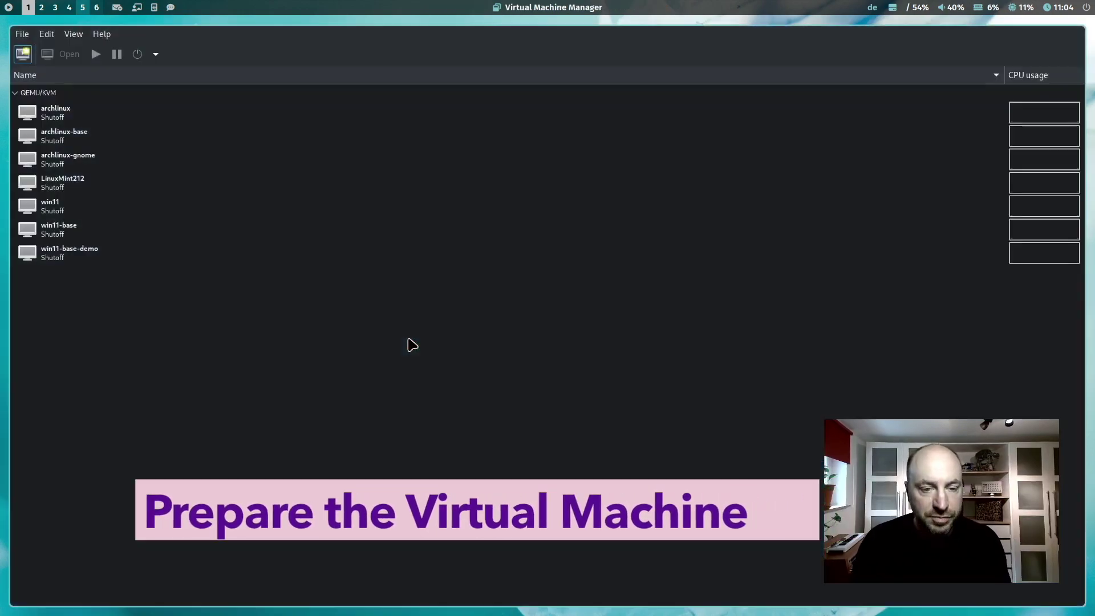
pyautogui.rightClick(68, 137)
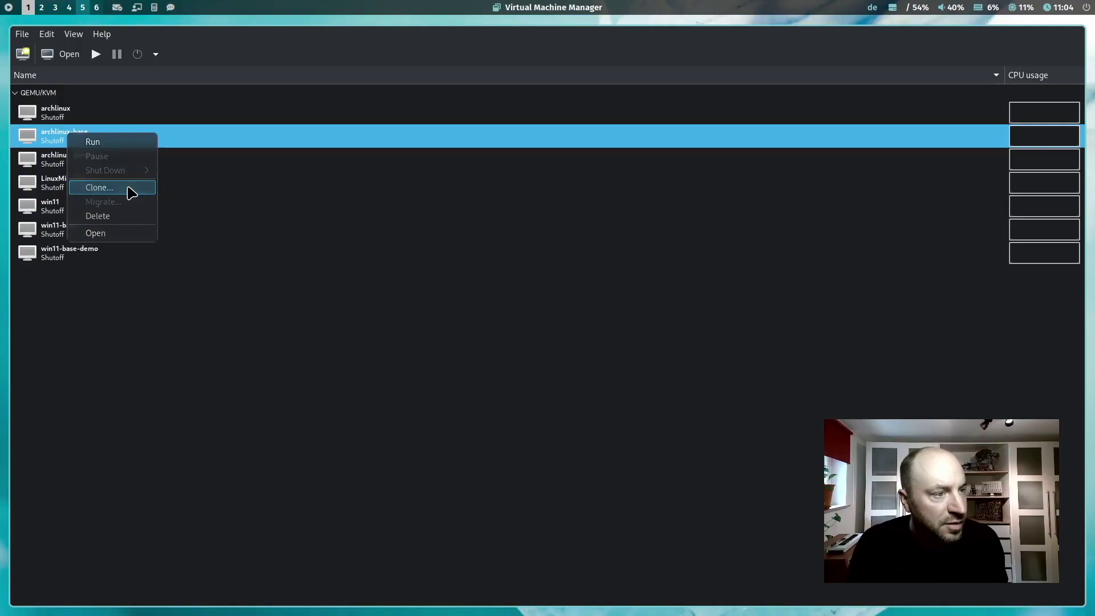
pyautogui.click(132, 193)
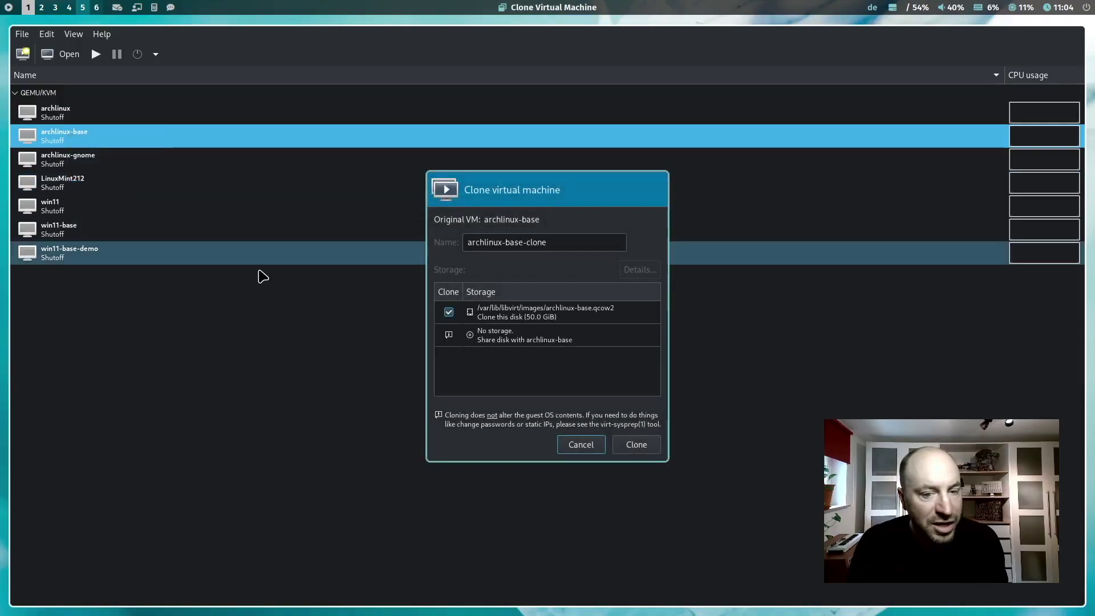
pyautogui.moveTo(505, 244); pyautogui.dragTo(591, 243)
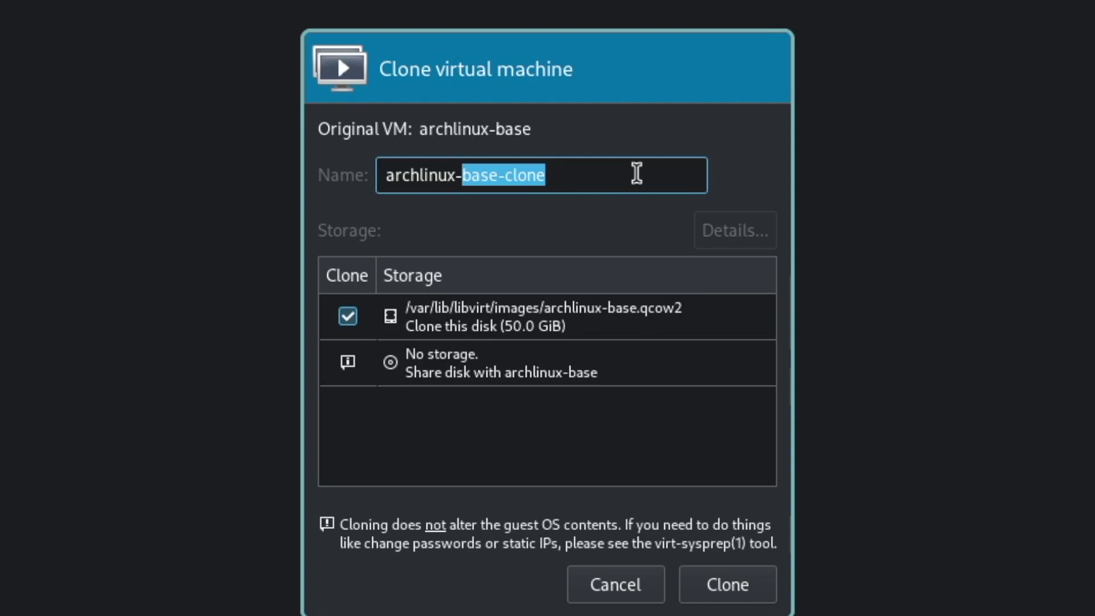
pyautogui.write('hyprlan')
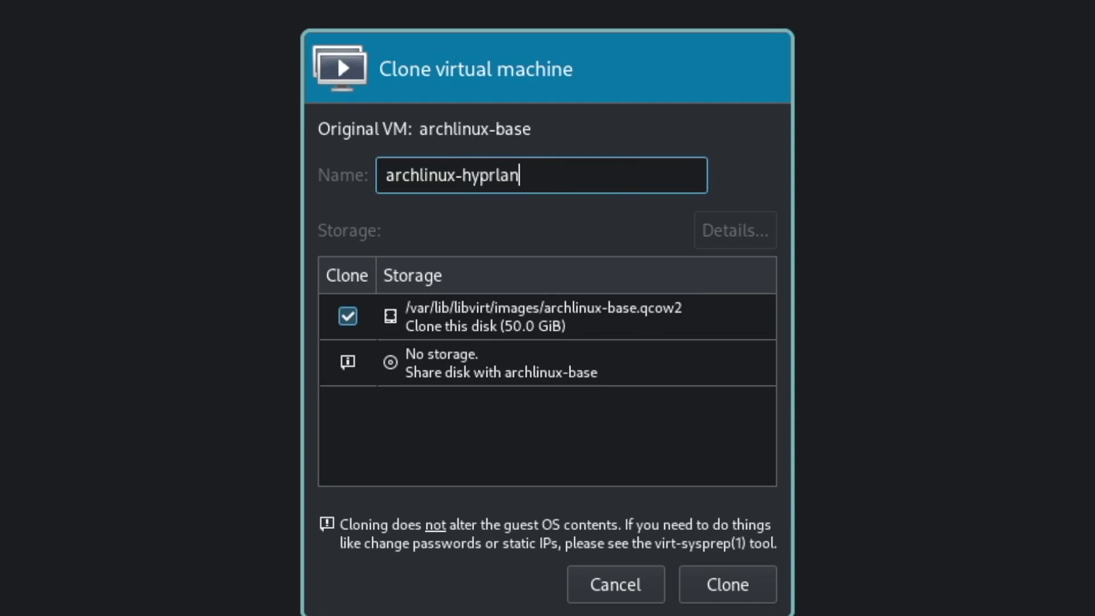
pyautogui.write('d')
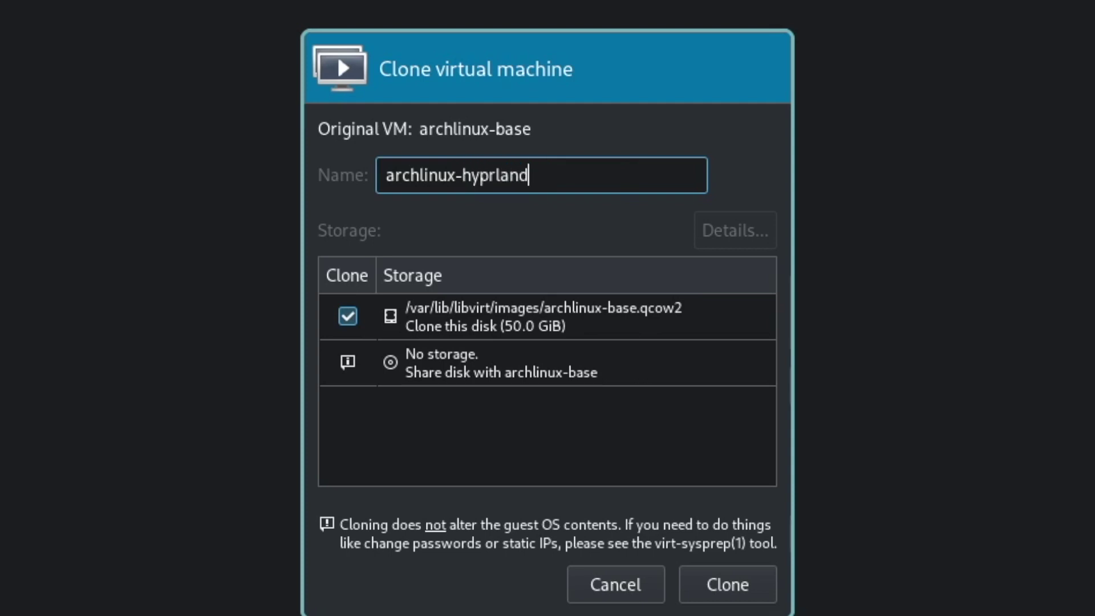
pyautogui.click(735, 591)
# Step: Open archlinux-hyprland's hardware details and enable 3D acceleration on Video Virtio
pyautogui.click(77, 187)
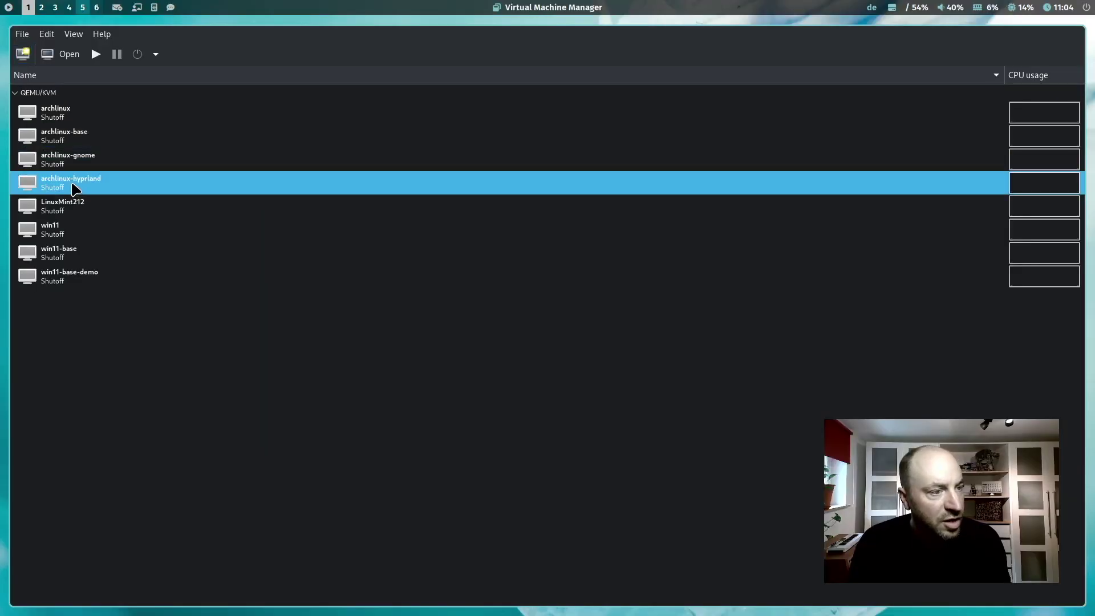
pyautogui.doubleClick(74, 187)
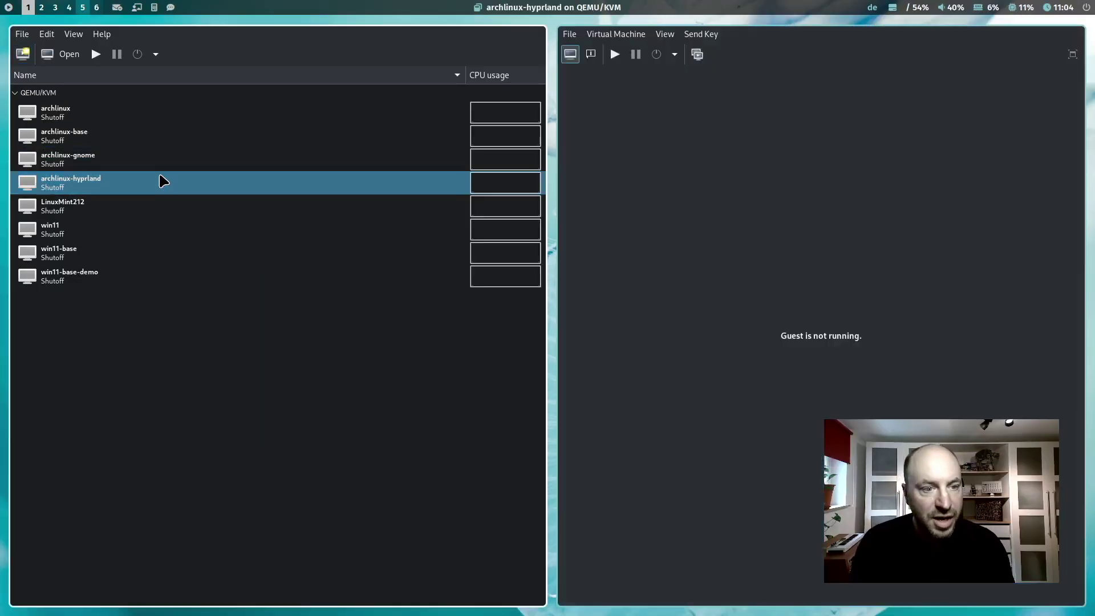
pyautogui.press('super+ctrl+Left')
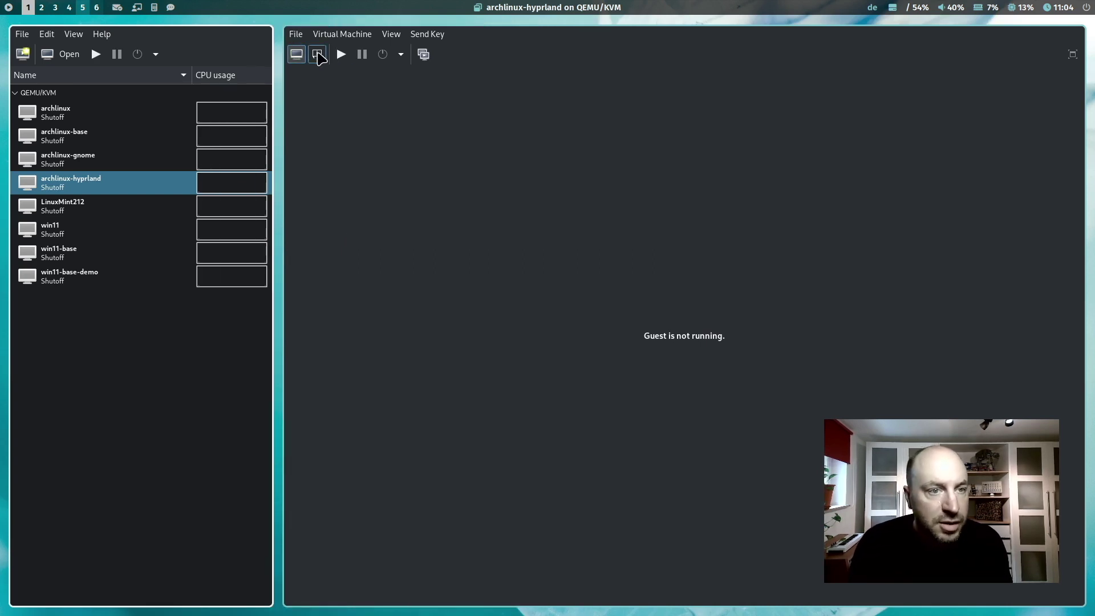
pyautogui.click(317, 54)
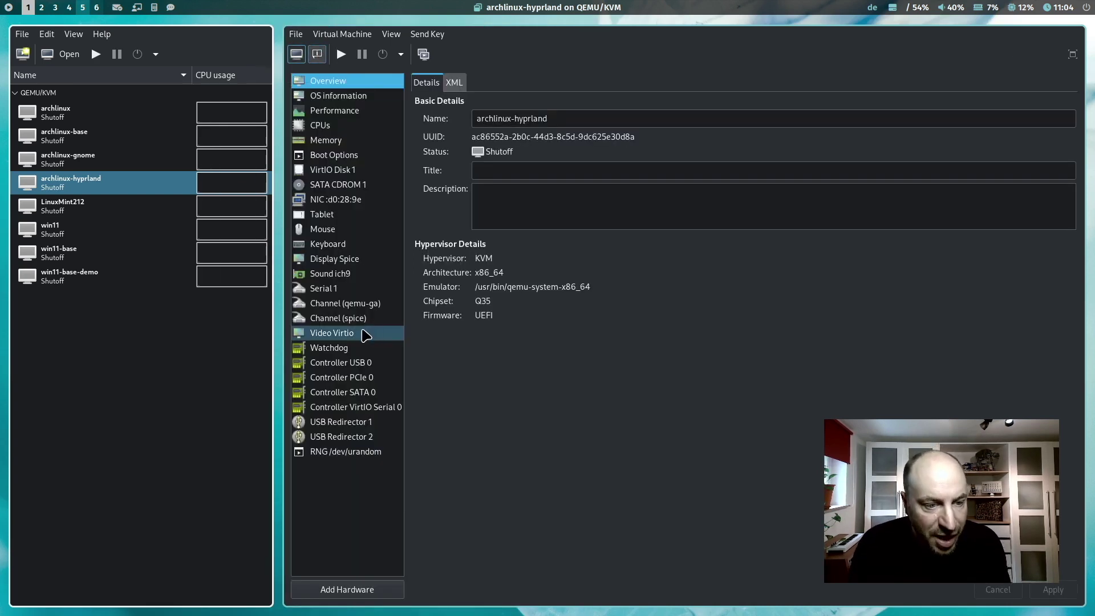
pyautogui.click(365, 336)
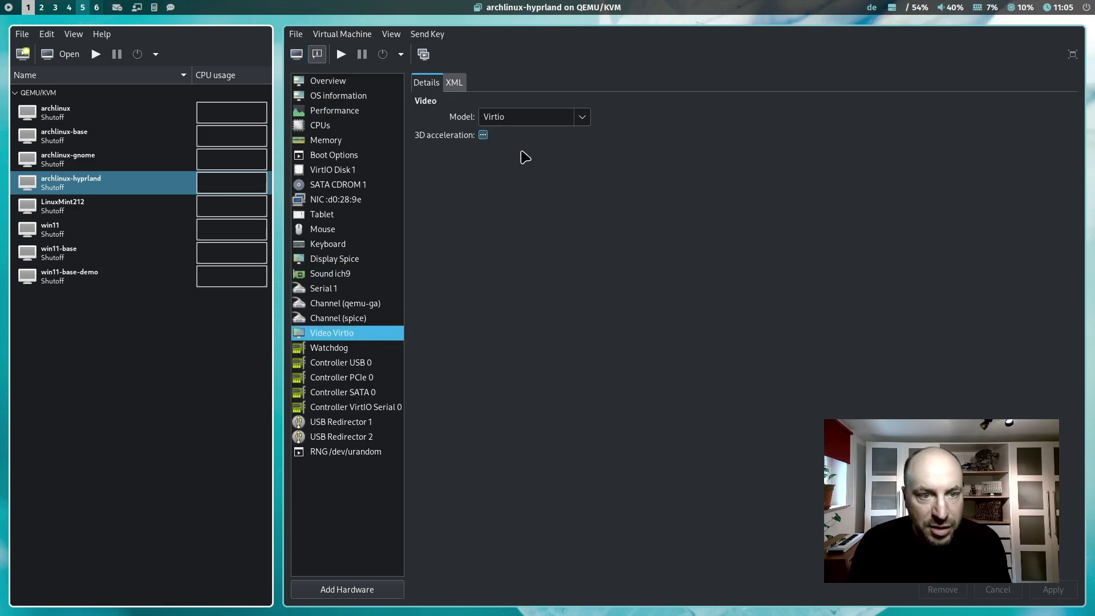
pyautogui.click(483, 136)
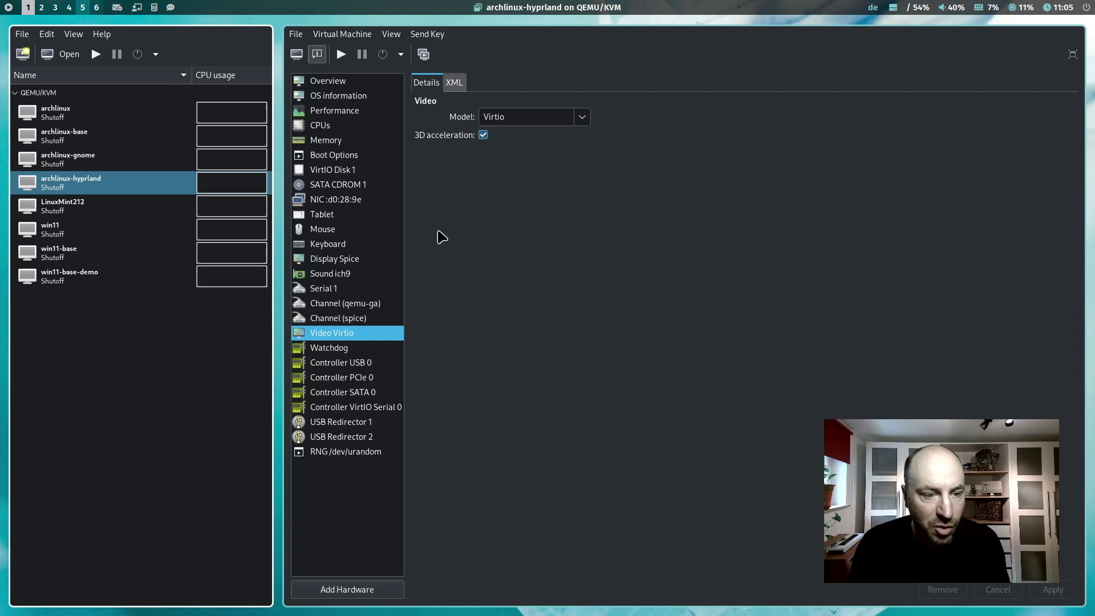
# Step: Enable OpenGL on Display Spice with listen type None, then run the VM
pyautogui.click(368, 260)
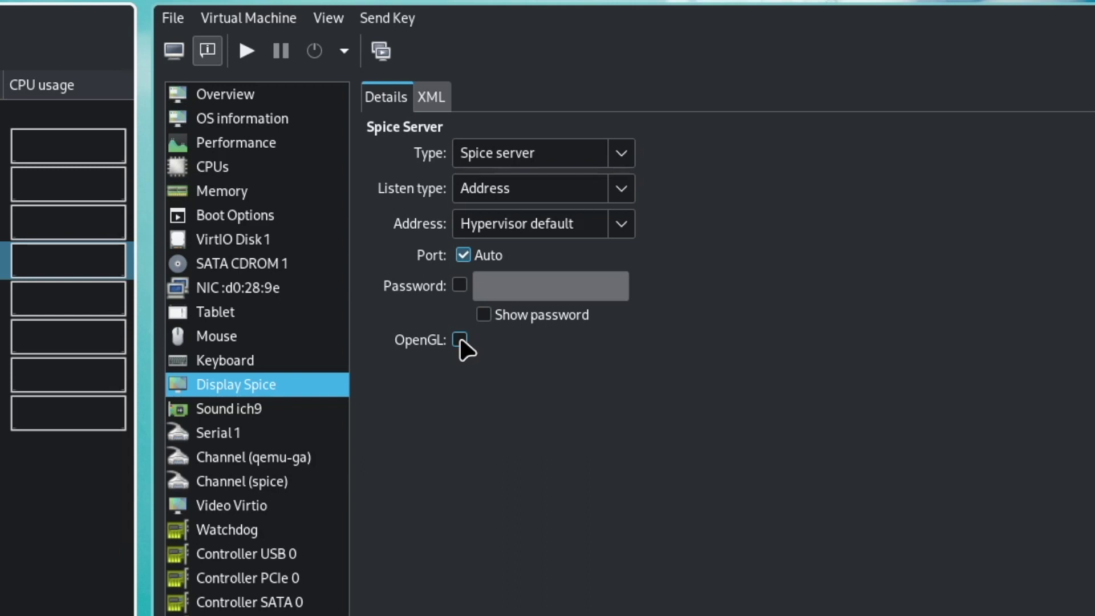
pyautogui.click(459, 340)
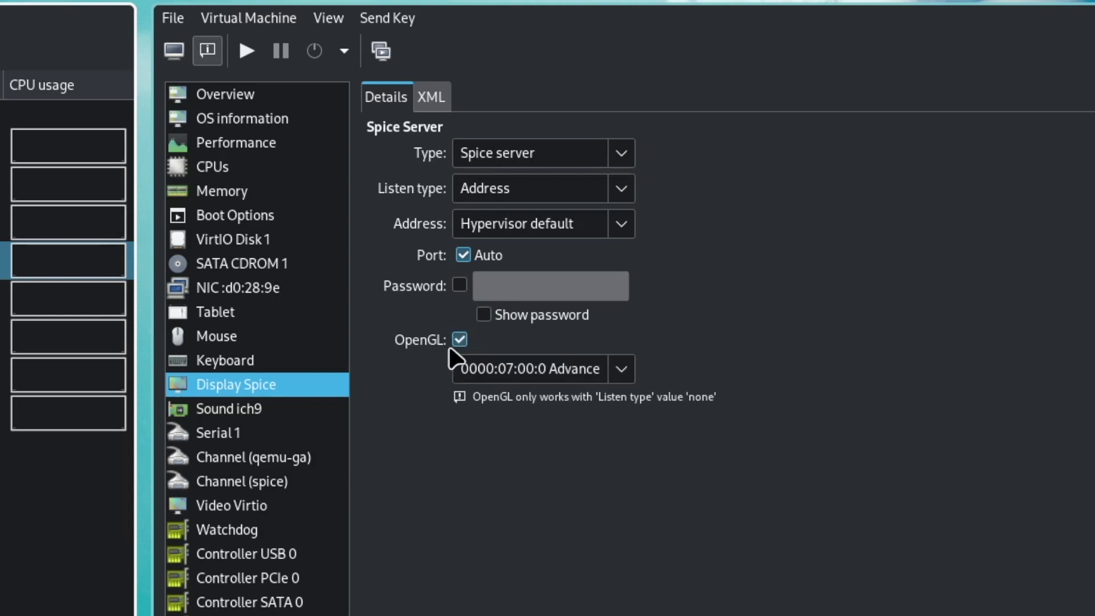
pyautogui.click(623, 193)
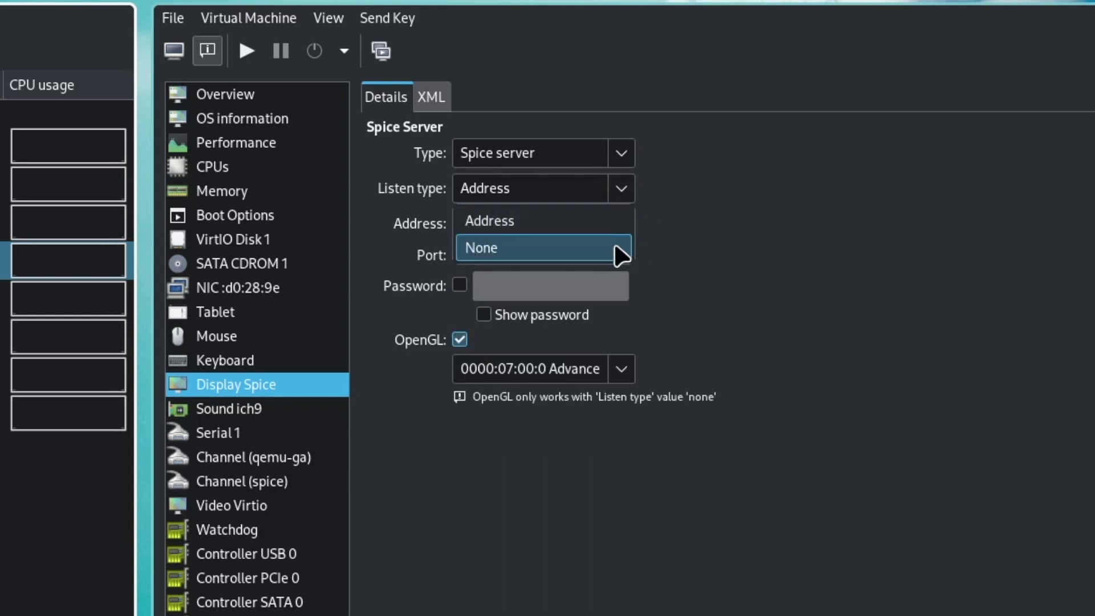
pyautogui.click(617, 255)
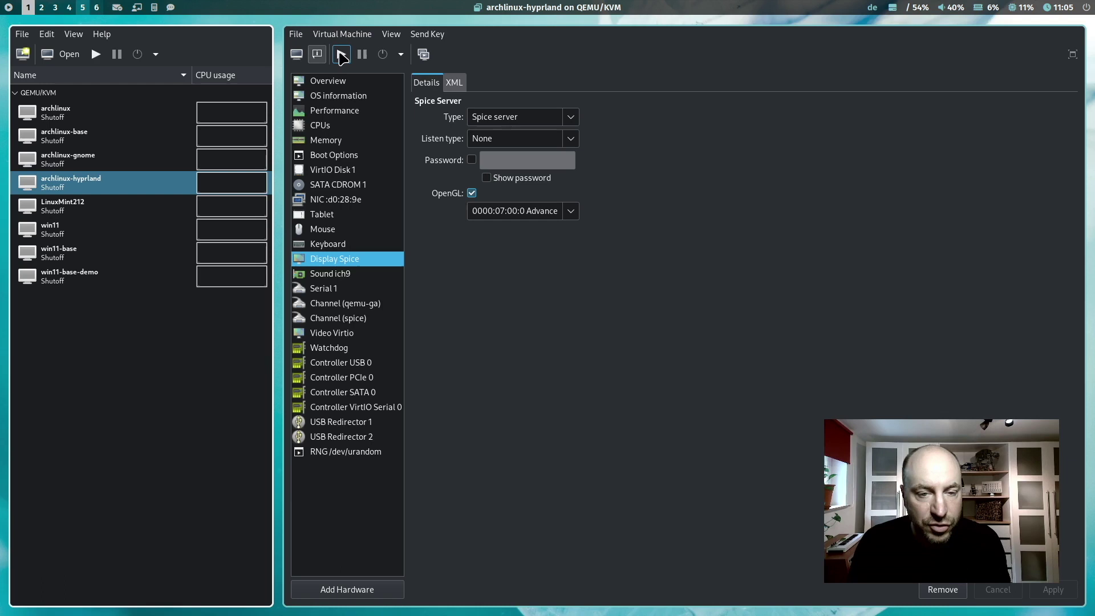
pyautogui.click(342, 54)
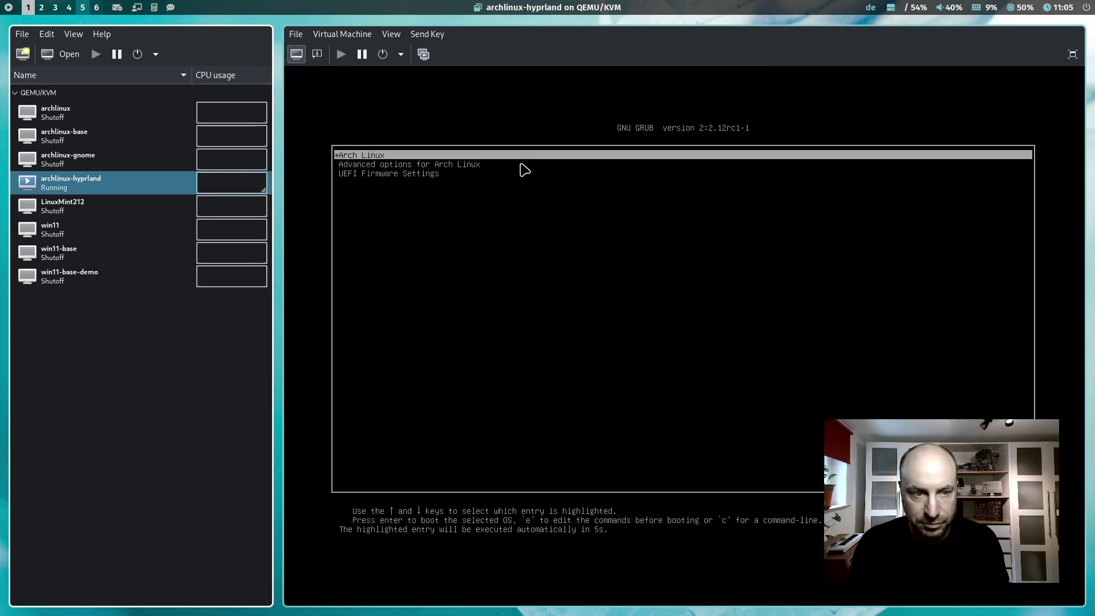
# Step: Boot Arch Linux fullscreen, clone yay-bin and move into the yay-bin folder
pyautogui.press('Return')
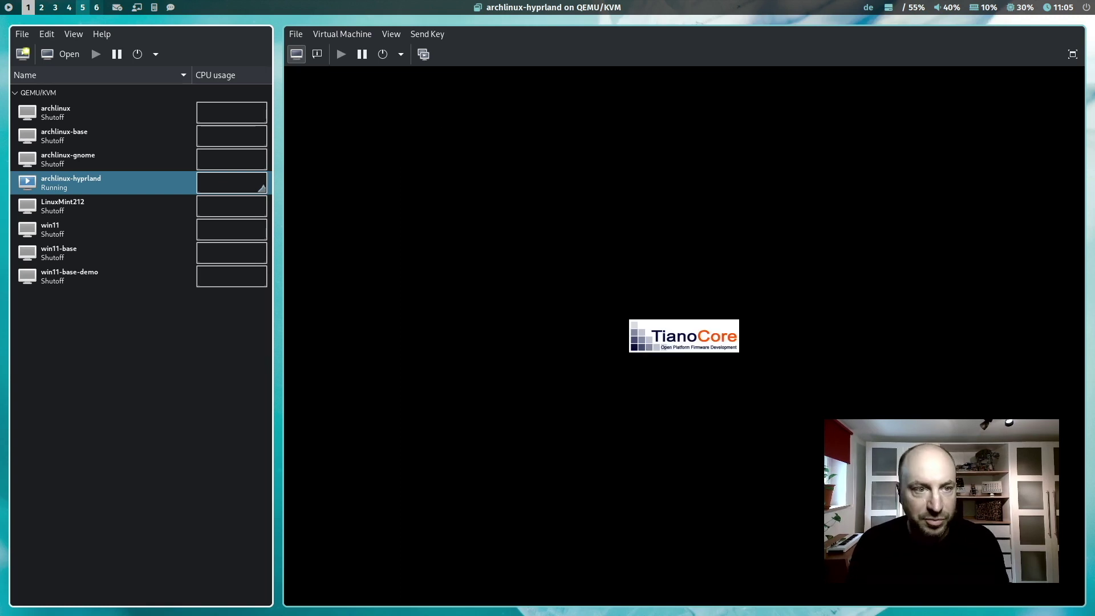
pyautogui.press('F11')
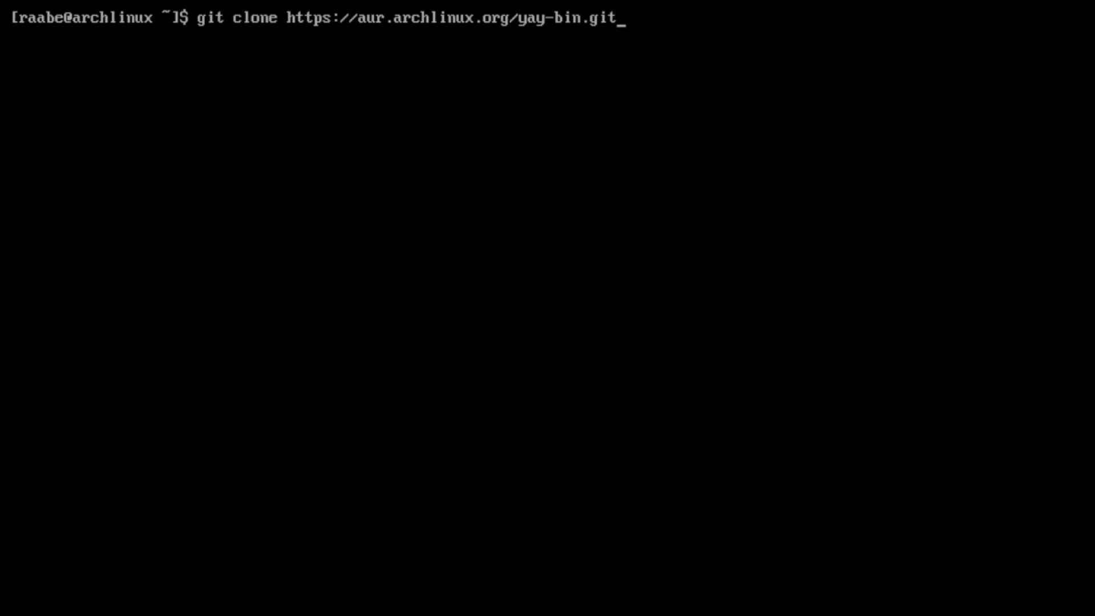
pyautogui.press('Return')
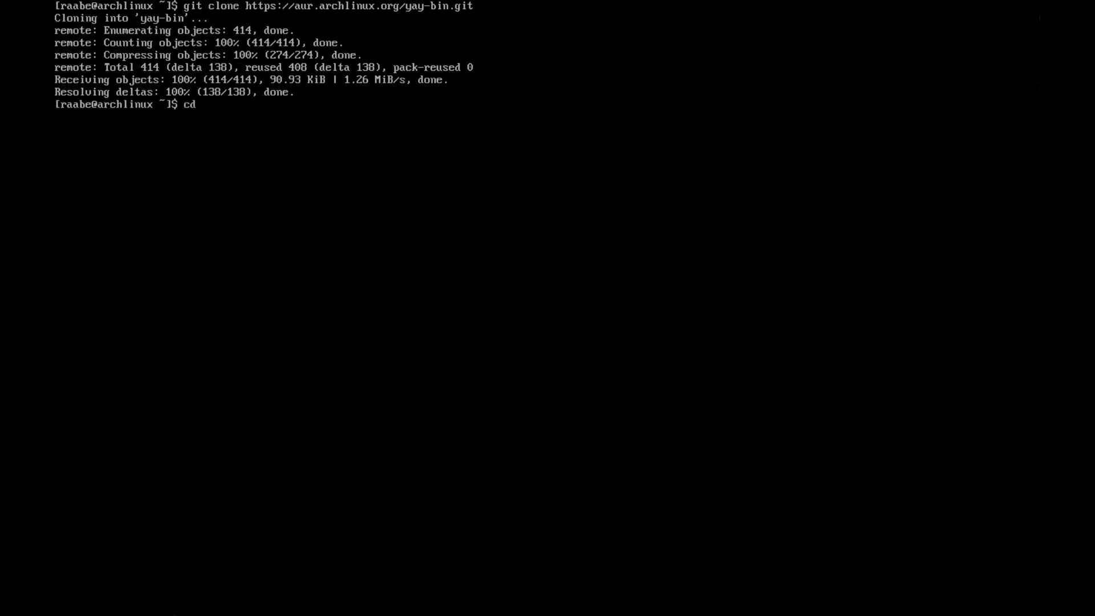
pyautogui.write('cd ya')
pyautogui.press('Tab')
pyautogui.press('Return')
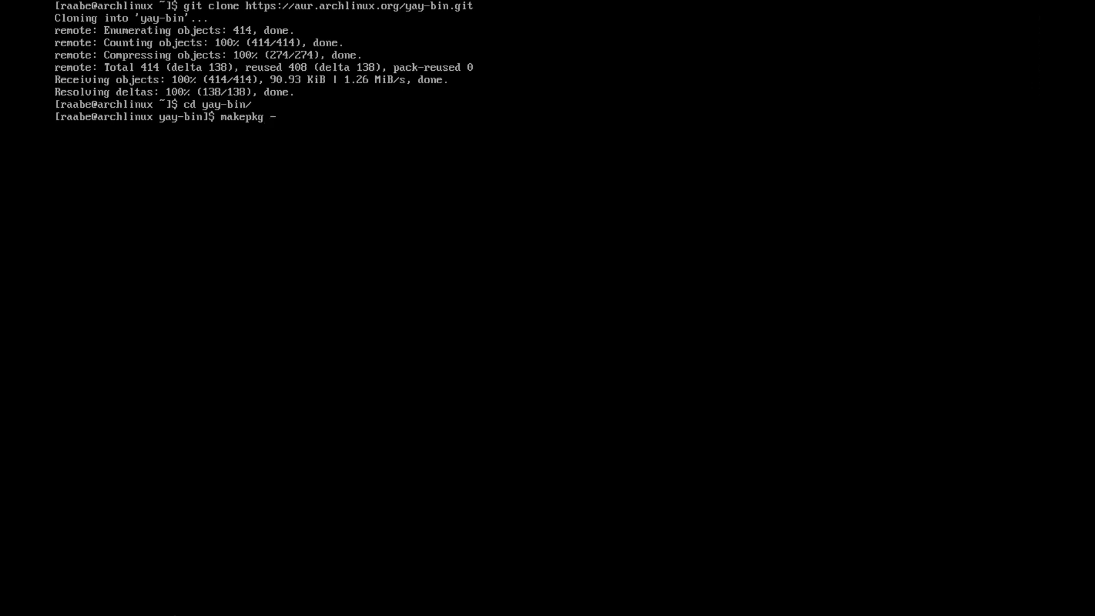
# Step: Build and install yay-bin with makepkg -si, giving the sudo password and confirming
pyautogui.write('makepkg -si')
pyautogui.press('Return')
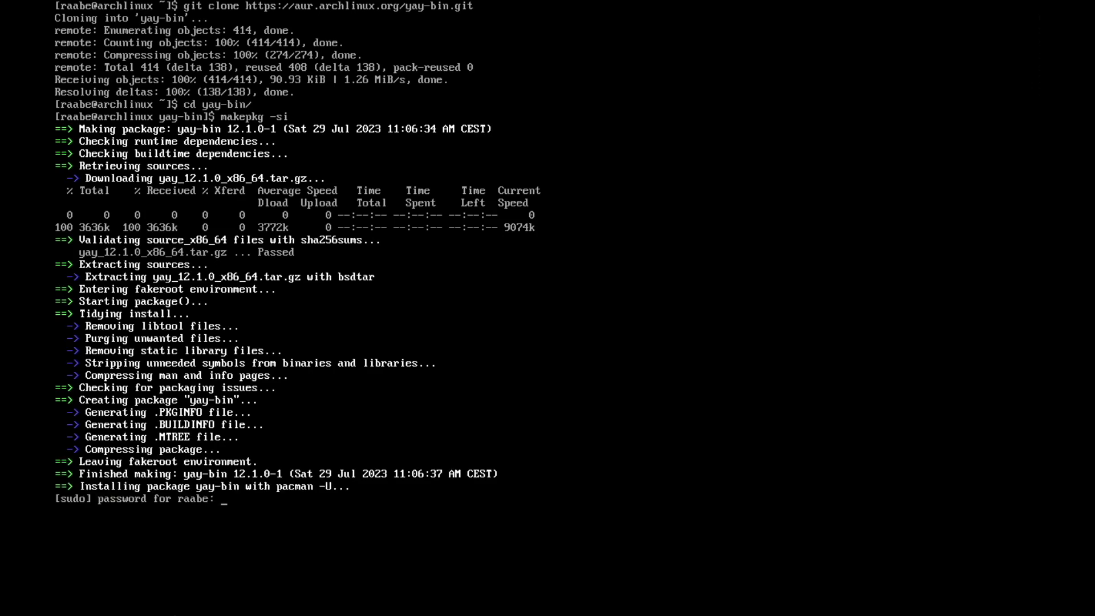
pyautogui.press('Return')
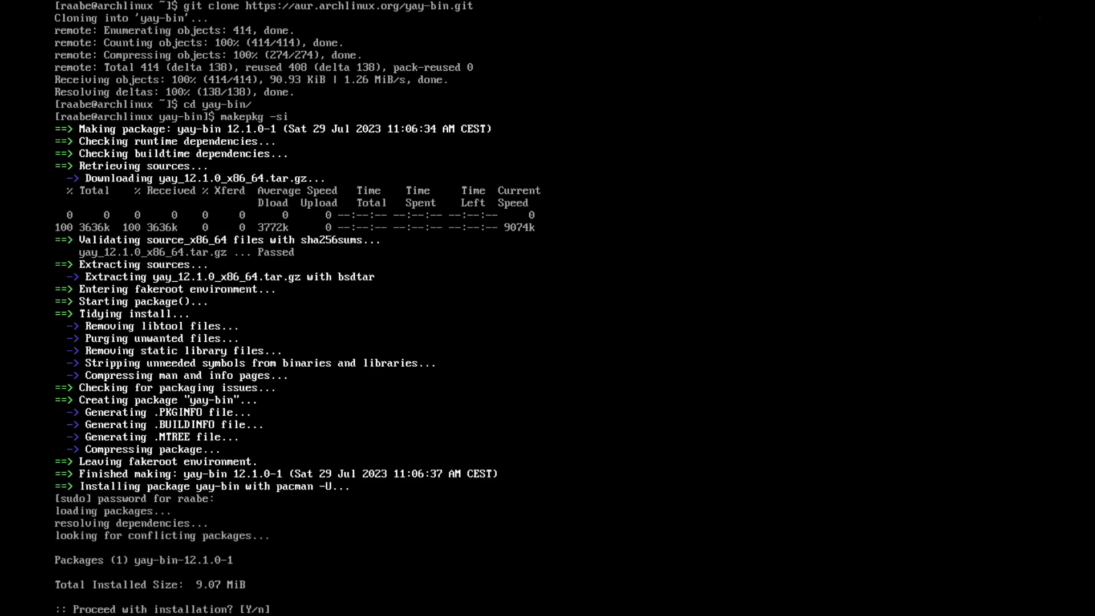
pyautogui.press('Return')
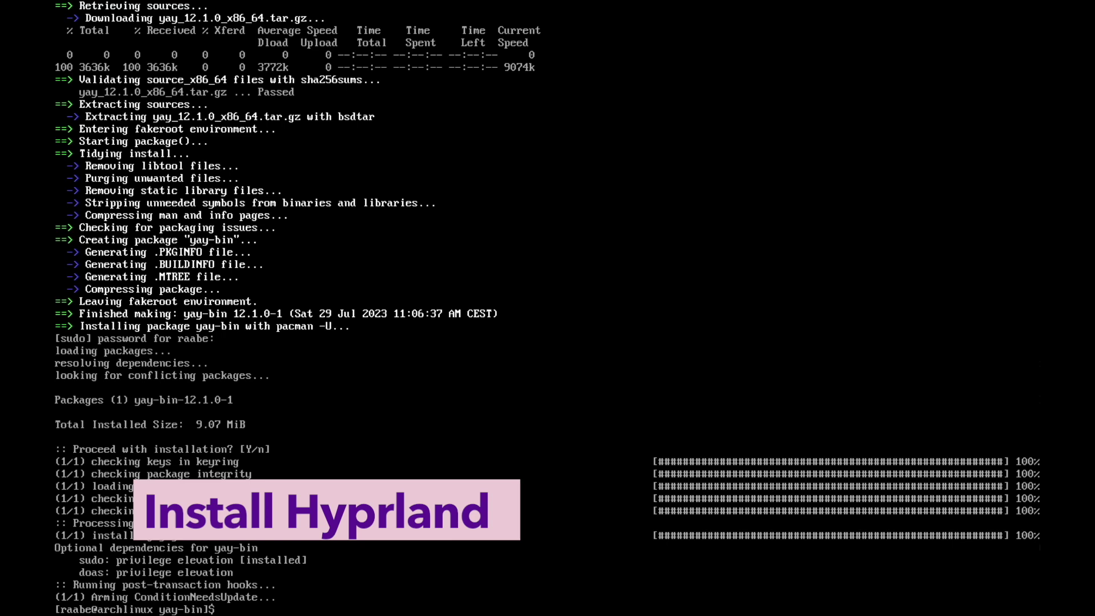
# Step: Install hyprland, dolphin, wofi, hyprpaper and alacritty with yay, keeping the default phonon provider
pyautogui.write('cl')
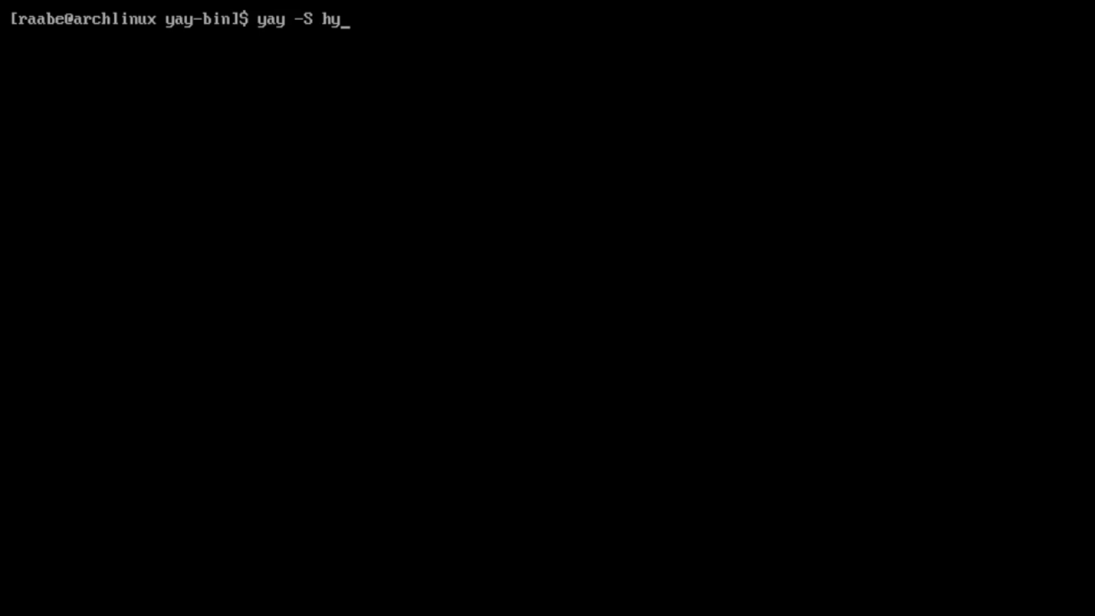
pyautogui.write('prland dolphin wo')
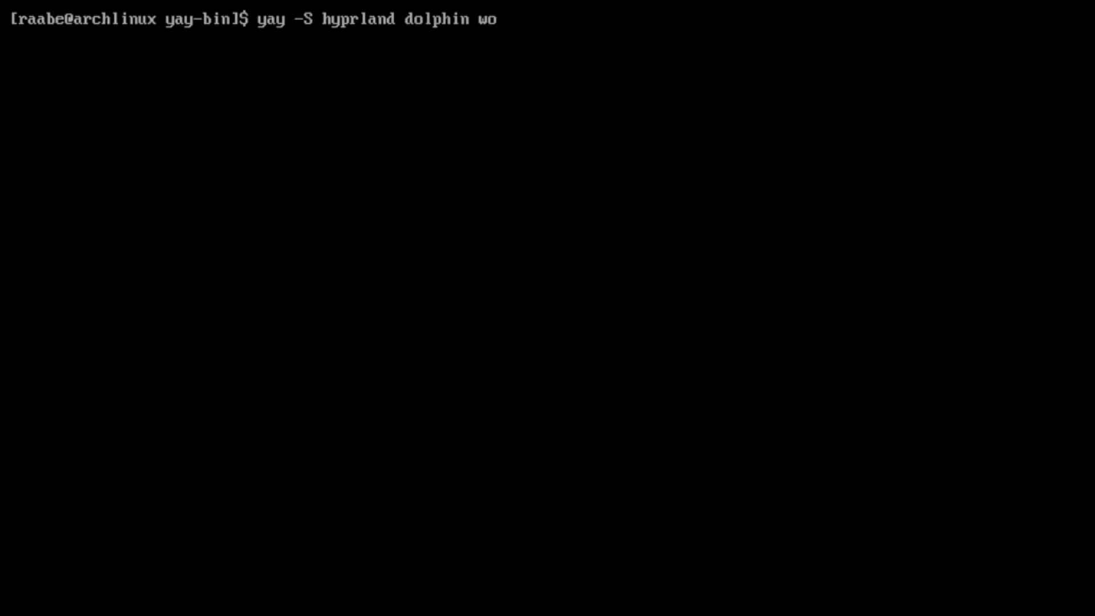
pyautogui.write('fi hyprpap')
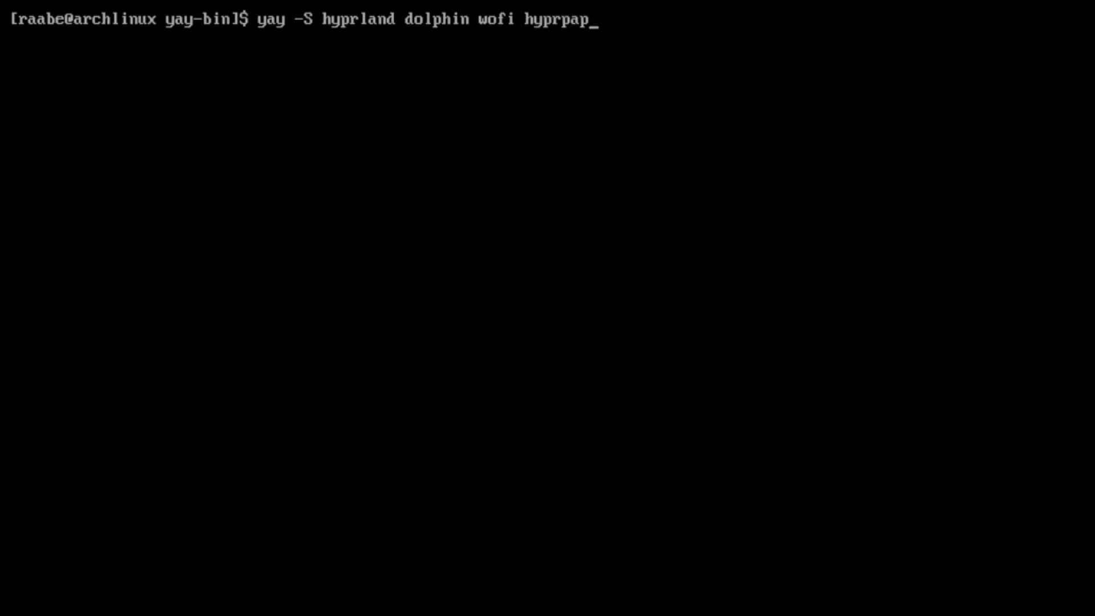
pyautogui.write('er alacritty')
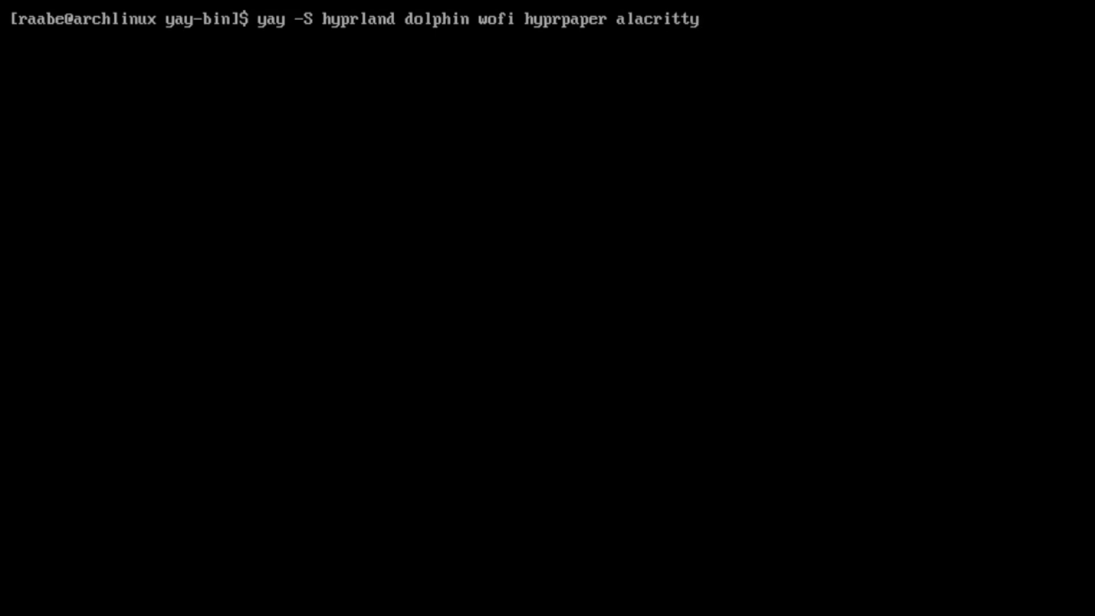
pyautogui.press('Return')
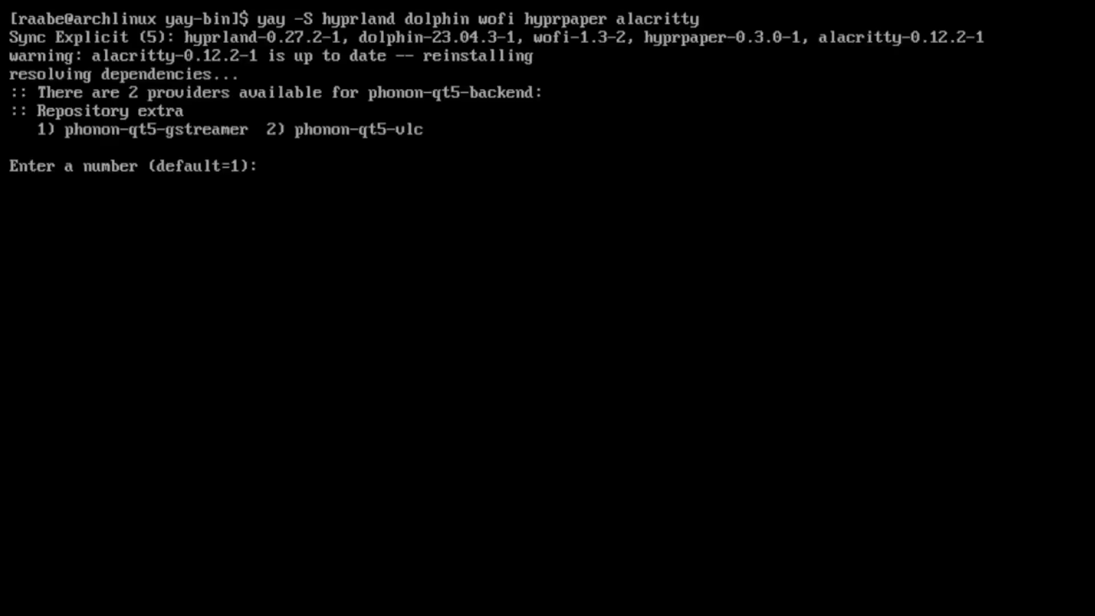
pyautogui.press('Return')
pyautogui.press('Return')
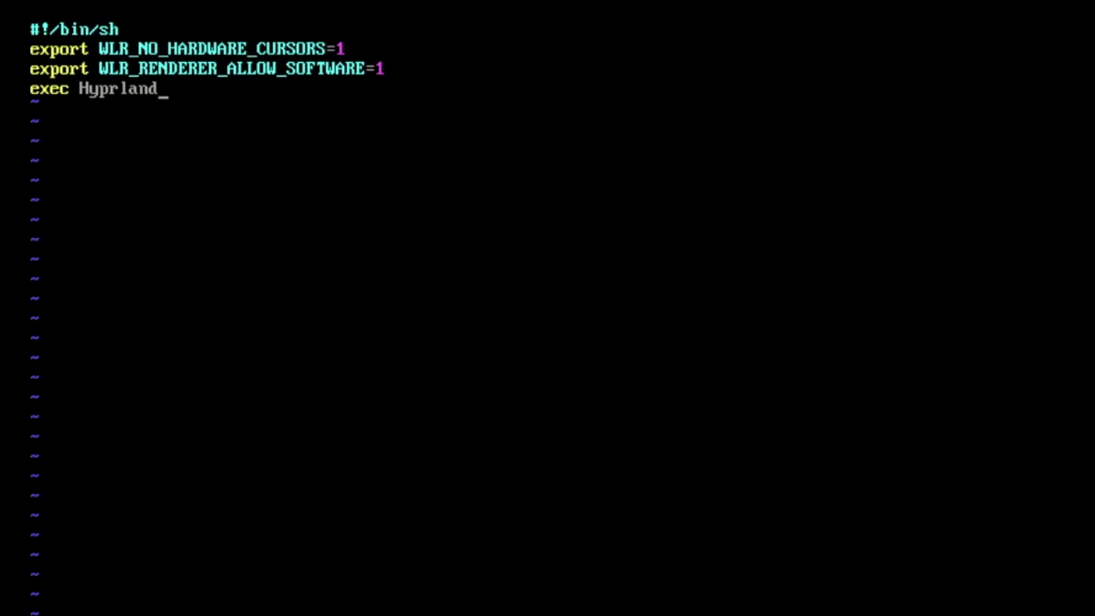
# Step: Save the starthypr.sh script with :wq and leave Vim
pyautogui.press('Escape')
pyautogui.write(':wq')
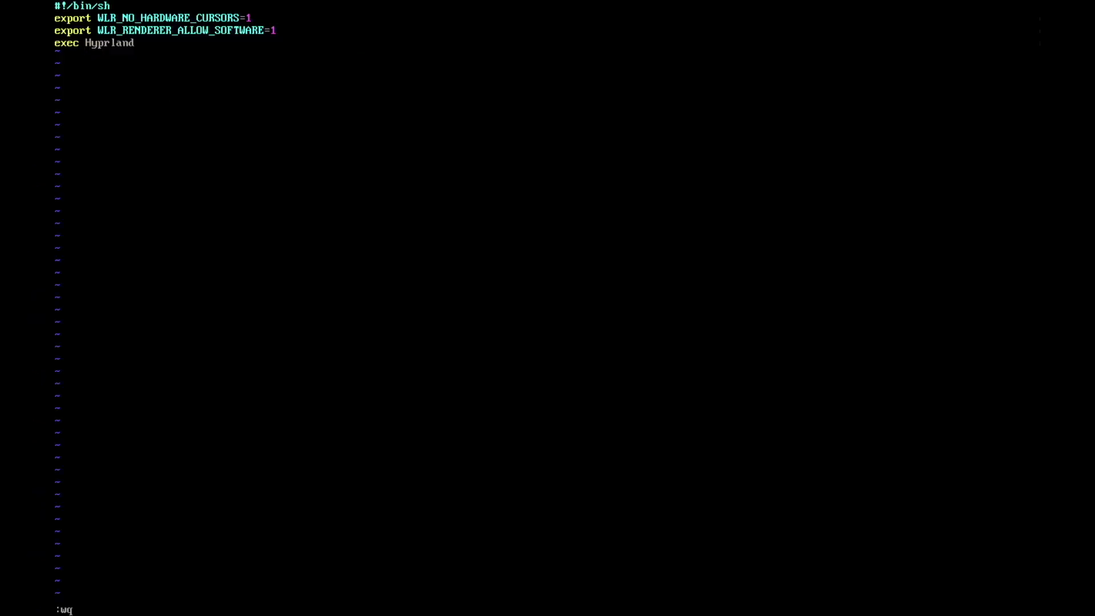
pyautogui.press('Return')
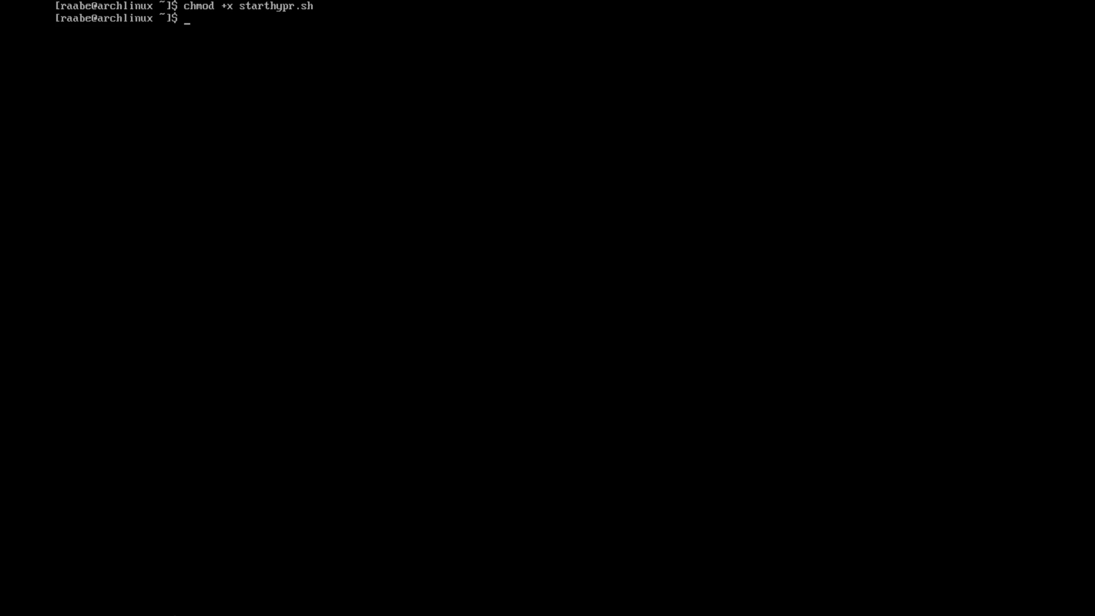
# Step: Run ./starthypr.sh to launch Hyprland
pyautogui.write('./st')
pyautogui.press('Tab')
pyautogui.press('Return')
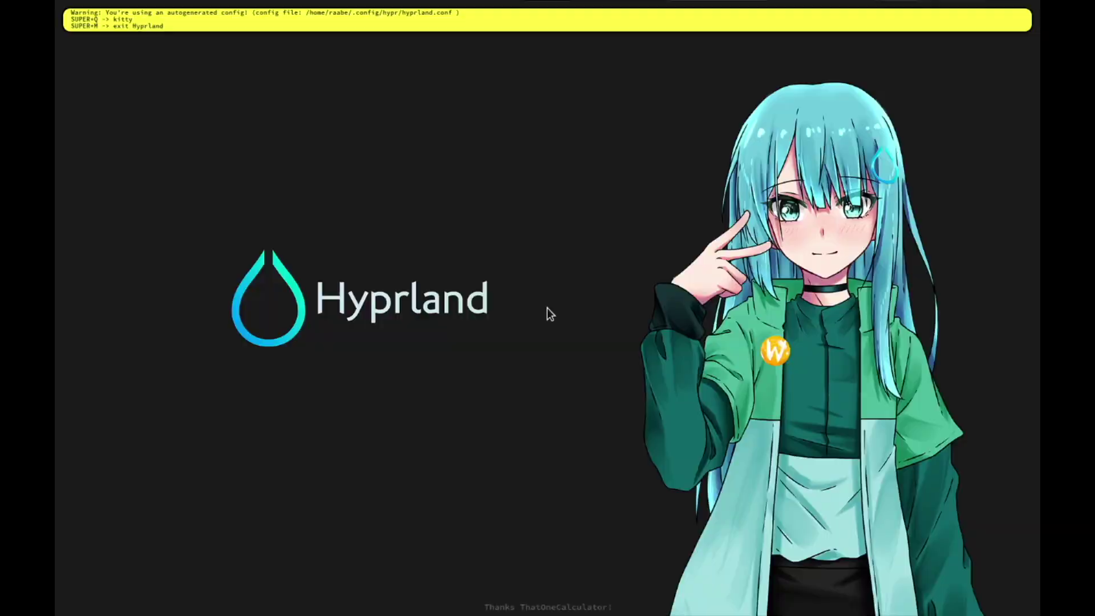
# Step: Exit Hyprland, open hyprland.conf in Vim and comment out the autogenerated line
pyautogui.press('super+m')
pyautogui.write('clear')
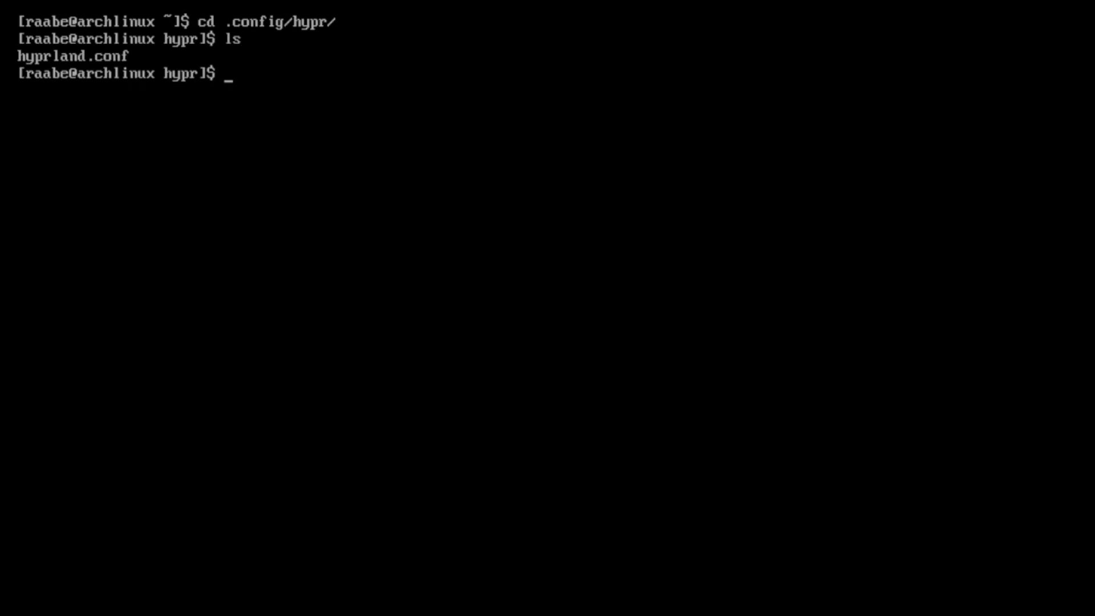
pyautogui.write('vim hy')
pyautogui.press('Tab')
pyautogui.press('Return')
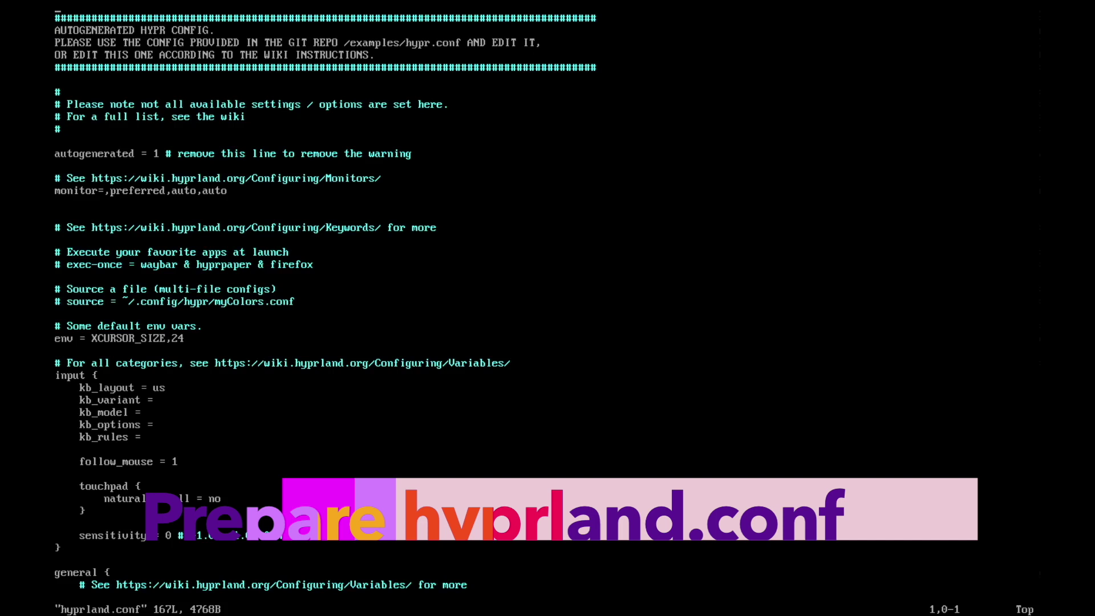
pyautogui.press('Down')
pyautogui.press('Down')
pyautogui.press('Down')
pyautogui.press('Down')
pyautogui.press('Down')
pyautogui.press('Down')
pyautogui.press('Down')
pyautogui.press('Down')
pyautogui.press('Down')
pyautogui.press('Down')
pyautogui.press('Down')
pyautogui.press('Down')
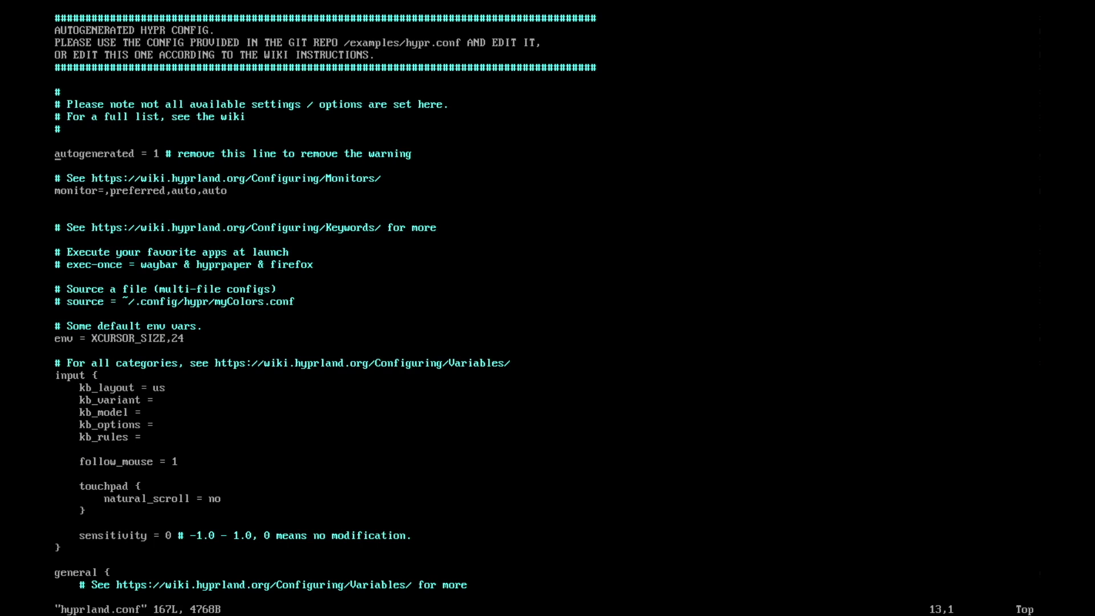
pyautogui.write('i#')
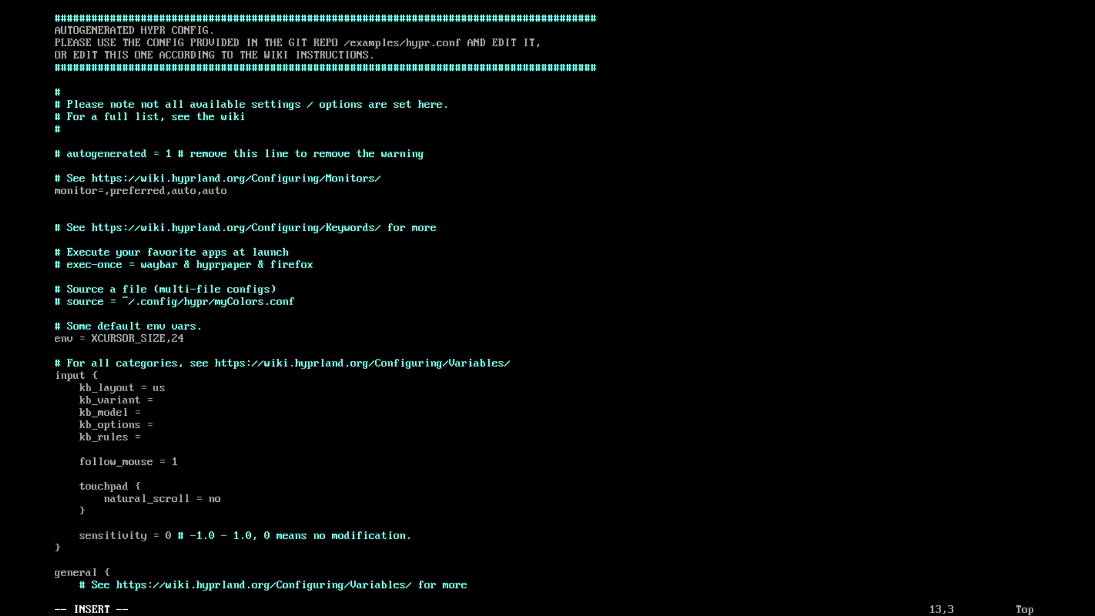
# Step: Change the monitor line to 1980x1080,auto,1
pyautogui.press('Down')
pyautogui.press('Down')
pyautogui.press('Down')
pyautogui.press('Left')
pyautogui.press('Right')
pyautogui.press('Right')
pyautogui.press('Right')
pyautogui.press('Right')
pyautogui.press('Right')
pyautogui.press('Right')
pyautogui.press('Delete')
pyautogui.press('Delete')
pyautogui.press('Delete')
pyautogui.press('Delete')
pyautogui.press('Delete')
pyautogui.press('Delete')
pyautogui.press('Delete')
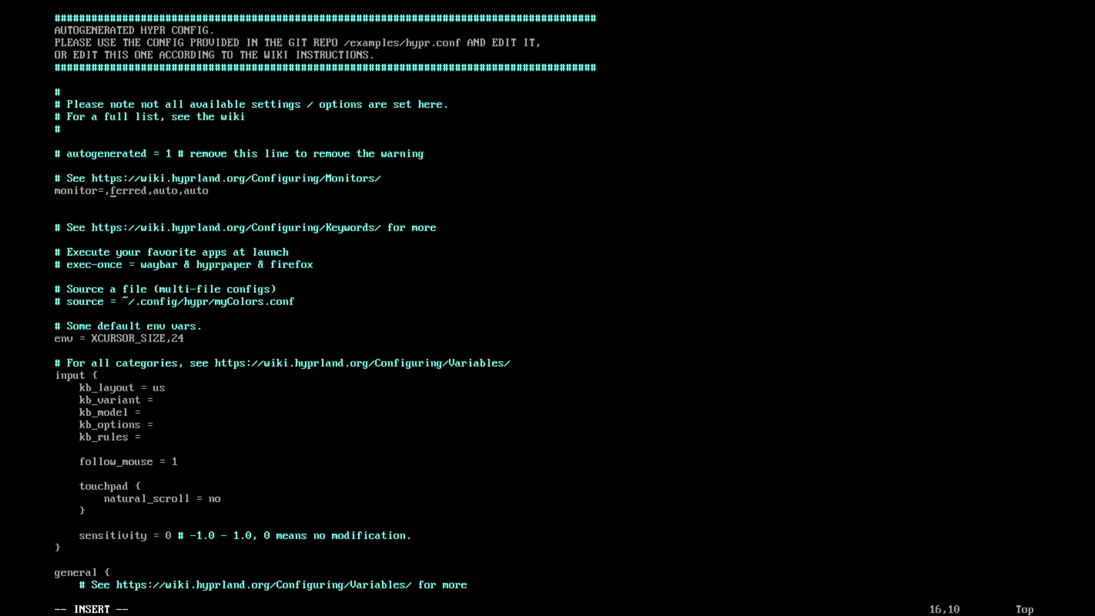
pyautogui.press('Delete')
pyautogui.press('Delete')
pyautogui.write('19')
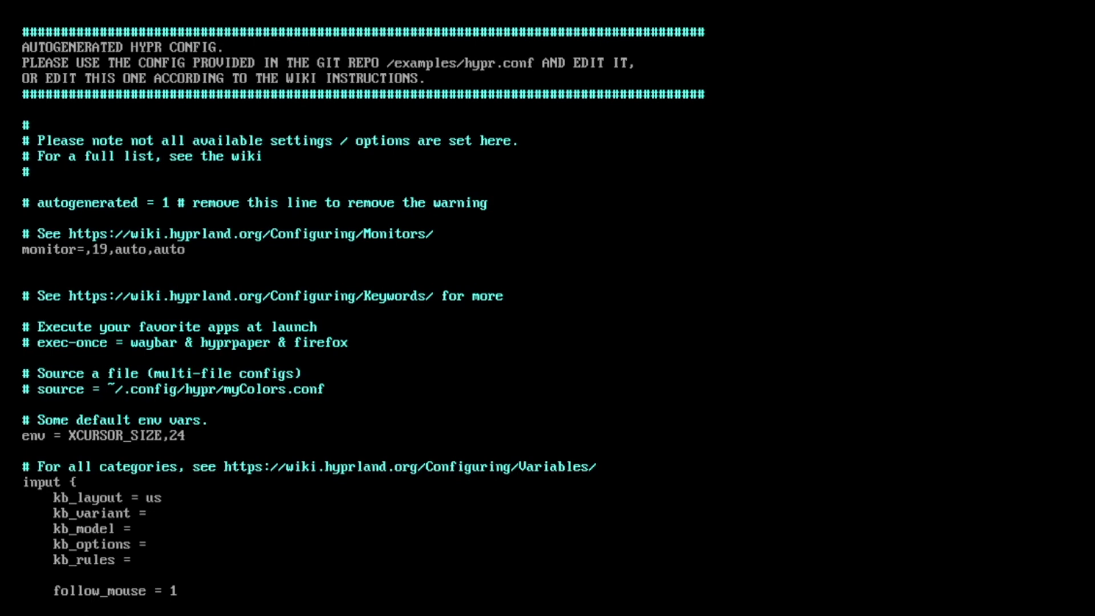
pyautogui.write('80')
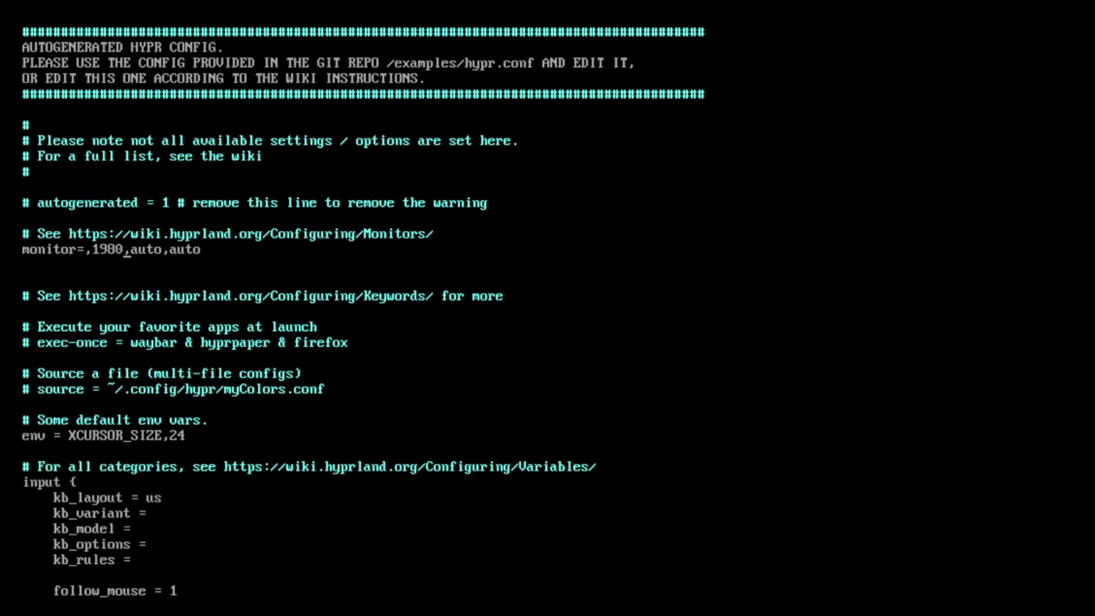
pyautogui.write('x1080')
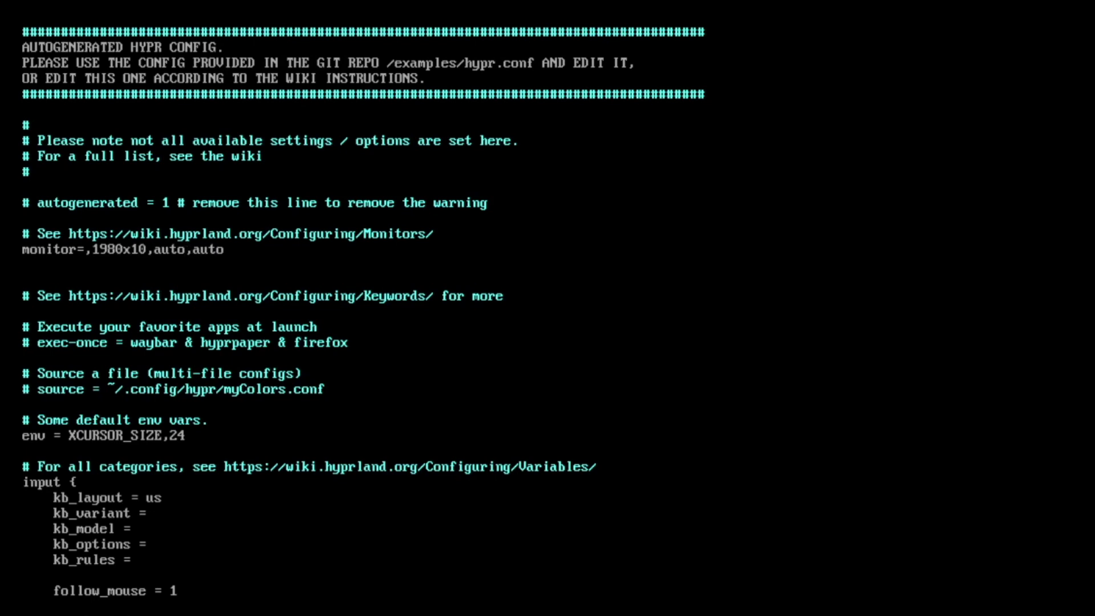
pyautogui.press('Right')
pyautogui.press('Delete')
pyautogui.press('Delete')
pyautogui.press('Delete')
pyautogui.press('Delete')
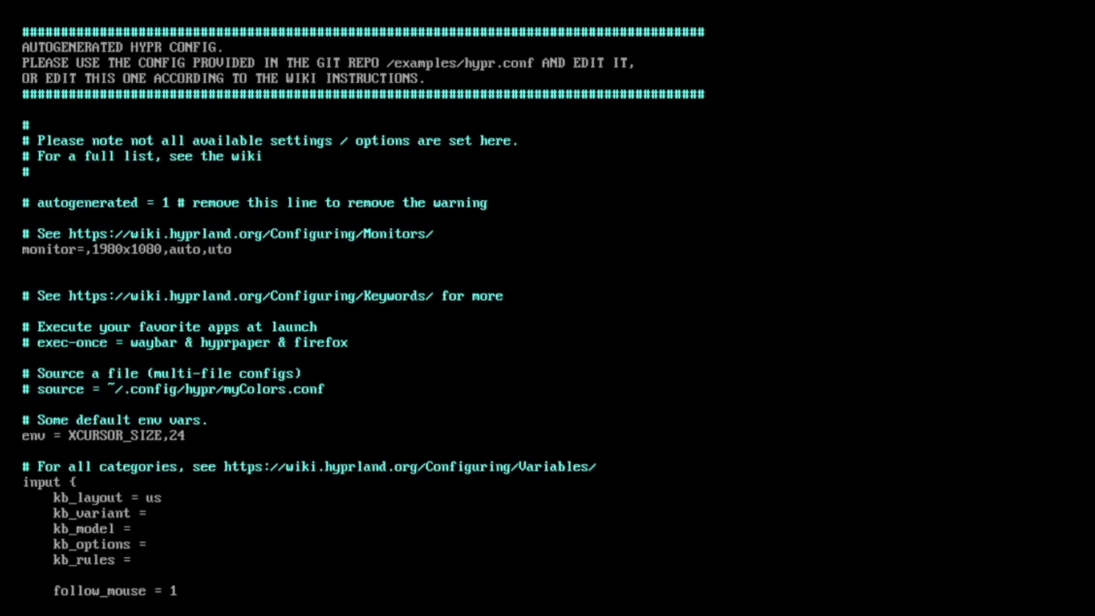
pyautogui.write('1')
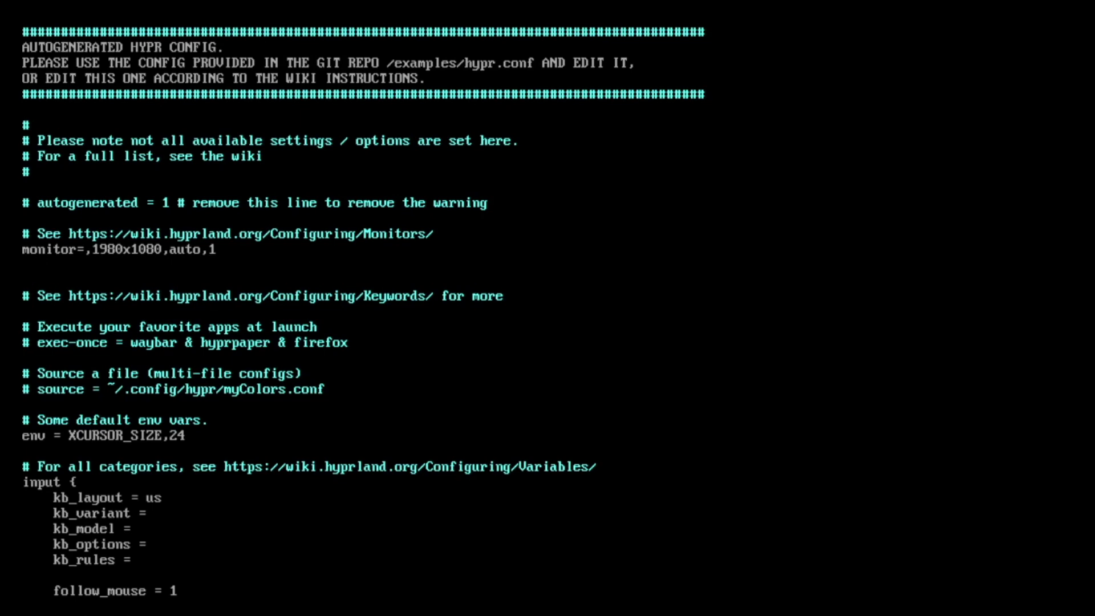
# Step: Set kb_layout to de and move down toward the keybindings
pyautogui.press('Down')
pyautogui.press('Down')
pyautogui.press('Down')
pyautogui.press('Down')
pyautogui.press('Down')
pyautogui.press('Down')
pyautogui.press('Down')
pyautogui.press('Down')
pyautogui.press('Down')
pyautogui.press('Down')
pyautogui.press('Down')
pyautogui.press('Down')
pyautogui.press('Down')
pyautogui.press('Down')
pyautogui.press('Down')
pyautogui.press('Down')
pyautogui.press('Down')
pyautogui.press('BackSpace')
pyautogui.press('BackSpace')
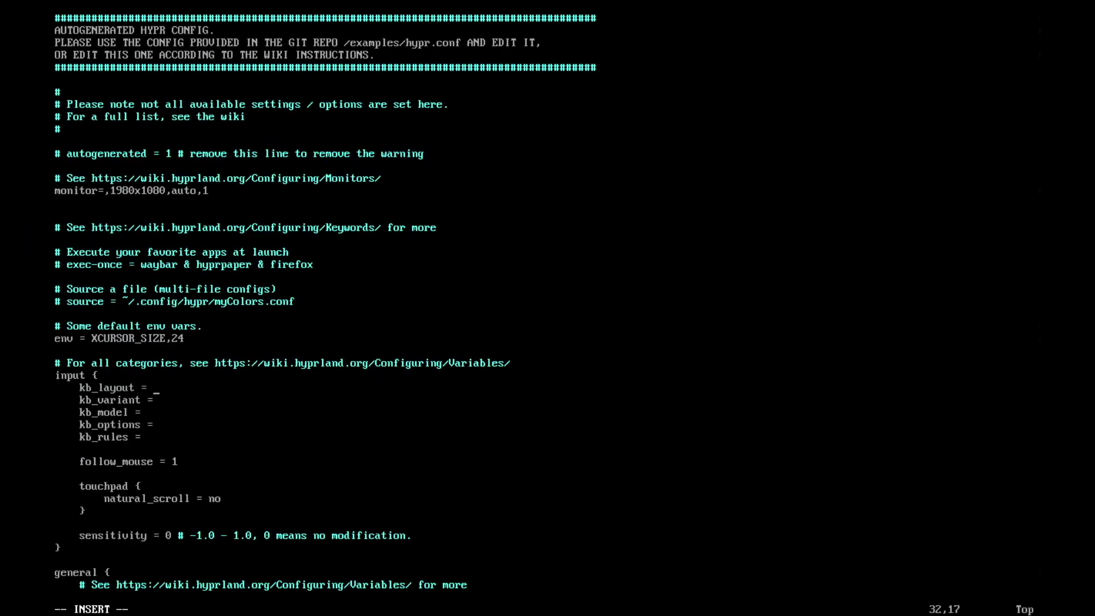
pyautogui.write('de')
pyautogui.press('Down')
pyautogui.press('Down')
pyautogui.press('Down')
pyautogui.press('Down')
pyautogui.press('Down')
pyautogui.press('Down')
pyautogui.press('Down')
pyautogui.press('Down')
pyautogui.press('Down')
pyautogui.press('Down')
pyautogui.press('Down')
pyautogui.press('Down')
pyautogui.press('Down')
pyautogui.press('Down')
pyautogui.press('Down')
pyautogui.press('Down')
pyautogui.press('Down')
pyautogui.press('Down')
pyautogui.press('Down')
pyautogui.press('Down')
pyautogui.press('Down')
pyautogui.press('Down')
pyautogui.press('Down')
pyautogui.press('Down')
pyautogui.press('Down')
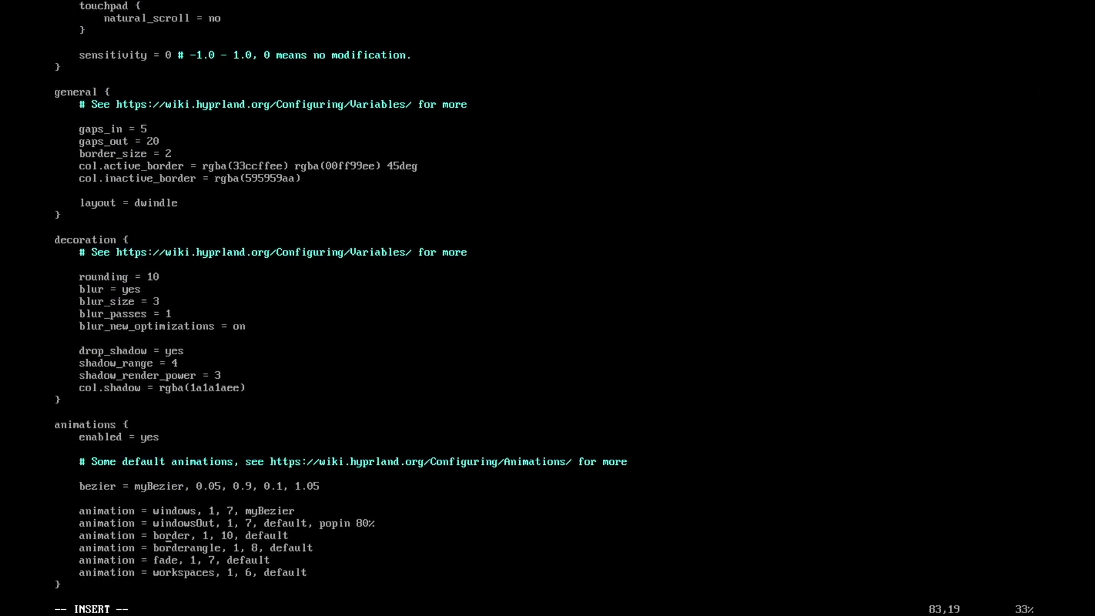
pyautogui.press('Down')
pyautogui.press('Down')
pyautogui.press('Down')
pyautogui.press('Down')
pyautogui.press('Down')
pyautogui.press('Down')
pyautogui.press('Down')
pyautogui.press('Down')
pyautogui.press('Down')
pyautogui.press('Down')
pyautogui.press('Down')
pyautogui.press('Down')
pyautogui.press('Down')
pyautogui.press('Down')
pyautogui.press('Down')
pyautogui.press('Down')
pyautogui.press('Down')
pyautogui.press('Down')
pyautogui.press('Down')
pyautogui.press('Down')
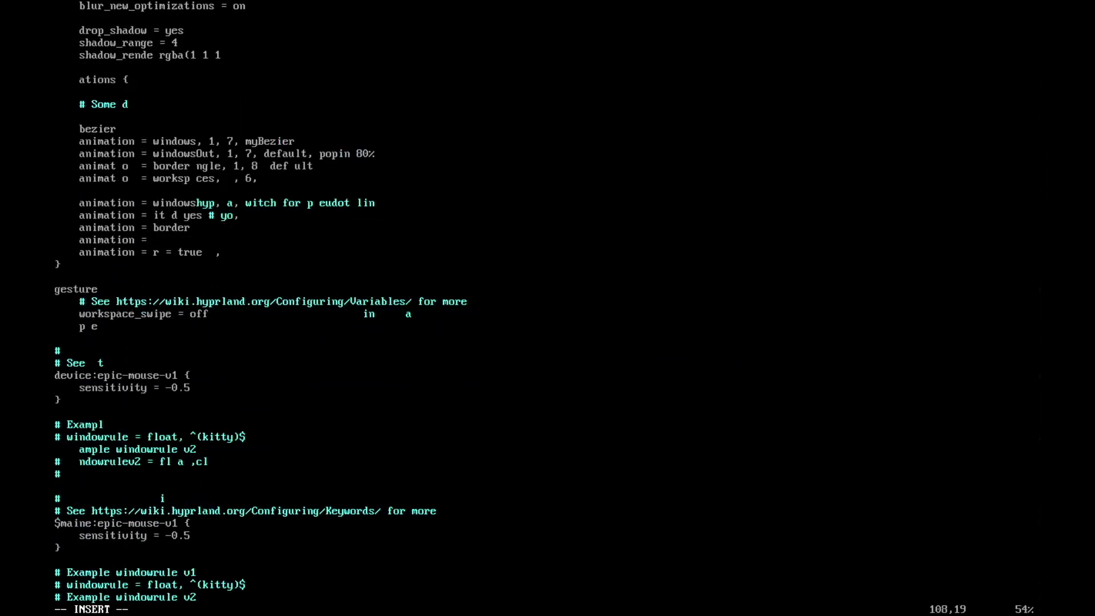
pyautogui.press('Down')
pyautogui.press('Down')
pyautogui.press('Down')
pyautogui.press('Down')
pyautogui.press('Down')
pyautogui.press('Down')
pyautogui.press('Down')
pyautogui.press('Down')
pyautogui.press('Down')
pyautogui.press('Down')
pyautogui.press('Down')
pyautogui.press('Down')
pyautogui.press('Down')
pyautogui.press('Down')
pyautogui.press('Down')
pyautogui.press('Down')
pyautogui.press('Down')
pyautogui.press('Down')
pyautogui.press('Down')
pyautogui.press('Down')
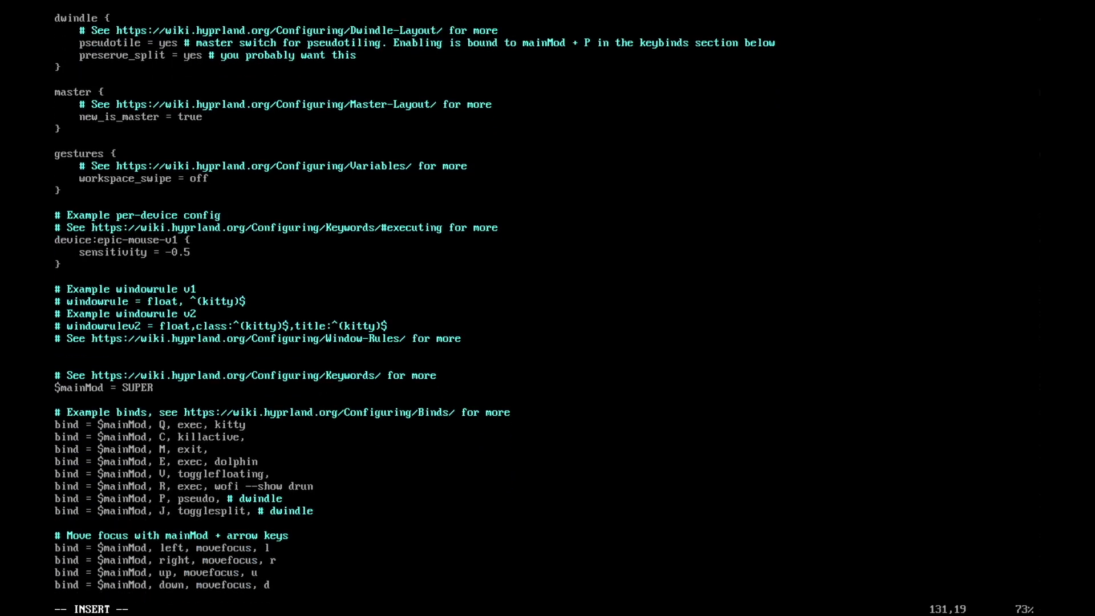
# Step: Bind the terminal to RETURN launching alacritty instead of kitty, and killactive to Q
pyautogui.press('Up')
pyautogui.press('Up')
pyautogui.press('Up')
pyautogui.press('Up')
pyautogui.press('Up')
pyautogui.press('Up')
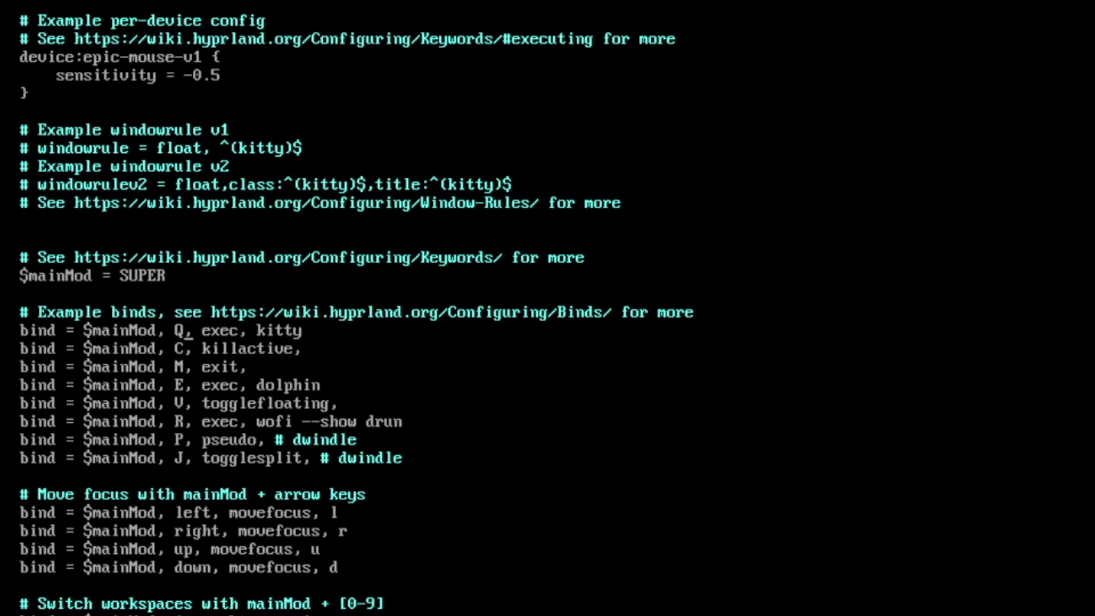
pyautogui.press('BackSpace')
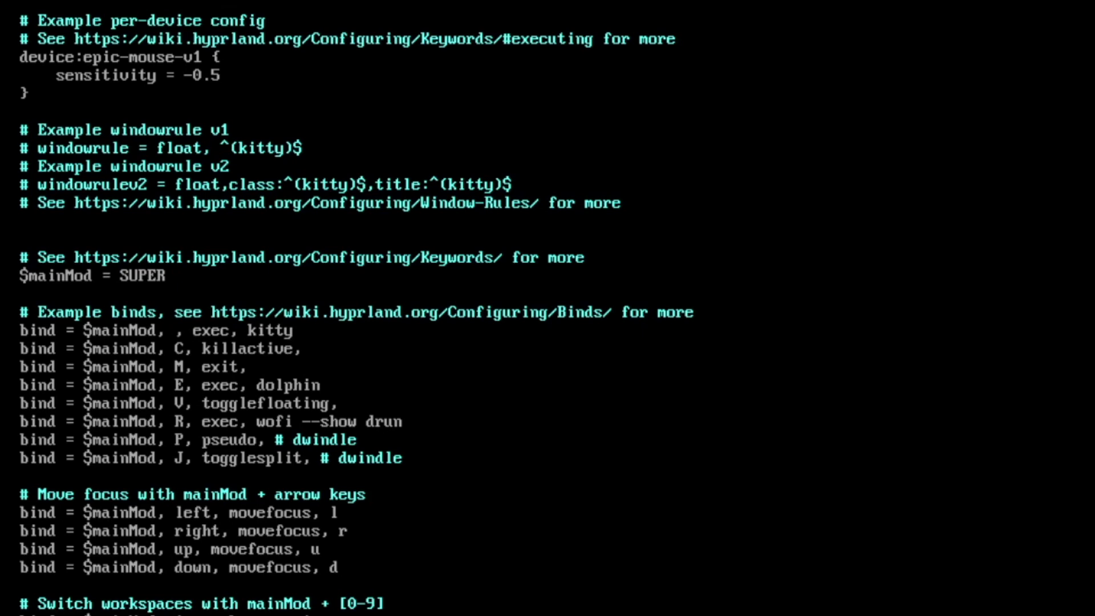
pyautogui.write('RET')
pyautogui.write('URN')
pyautogui.press('Escape')
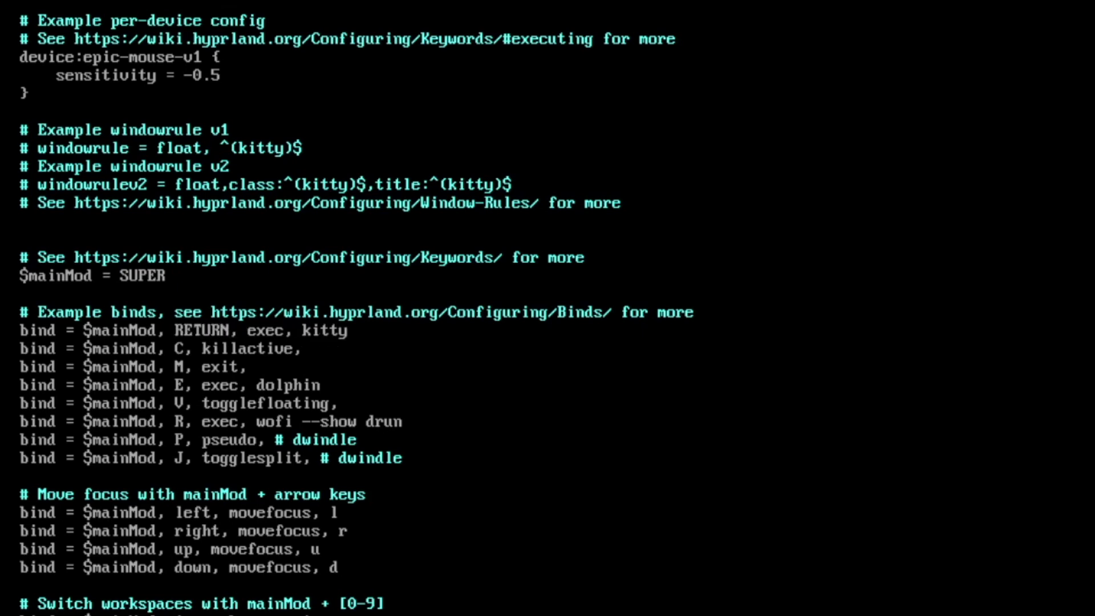
pyautogui.press('w')
pyautogui.press('w')
pyautogui.press('w')
pyautogui.press('x')
pyautogui.press('x')
pyautogui.press('x')
pyautogui.press('x')
pyautogui.press('x')
pyautogui.write('aalacritty')
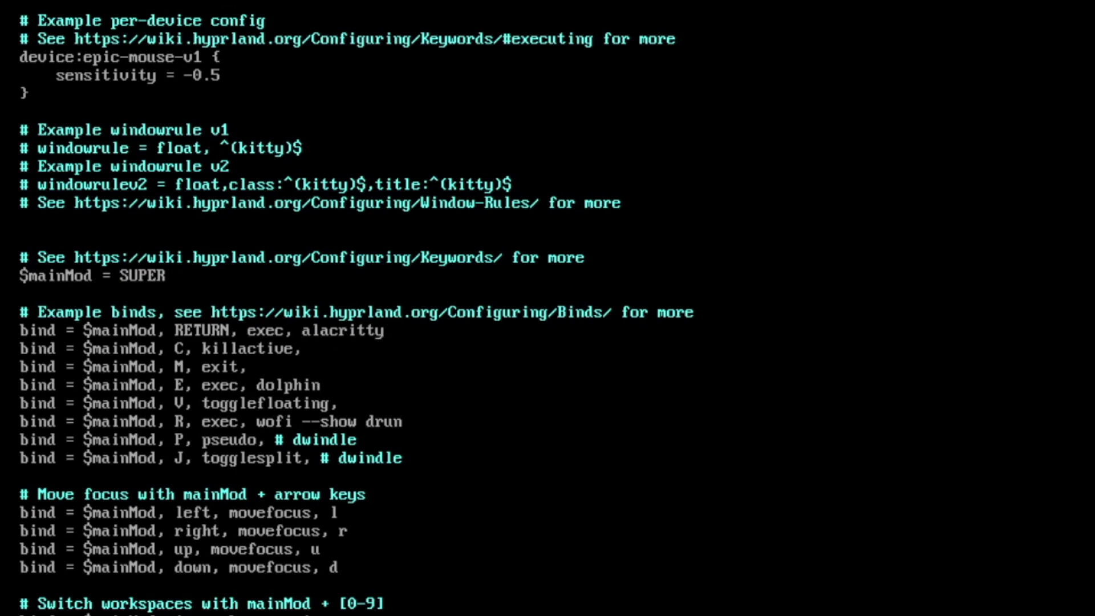
pyautogui.press('h')
pyautogui.press('h')
pyautogui.press('h')
pyautogui.press('h')
pyautogui.press('h')
pyautogui.press('h')
pyautogui.press('h')
pyautogui.press('h')
pyautogui.press('h')
pyautogui.press('h')
pyautogui.press('h')
pyautogui.press('h')
pyautogui.write('x')
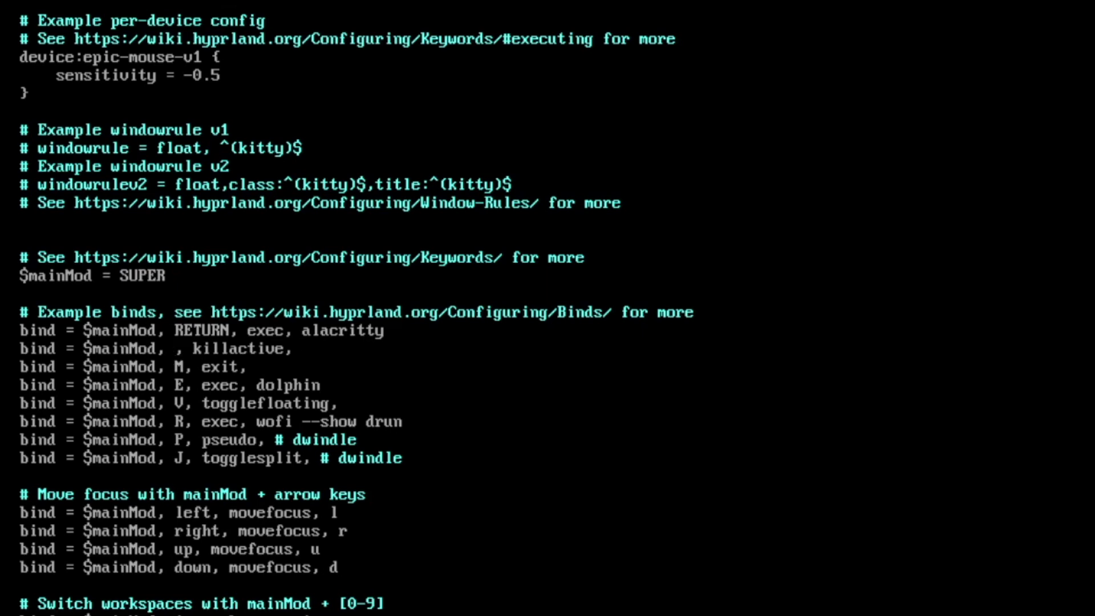
pyautogui.write('iQ')
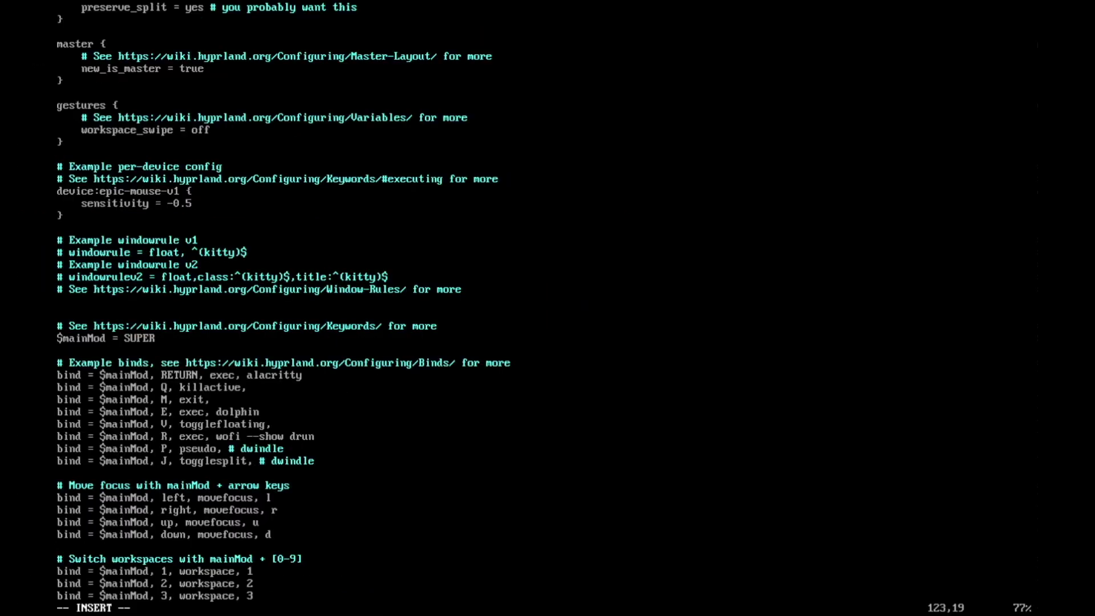
pyautogui.press('Down')
pyautogui.press('Down')
pyautogui.press('Down')
# Step: Save hyprland.conf with :wq and type clear at the prompt
pyautogui.press('Escape')
pyautogui.write(':wq')
pyautogui.press('Return')
pyautogui.write('clear')
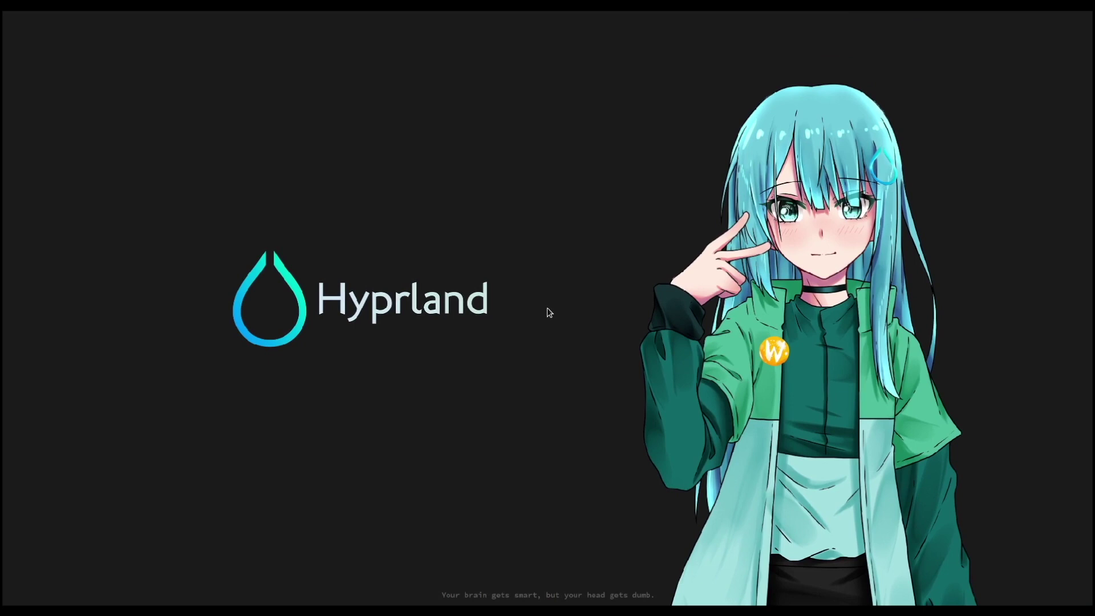
# Step: Open two terminals, close them, then reopen two terminals tiled side by side
pyautogui.press('super+q')
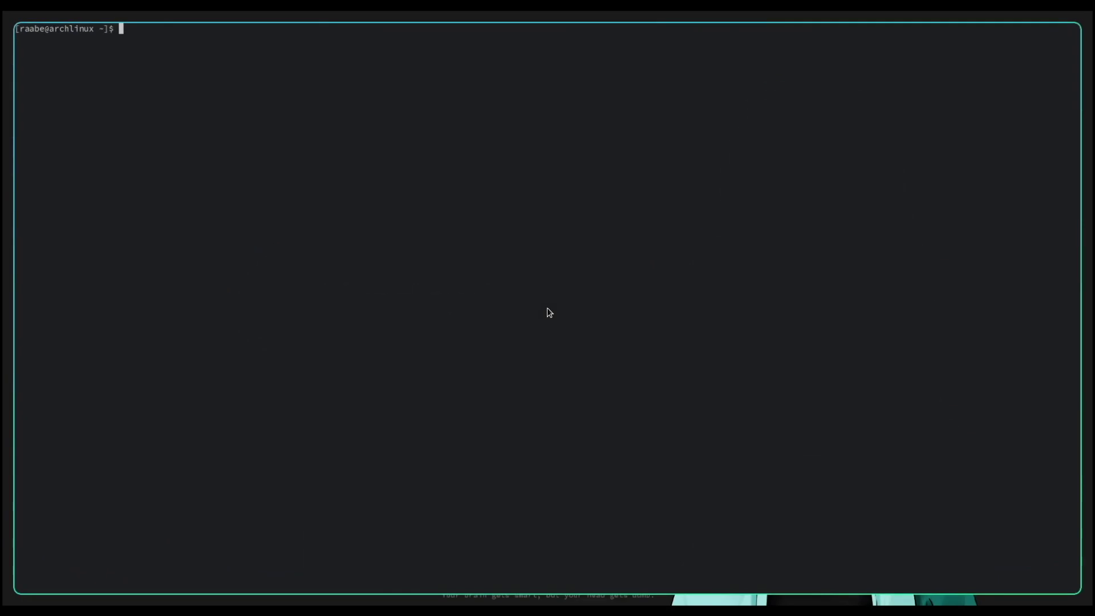
pyautogui.press('super+q')
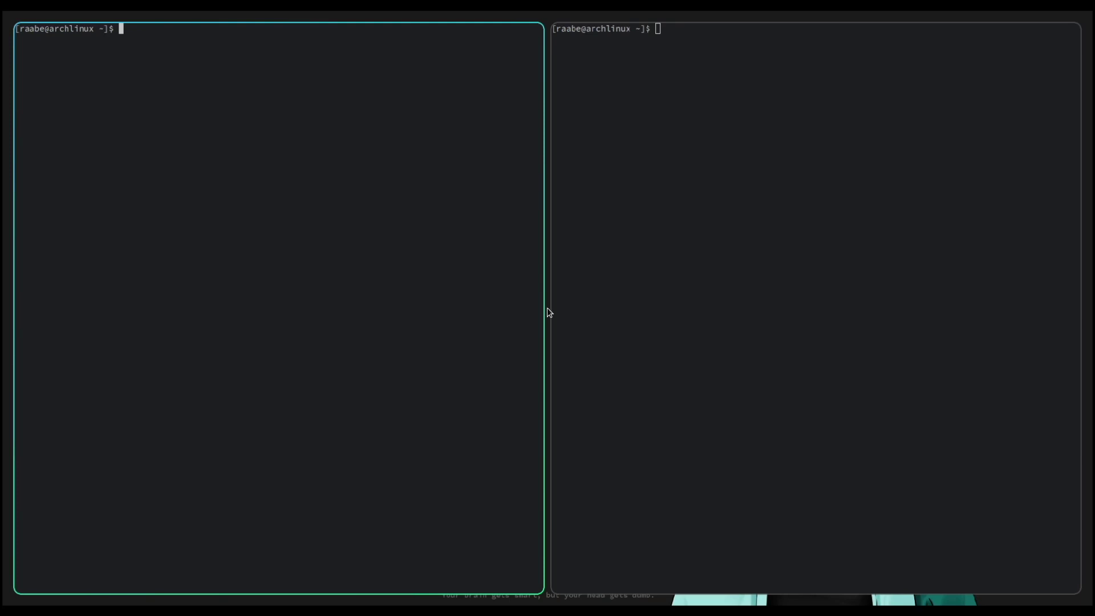
pyautogui.press('super+c')
pyautogui.press('super+c')
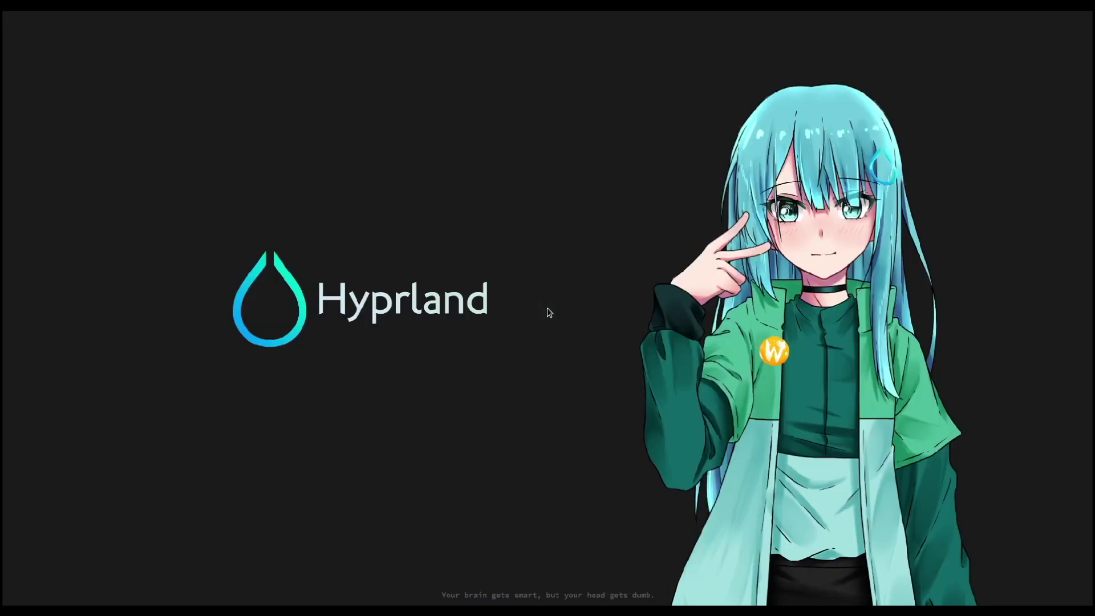
pyautogui.press('super+q')
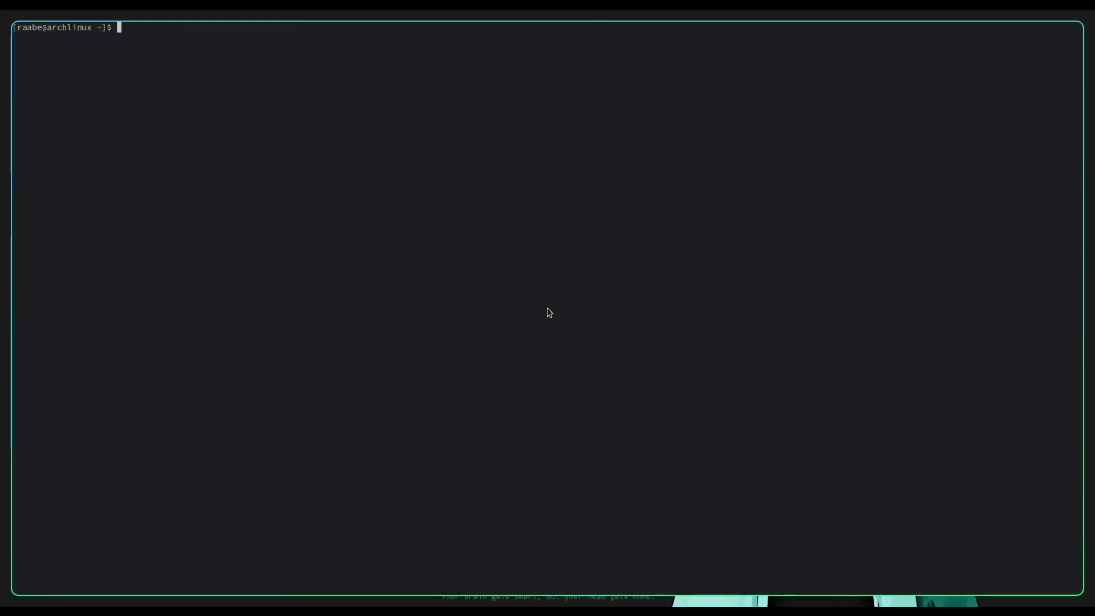
pyautogui.press('super+q')
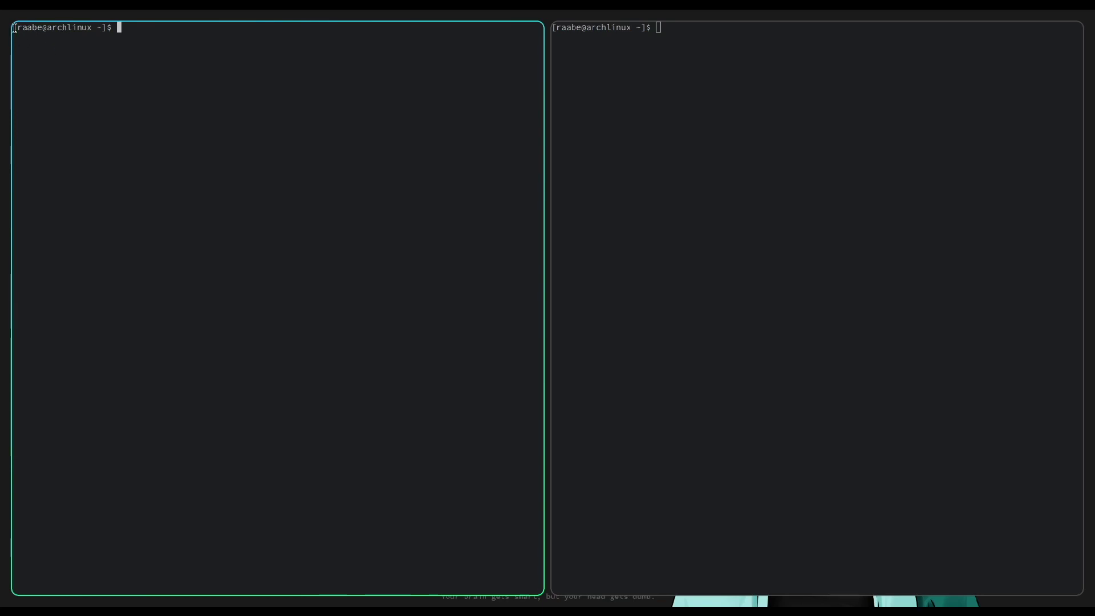
# Step: Move into .config and create an alacritty folder
pyautogui.write('cd ')
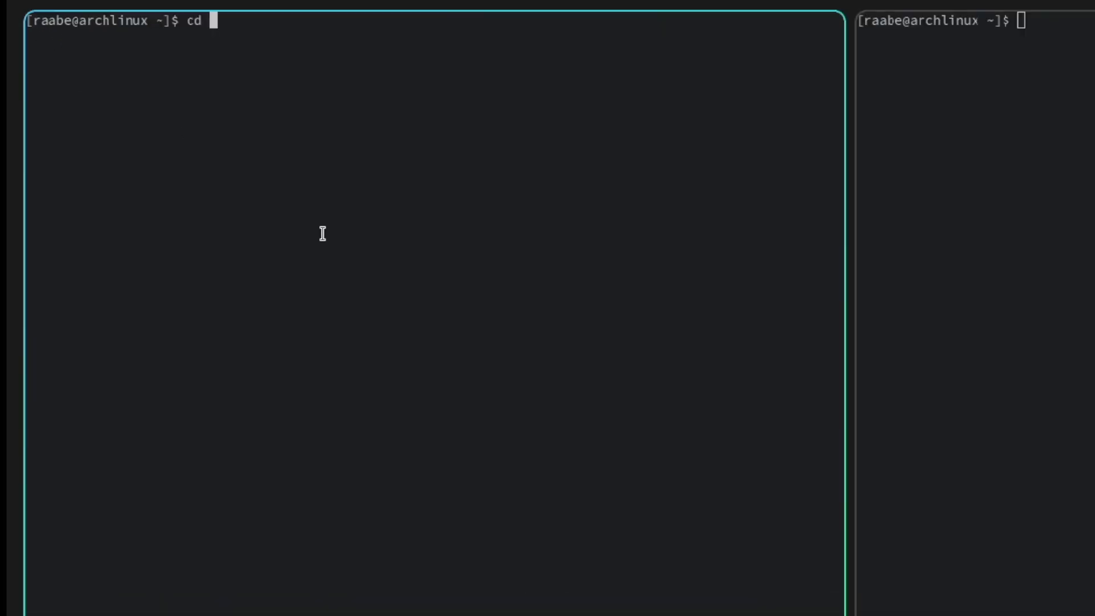
pyautogui.write('.config/')
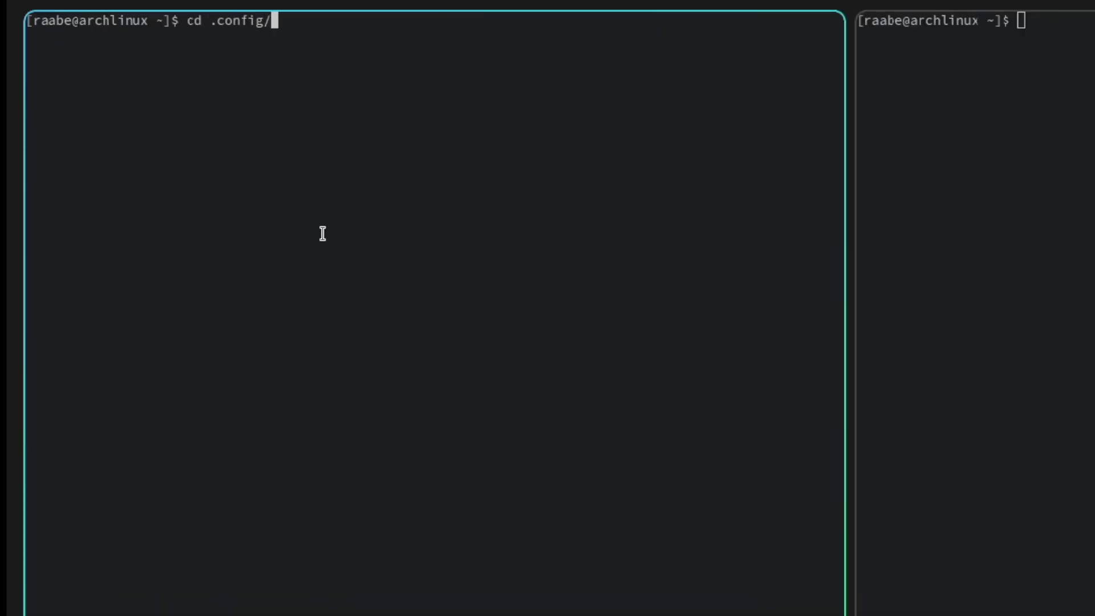
pyautogui.press('Return')
pyautogui.write('mkdir ')
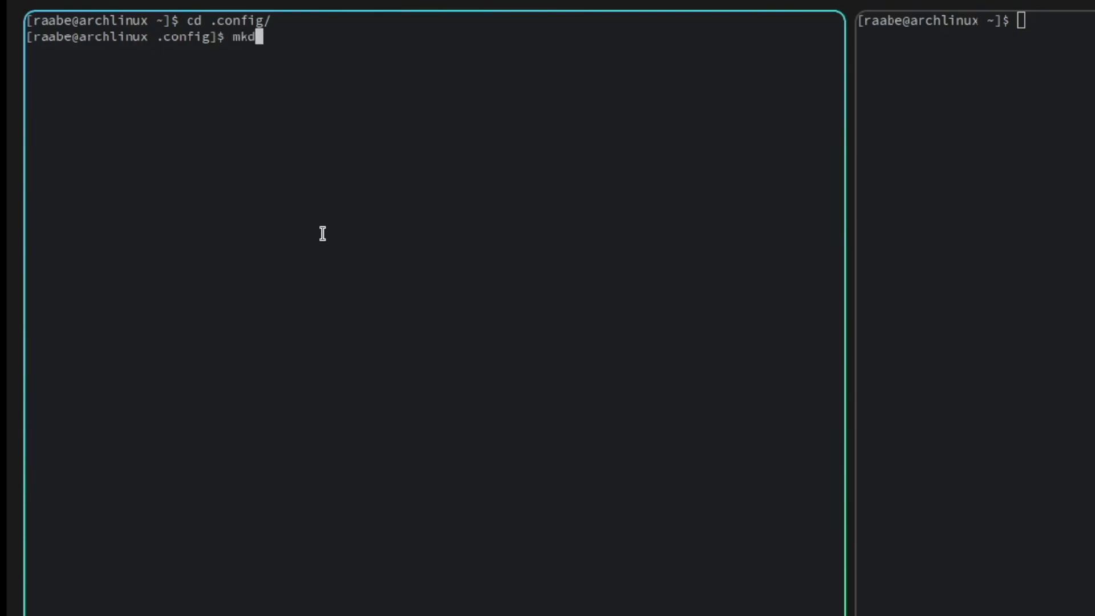
pyautogui.write('alacritty')
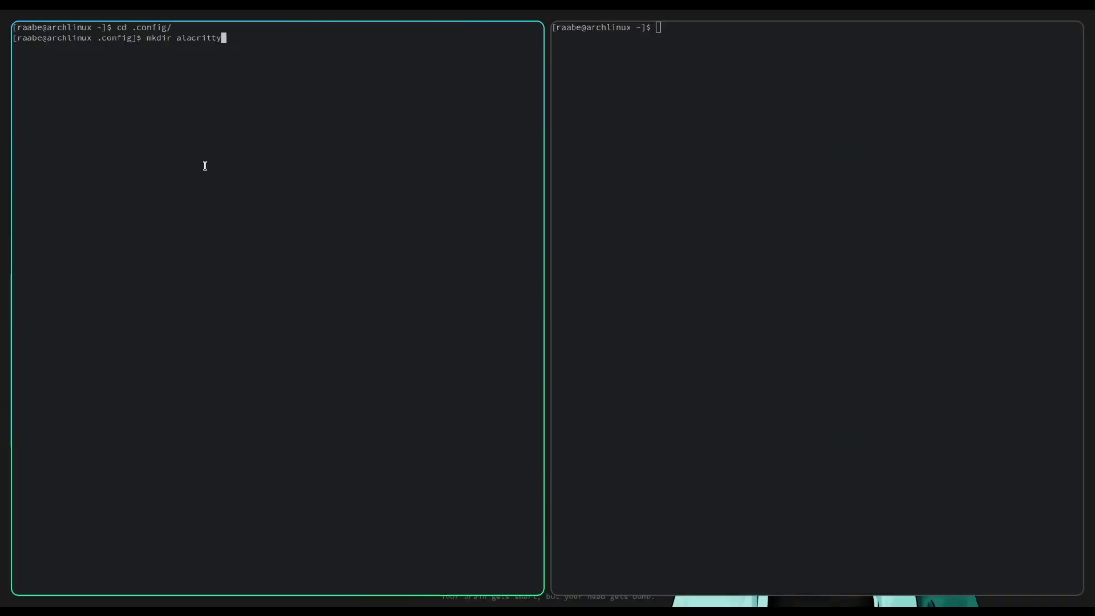
pyautogui.press('Return')
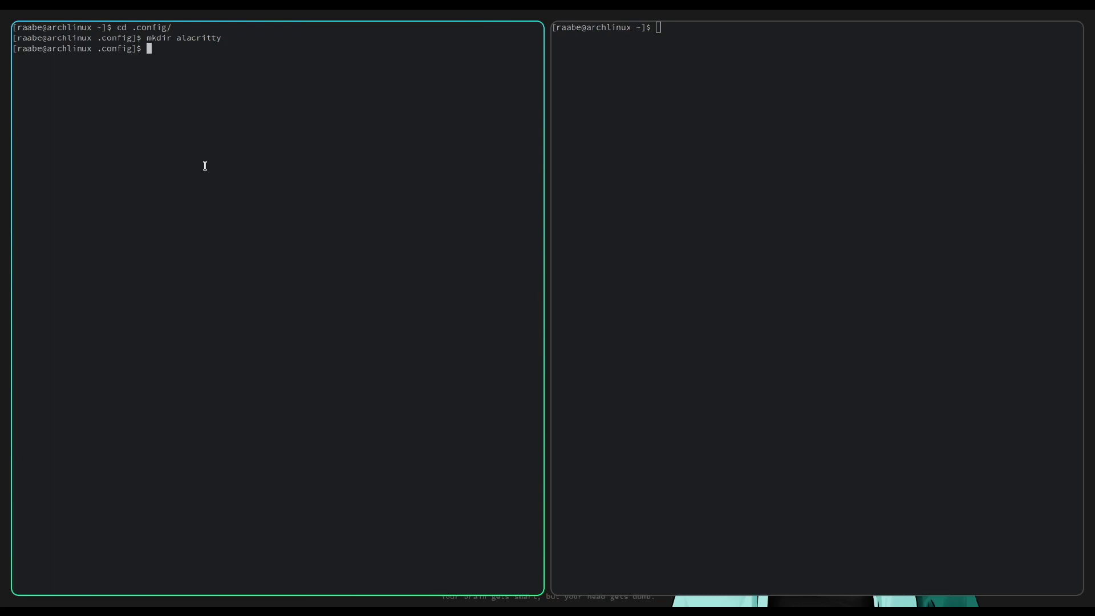
# Step: Copy /usr/share/doc/alacritty/example/alacritty.yml into ~/.config/alacritty/ and list .config
pyautogui.write('cp /usr/share/')
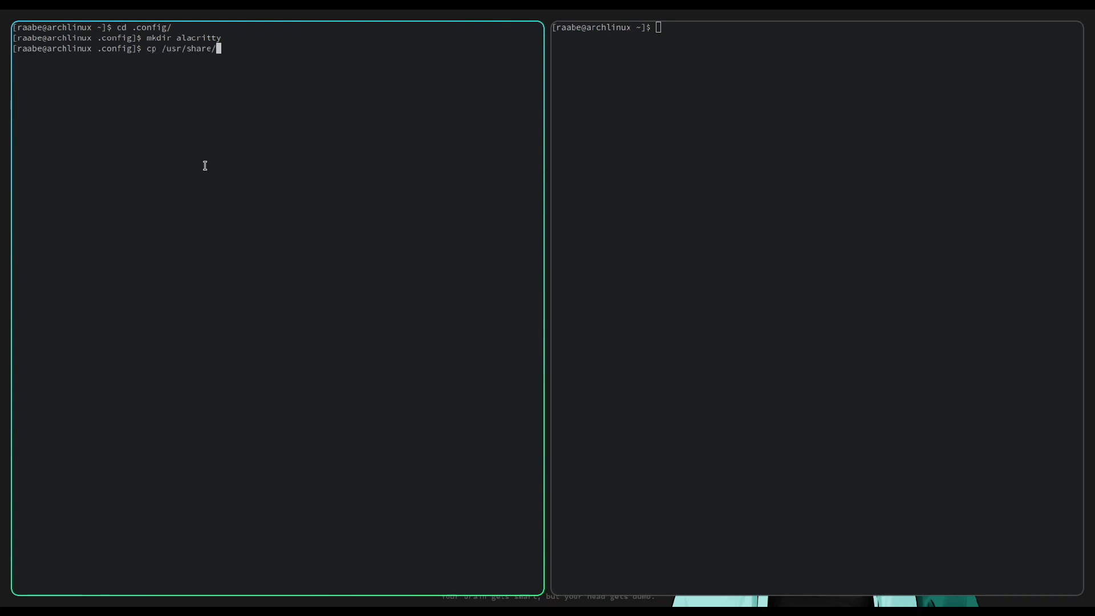
pyautogui.write('doc/al')
pyautogui.press('Tab')
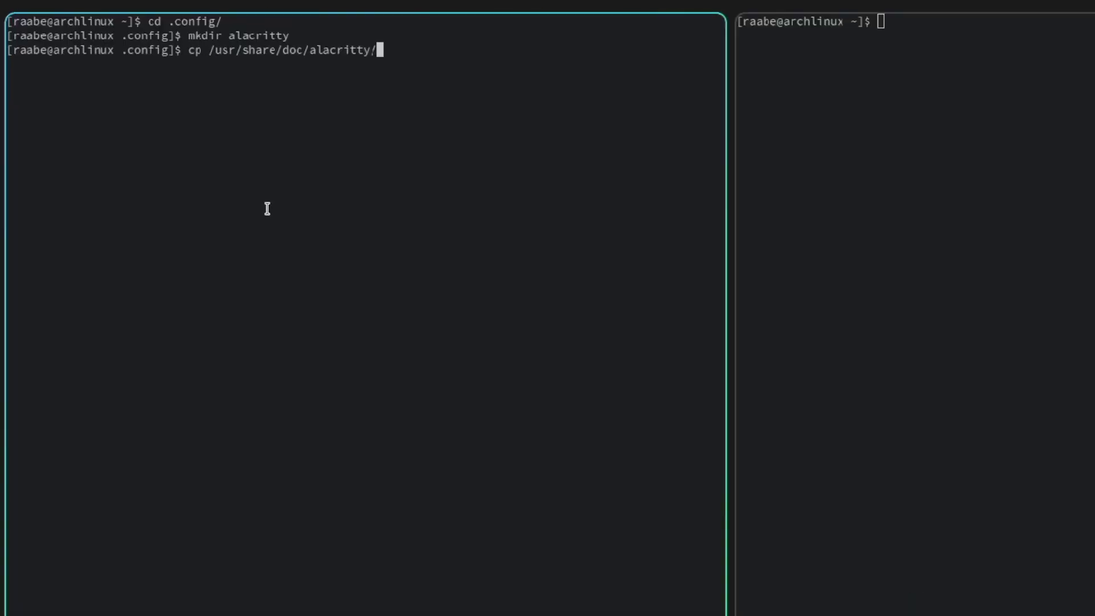
pyautogui.write('ex')
pyautogui.press('Tab')
pyautogui.write('al')
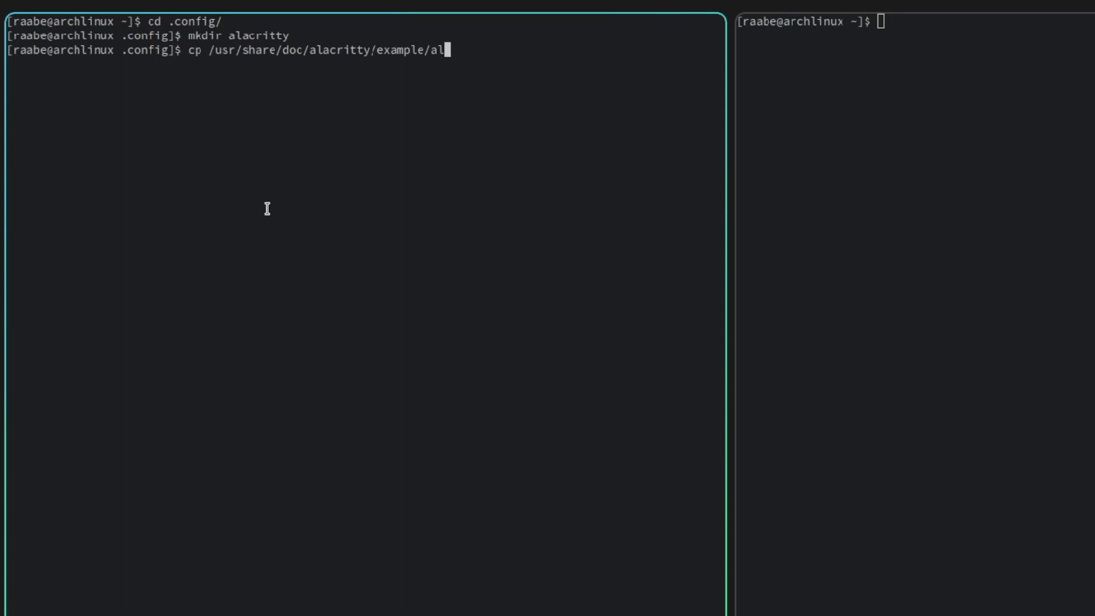
pyautogui.press('Tab')
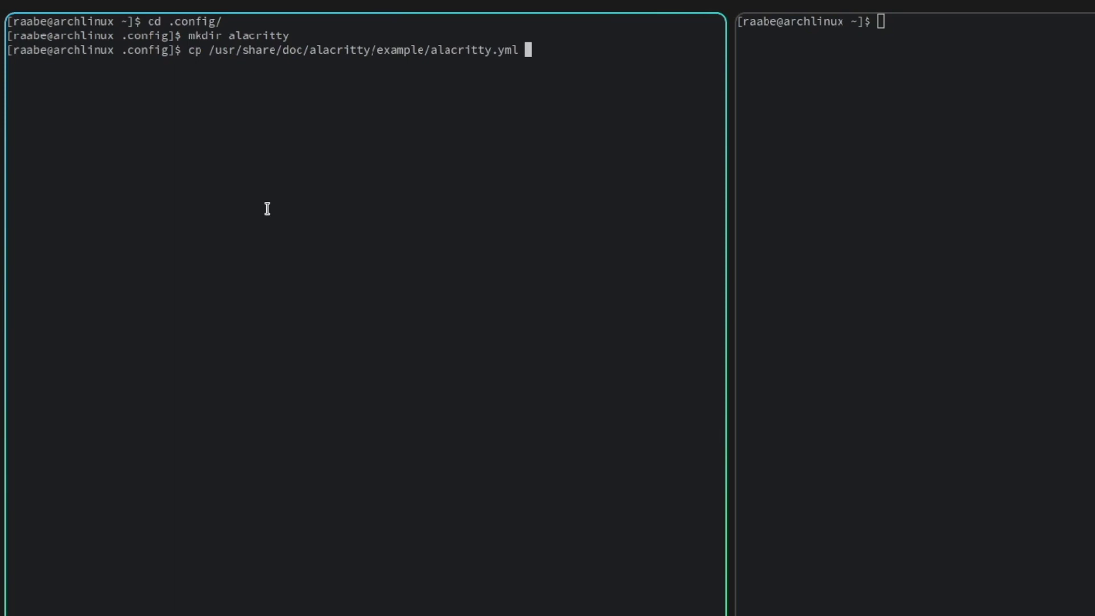
pyautogui.write('~/.co')
pyautogui.press('Tab')
pyautogui.write('a')
pyautogui.press('Tab')
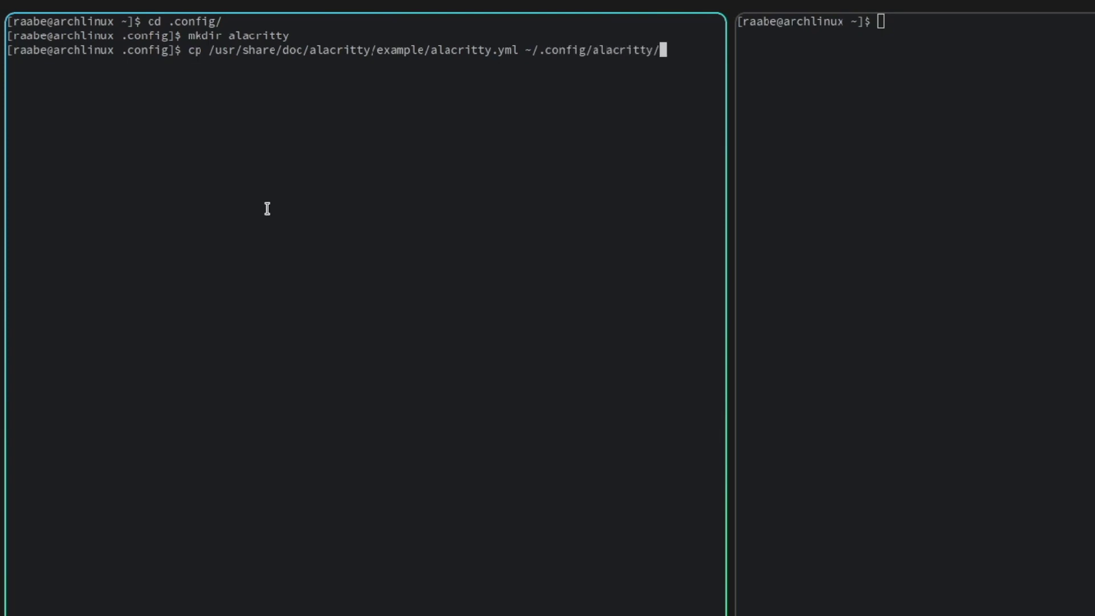
pyautogui.press('Return')
pyautogui.write('ls')
pyautogui.press('Return')
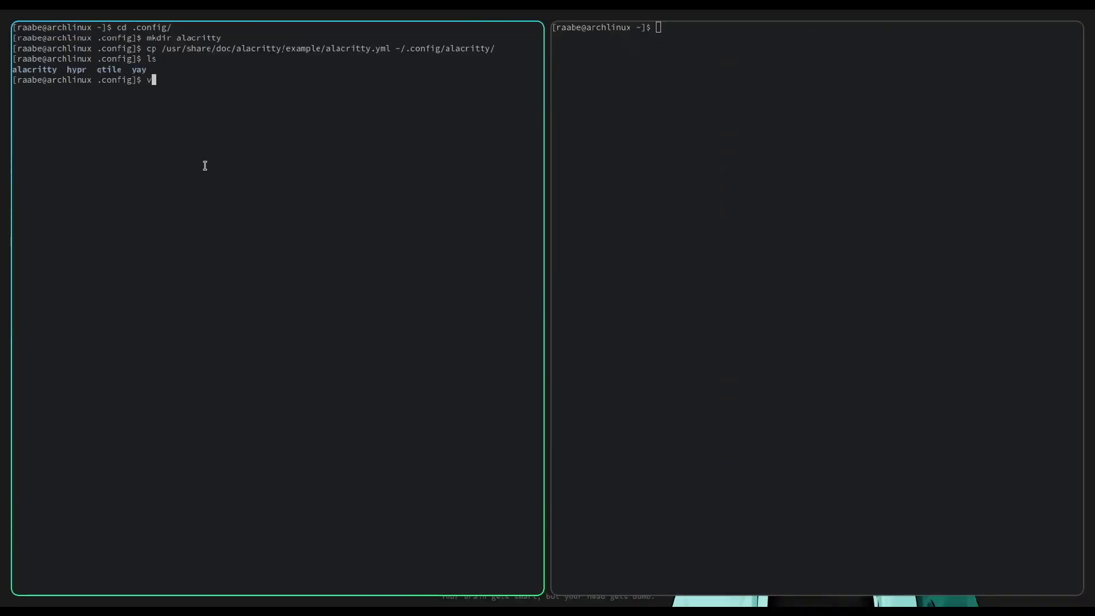
# Step: Enter the alacritty folder and list its files
pyautogui.write('cd al')
pyautogui.press('Tab')
pyautogui.press('Return')
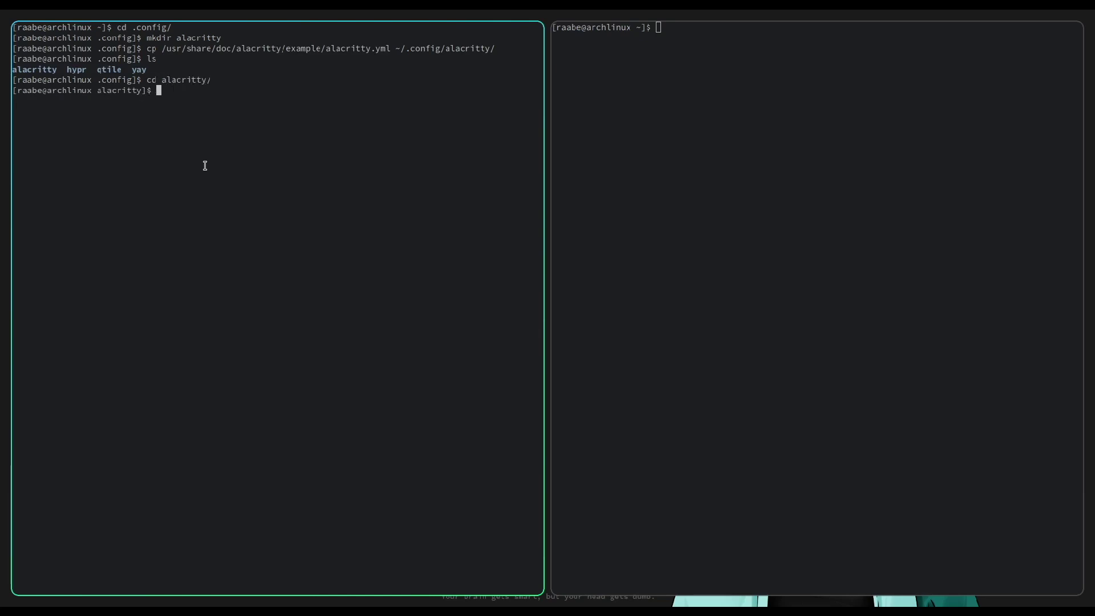
pyautogui.write('ls')
pyautogui.press('Return')
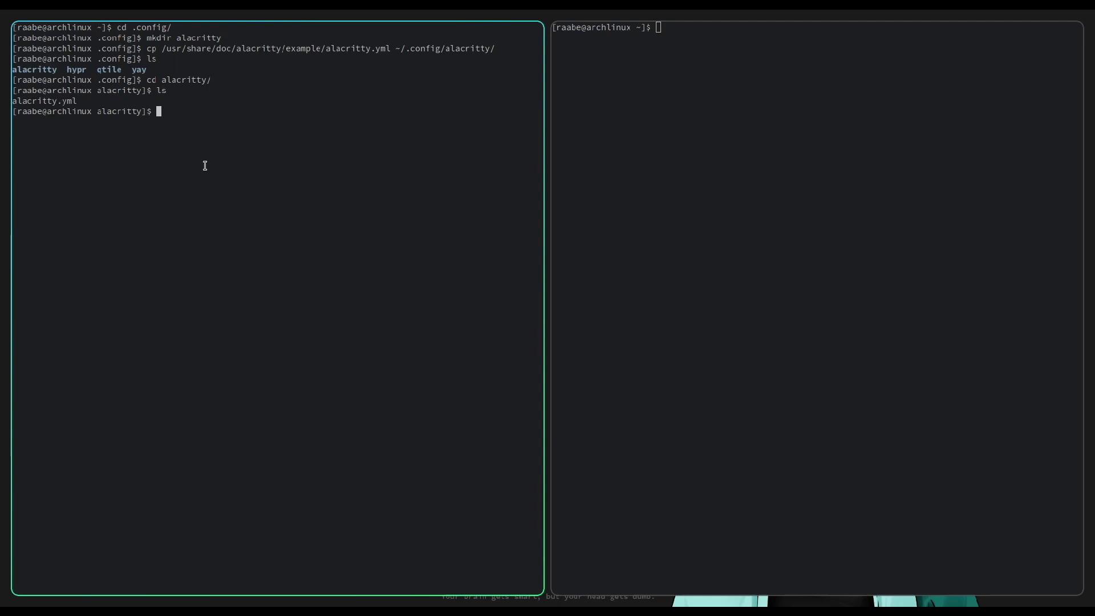
# Step: Open alacritty.yml in Vim and move to the window: section
pyautogui.write('vim a')
pyautogui.press('Tab')
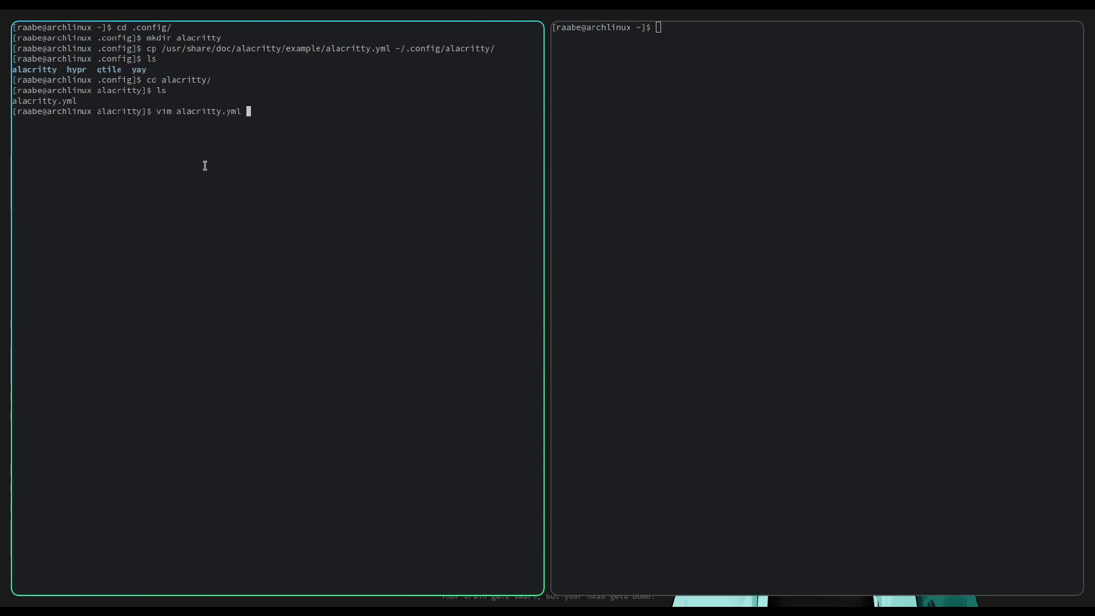
pyautogui.press('Return')
pyautogui.press('j')
pyautogui.press('j')
pyautogui.press('j')
pyautogui.press('j')
pyautogui.press('j')
pyautogui.press('j')
pyautogui.press('j')
pyautogui.press('j')
pyautogui.press('j')
pyautogui.press('j')
pyautogui.press('j')
pyautogui.press('j')
pyautogui.press('j')
pyautogui.press('j')
pyautogui.press('j')
pyautogui.press('j')
pyautogui.press('j')
pyautogui.press('j')
pyautogui.press('j')
pyautogui.press('j')
pyautogui.press('j')
pyautogui.press('j')
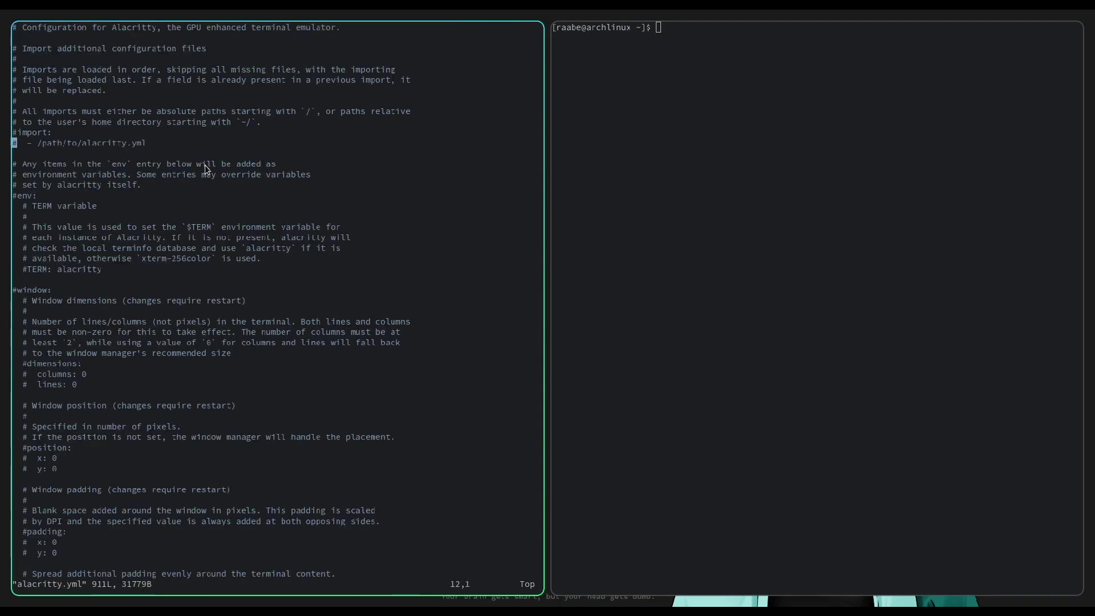
pyautogui.press('j')
pyautogui.press('j')
pyautogui.press('j')
pyautogui.press('j')
pyautogui.press('j')
pyautogui.press('j')
pyautogui.press('j')
pyautogui.press('k')
pyautogui.press('k')
pyautogui.press('k')
pyautogui.press('k')
pyautogui.press('k')
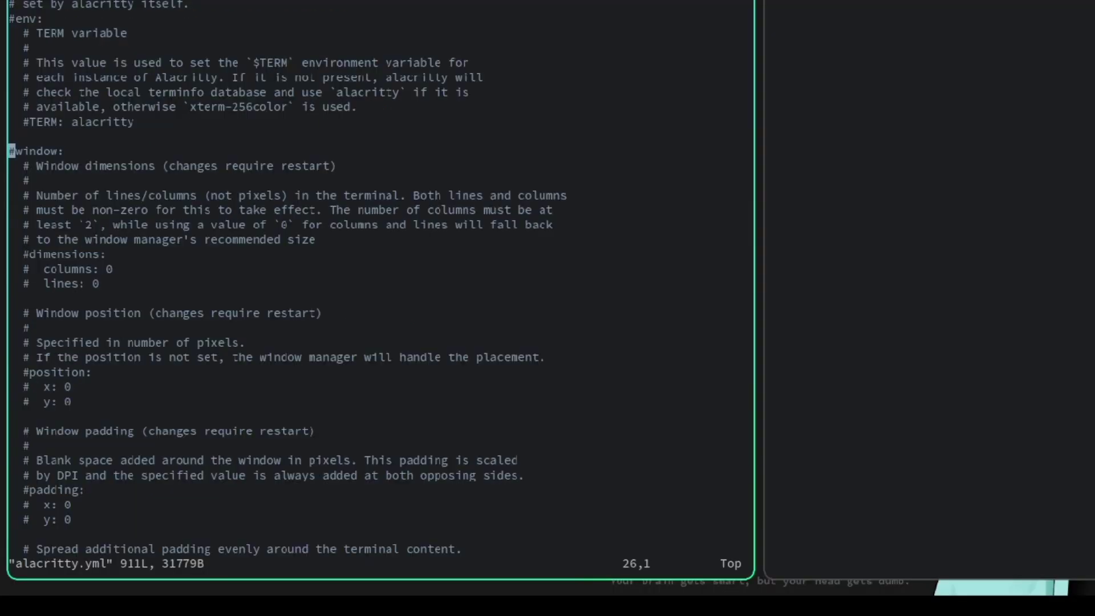
# Step: Uncomment the window, padding, x and y lines in alacritty.yml
pyautogui.press('i')
pyautogui.press('Delete')
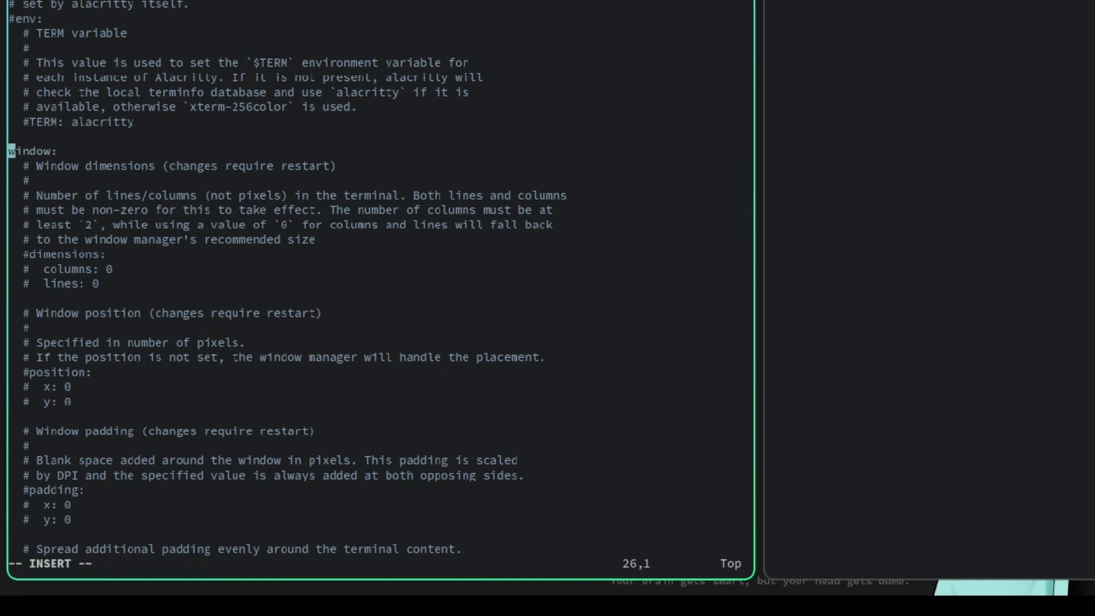
pyautogui.press('Down')
pyautogui.press('Down')
pyautogui.press('Down')
pyautogui.press('Down')
pyautogui.press('Down')
pyautogui.press('Down')
pyautogui.press('Down')
pyautogui.press('Down')
pyautogui.press('Down')
pyautogui.press('Down')
pyautogui.press('Down')
pyautogui.press('Down')
pyautogui.press('Down')
pyautogui.press('Down')
pyautogui.press('Down')
pyautogui.press('Down')
pyautogui.press('Down')
pyautogui.press('Down')
pyautogui.press('Down')
pyautogui.press('Down')
pyautogui.press('Down')
pyautogui.press('Down')
pyautogui.press('Down')
pyautogui.press('Right')
pyautogui.press('Right')
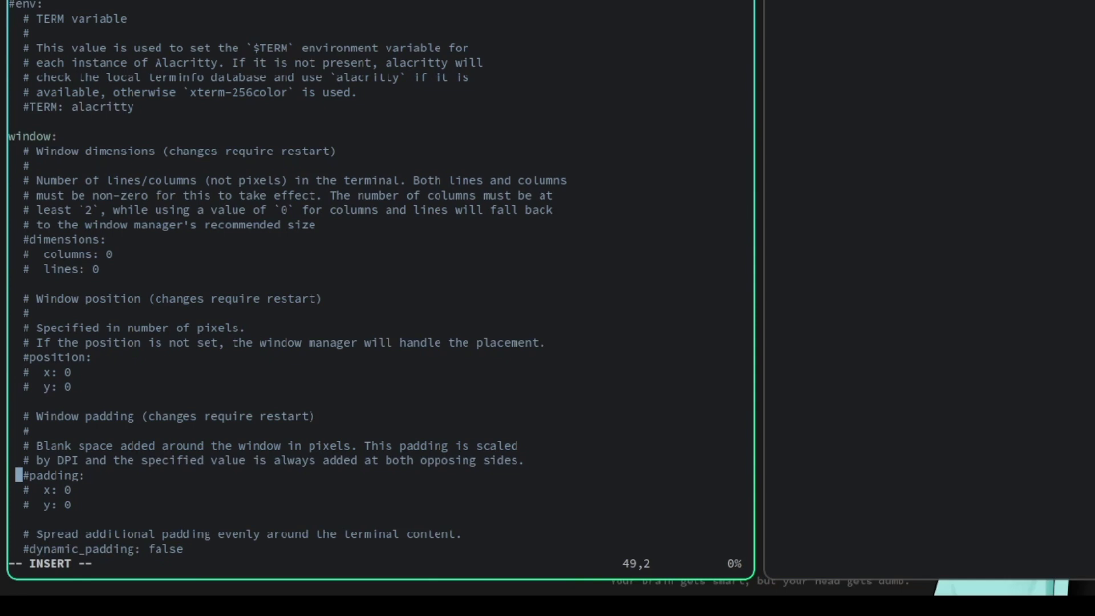
pyautogui.press('Delete')
pyautogui.press('Down')
pyautogui.press('Delete')
# Step: Set the padding x and y values to 10
pyautogui.press('Down')
pyautogui.press('Delete')
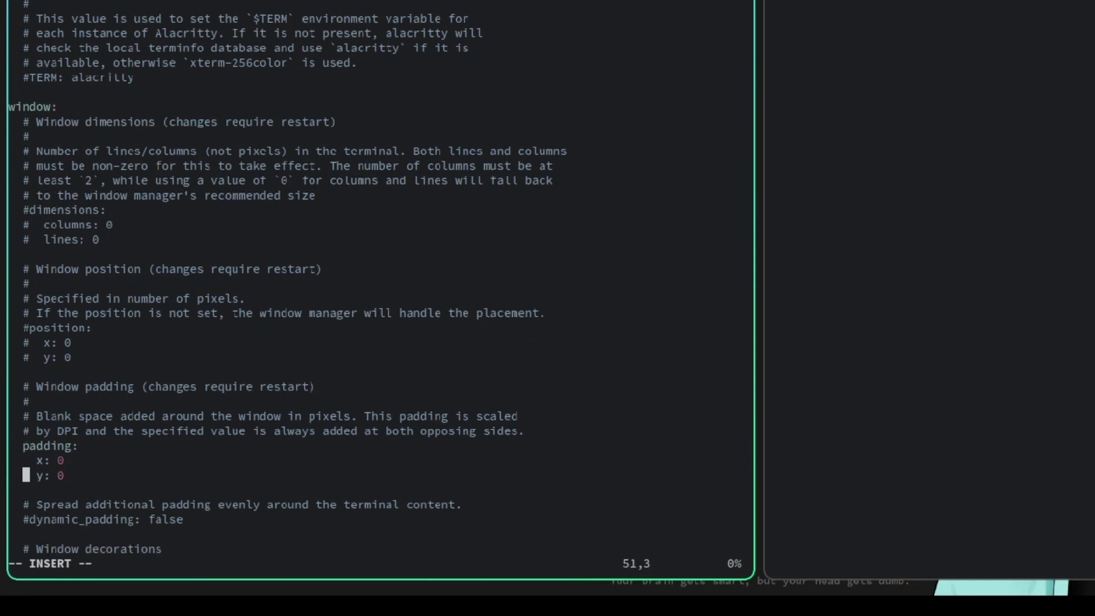
pyautogui.press('Up')
pyautogui.press('Right')
pyautogui.press('Right')
pyautogui.press('Right')
pyautogui.press('Right')
pyautogui.press('Right')
pyautogui.write('1')
pyautogui.press('Down')
pyautogui.press('Left')
pyautogui.write('1')
pyautogui.press('Down')
pyautogui.press('Down')
pyautogui.press('Down')
pyautogui.press('Down')
pyautogui.press('Down')
pyautogui.press('Down')
pyautogui.press('Down')
pyautogui.press('Down')
pyautogui.press('Down')
pyautogui.press('Down')
pyautogui.press('Down')
pyautogui.press('Down')
pyautogui.press('Down')
pyautogui.press('Down')
pyautogui.press('Down')
pyautogui.press('Down')
pyautogui.press('Down')
pyautogui.press('Down')
pyautogui.press('Down')
pyautogui.press('Down')
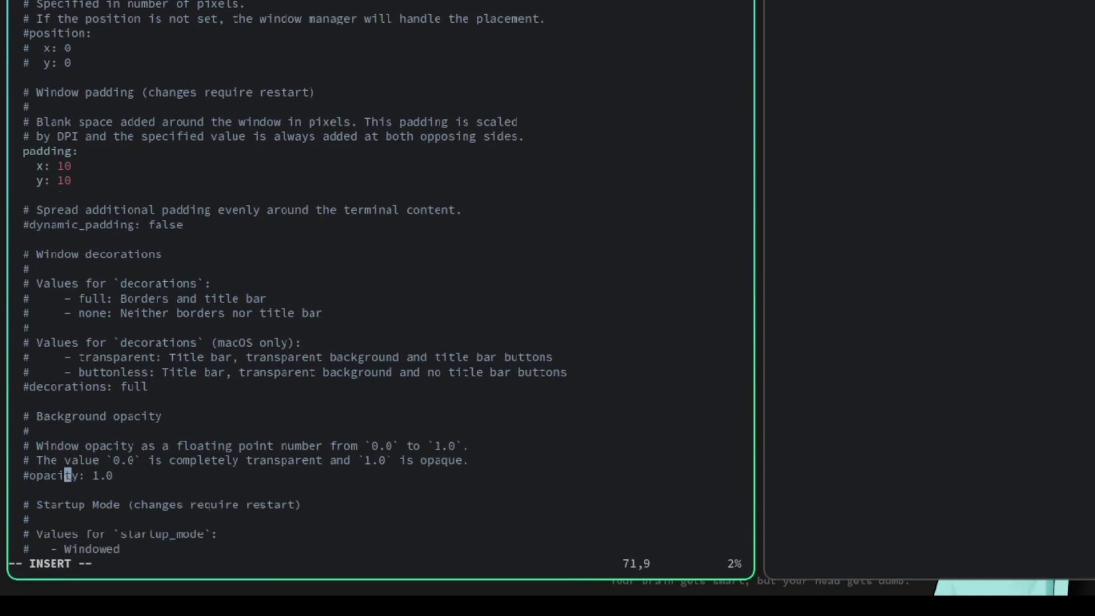
# Step: Uncomment the opacity line, change it to 0.8, and save alacritty.yml
pyautogui.press('Left')
pyautogui.press('Left')
pyautogui.press('Left')
pyautogui.press('Left')
pyautogui.press('Left')
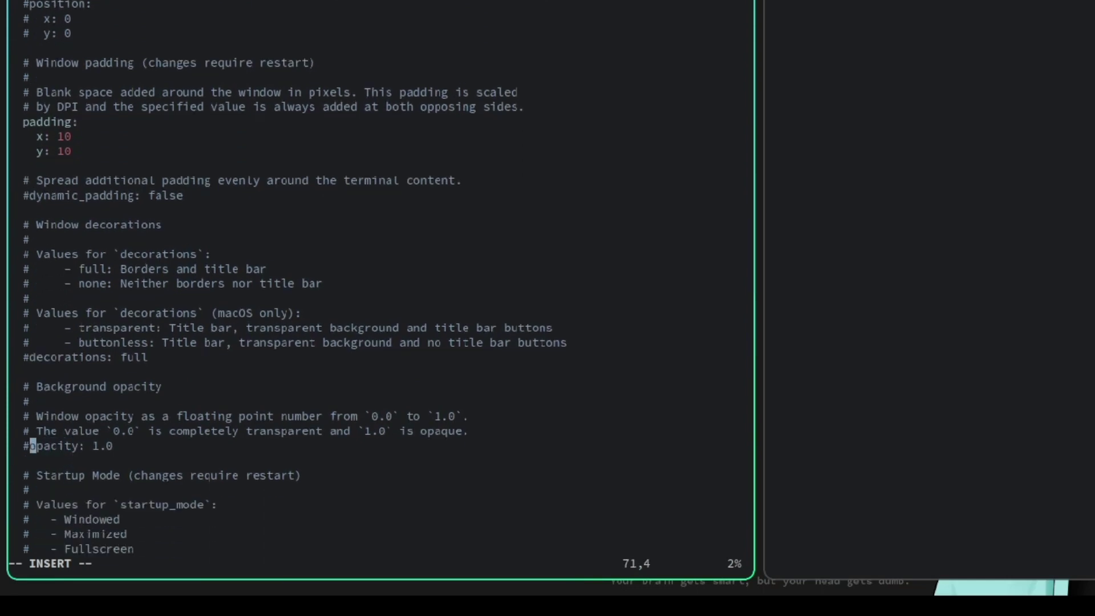
pyautogui.press('BackSpace')
pyautogui.press('Right')
pyautogui.press('Right')
pyautogui.press('Right')
pyautogui.press('Right')
pyautogui.press('Right')
pyautogui.press('Right')
pyautogui.press('Right')
pyautogui.press('Right')
pyautogui.press('Right')
pyautogui.press('Right')
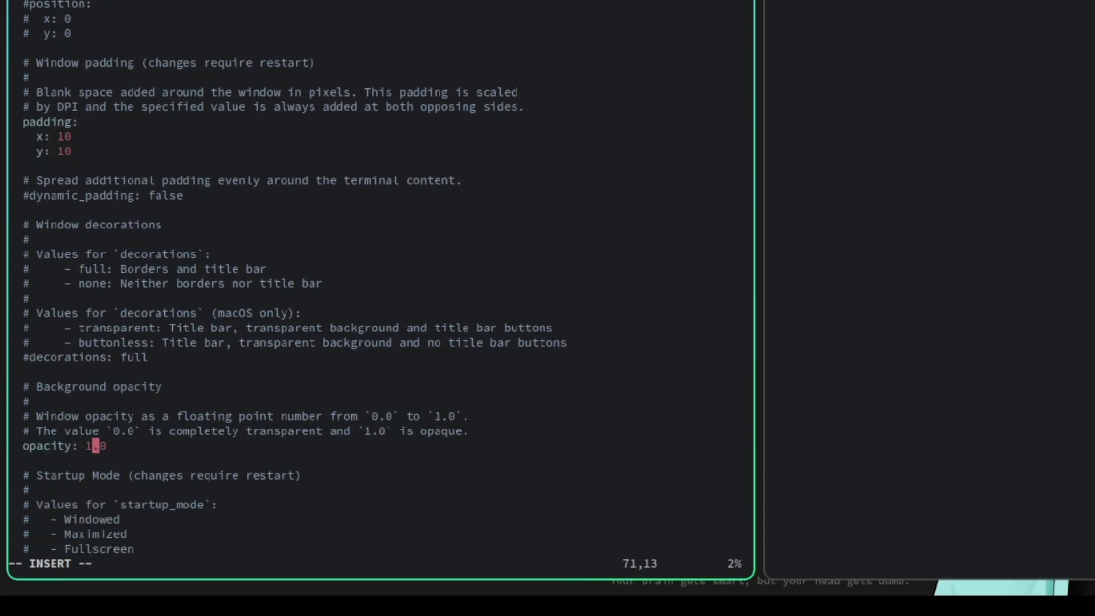
pyautogui.press('BackSpace')
pyautogui.write('0')
pyautogui.press('Right')
pyautogui.press('Right')
pyautogui.press('BackSpace')
pyautogui.write('8')
pyautogui.press('Escape')
pyautogui.write(':w')
pyautogui.press('Return')
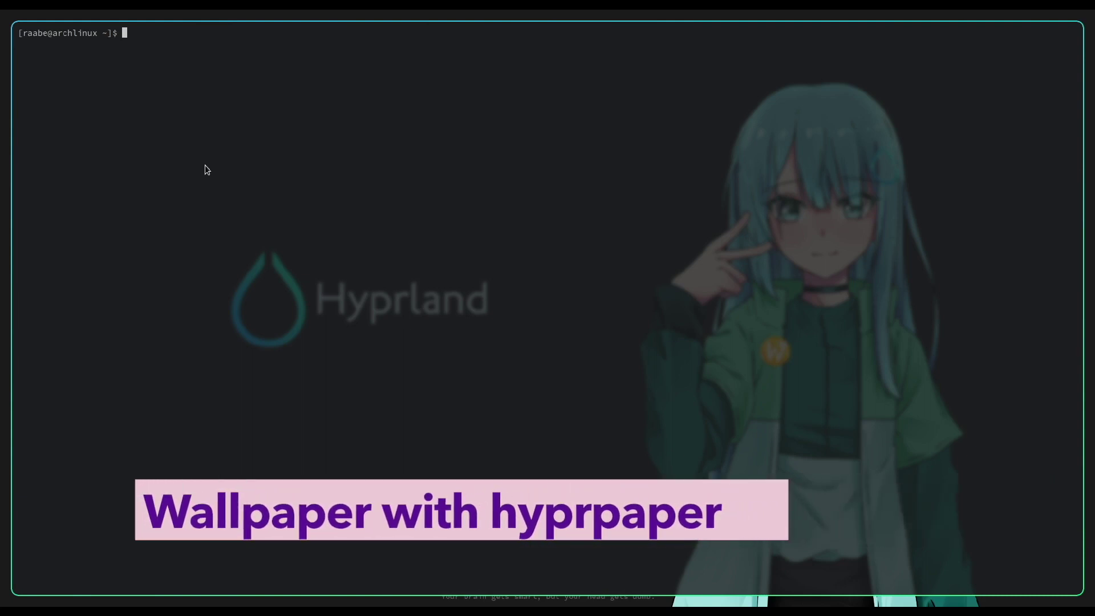
# Step: Clone the wallpaper repository into the home folder and confirm it appears
pyautogui.write('ls')
pyautogui.press('Return')
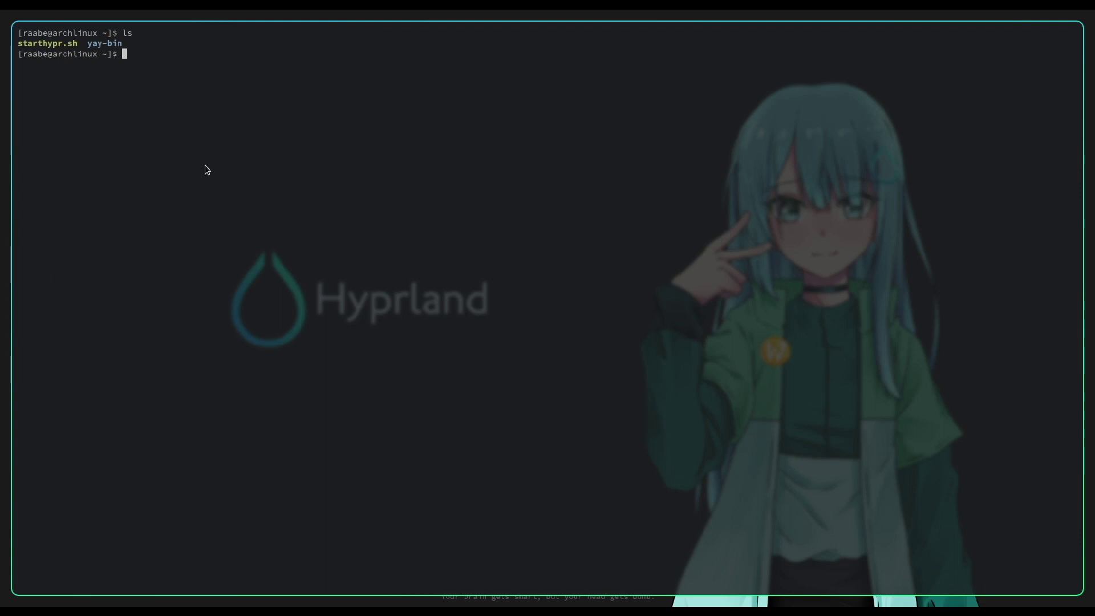
pyautogui.hotkey('ctrl', 'shift', 'v')
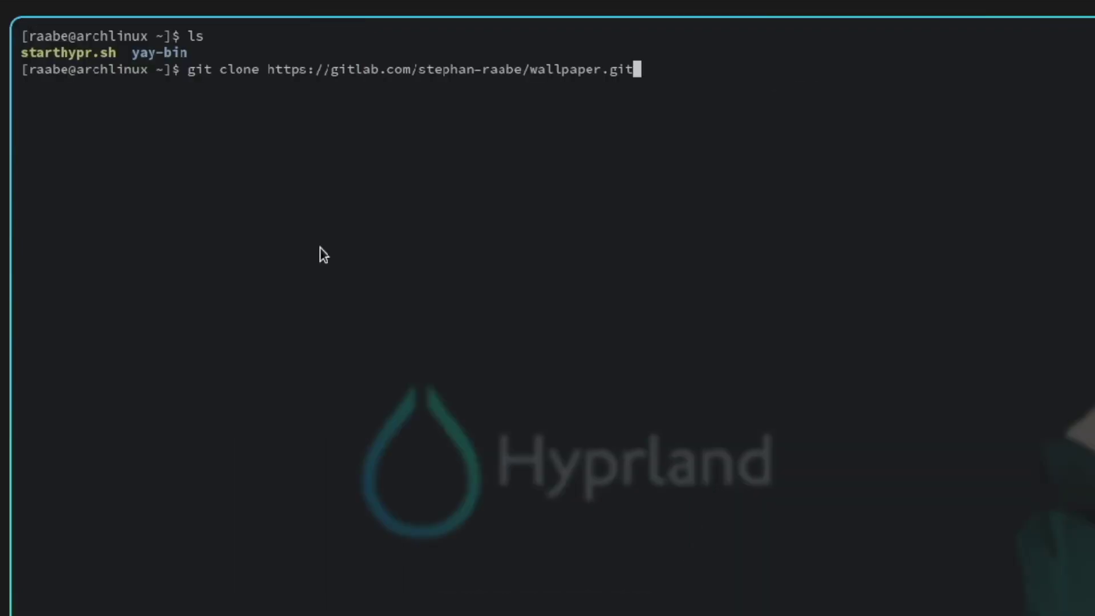
pyautogui.press('Return')
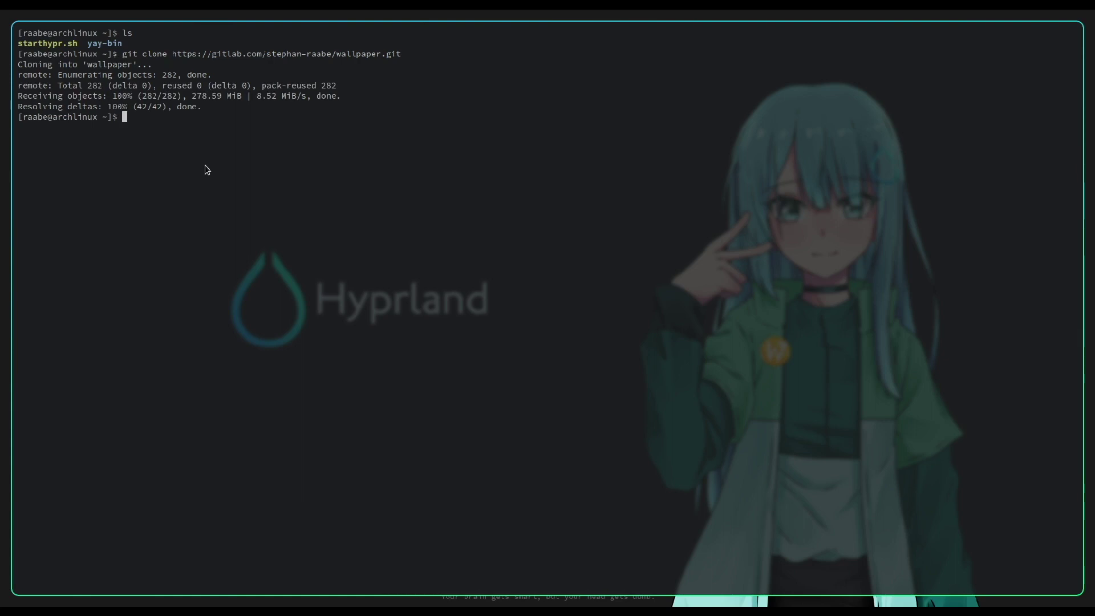
pyautogui.write('ls')
pyautogui.press('Return')
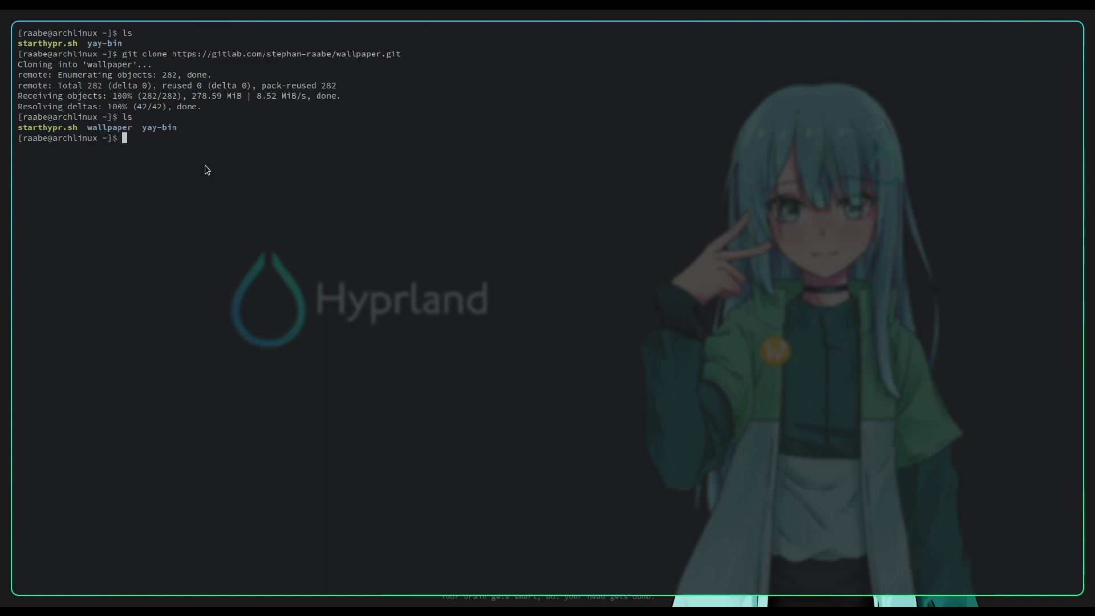
# Step: Enter the wallpaper folder and list its images
pyautogui.write('cd wal')
pyautogui.press('Tab')
pyautogui.press('Return')
pyautogui.write('ls')
pyautogui.press('Return')
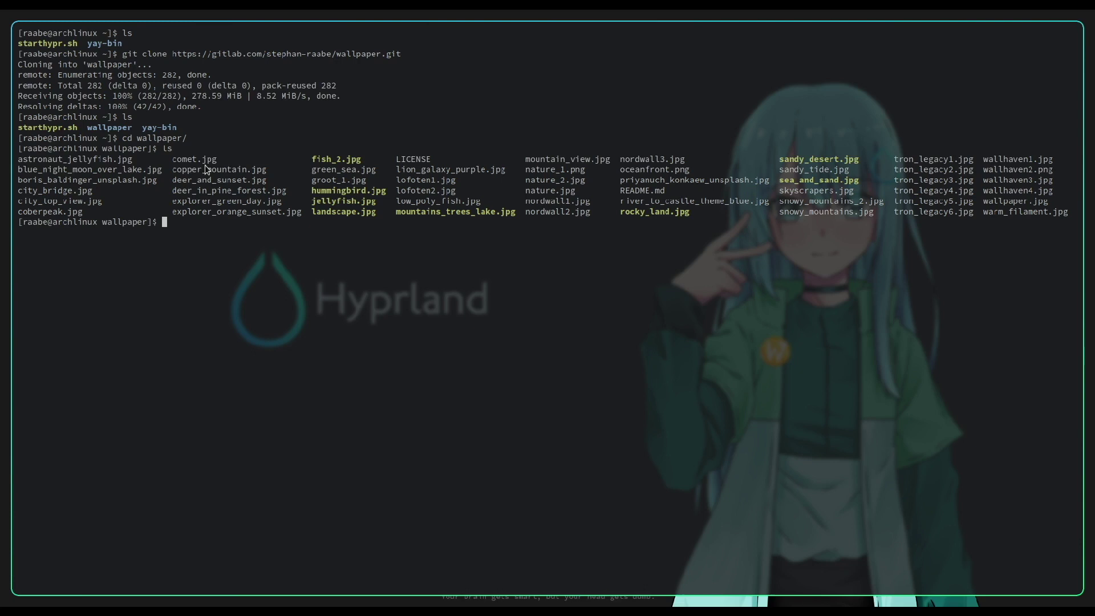
# Step: Change directory to ~/.config/hypr/
pyautogui.write('cd')
pyautogui.press('Return')
pyautogui.write('cd .config/')
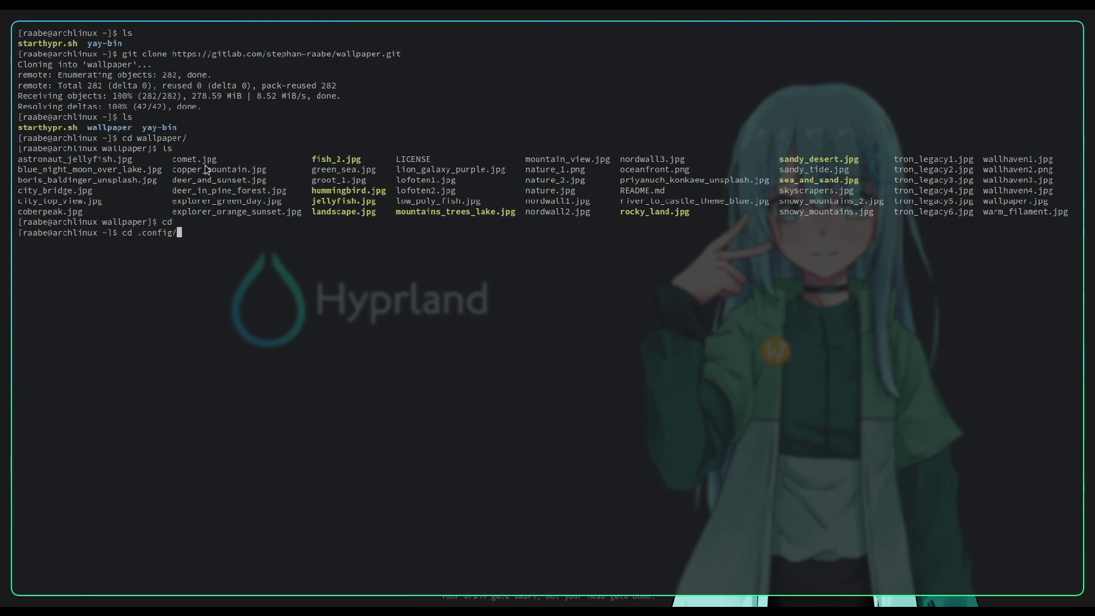
pyautogui.write('hypr/')
pyautogui.press('Return')
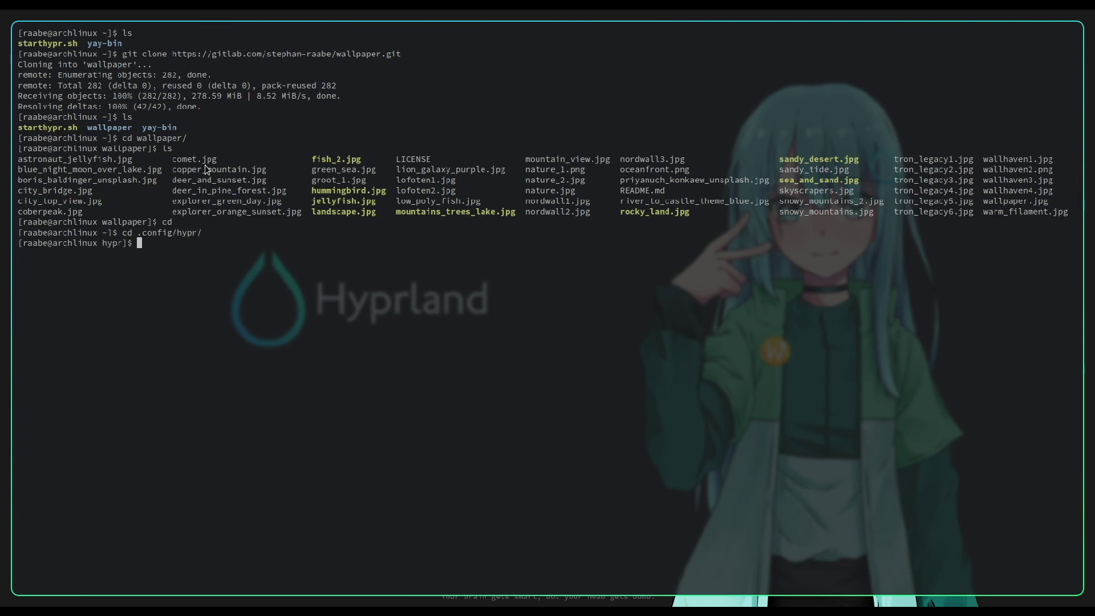
# Step: Create hyprpaper.conf with preload and wallpaper lines for ~/wallpaper/tron_legacy1.jpg
pyautogui.write('vim ')
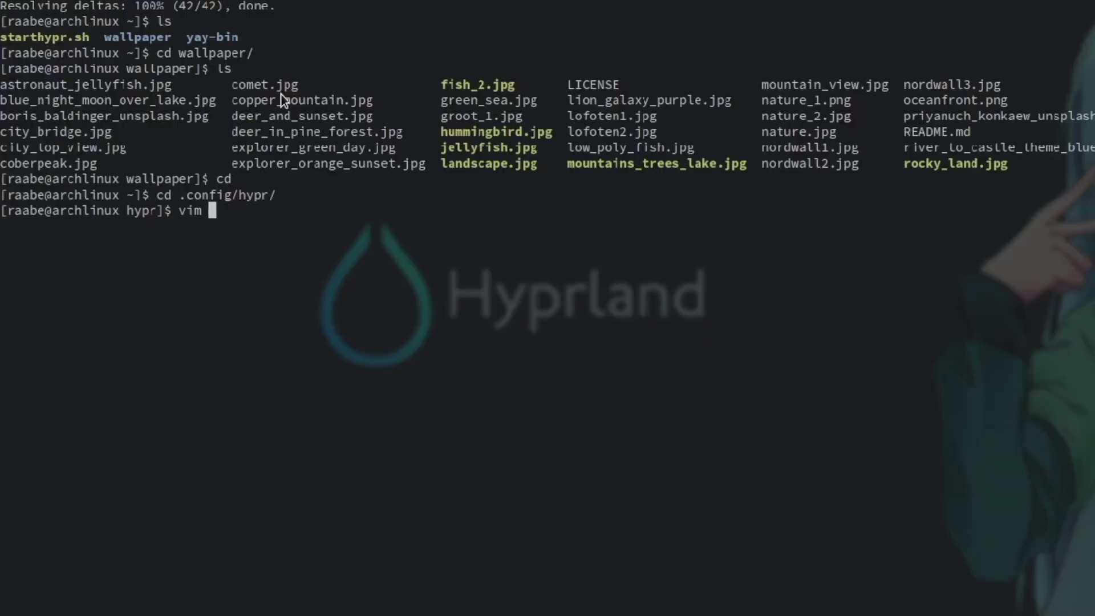
pyautogui.write('hyprpaper')
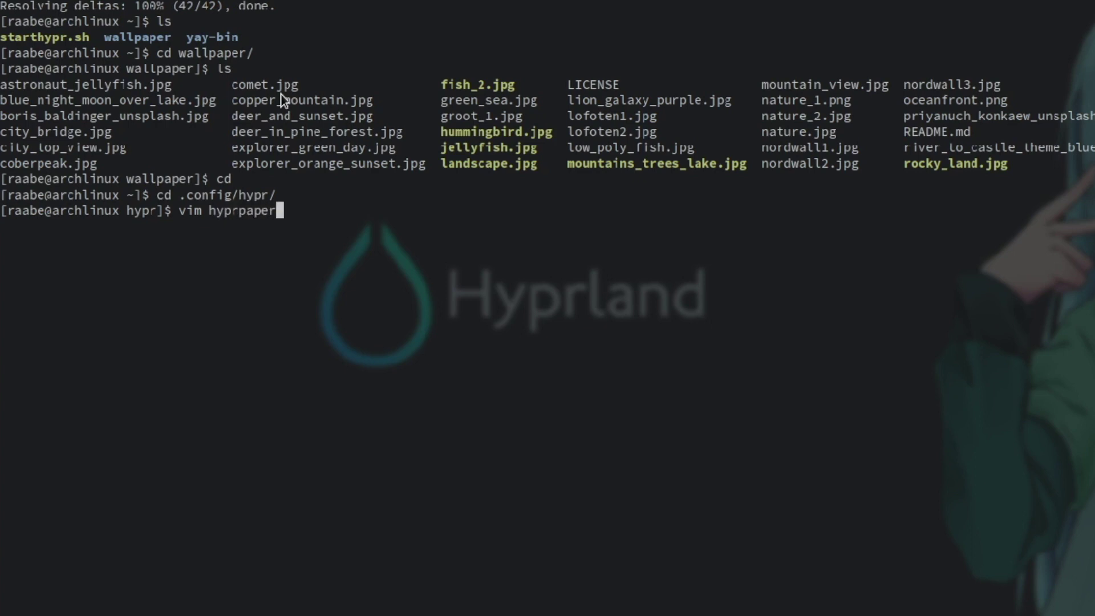
pyautogui.write('.conf')
pyautogui.press('Return')
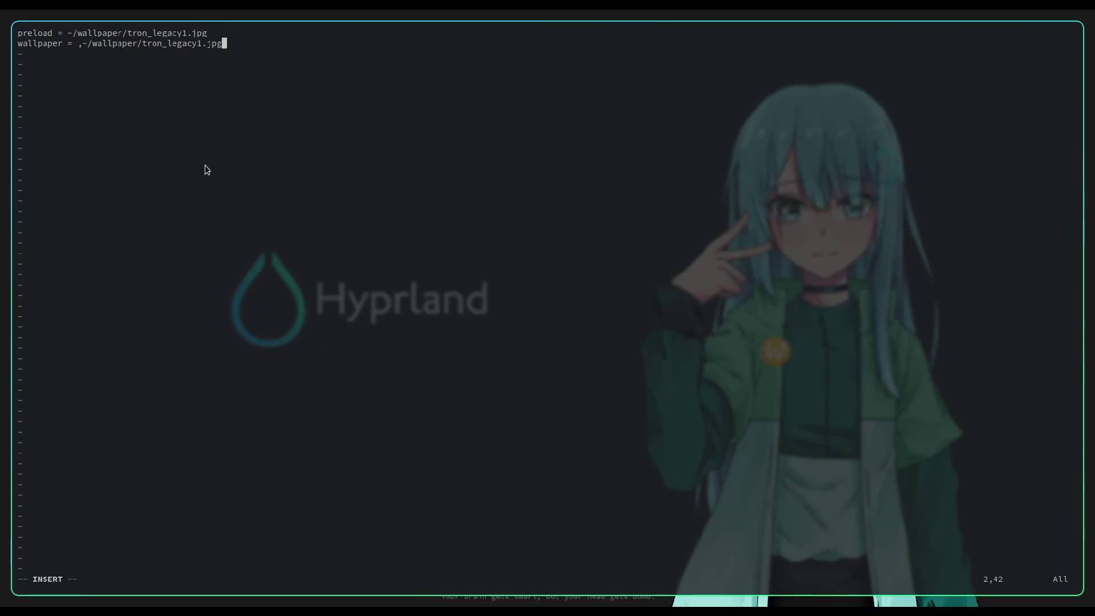
pyautogui.press('Up')
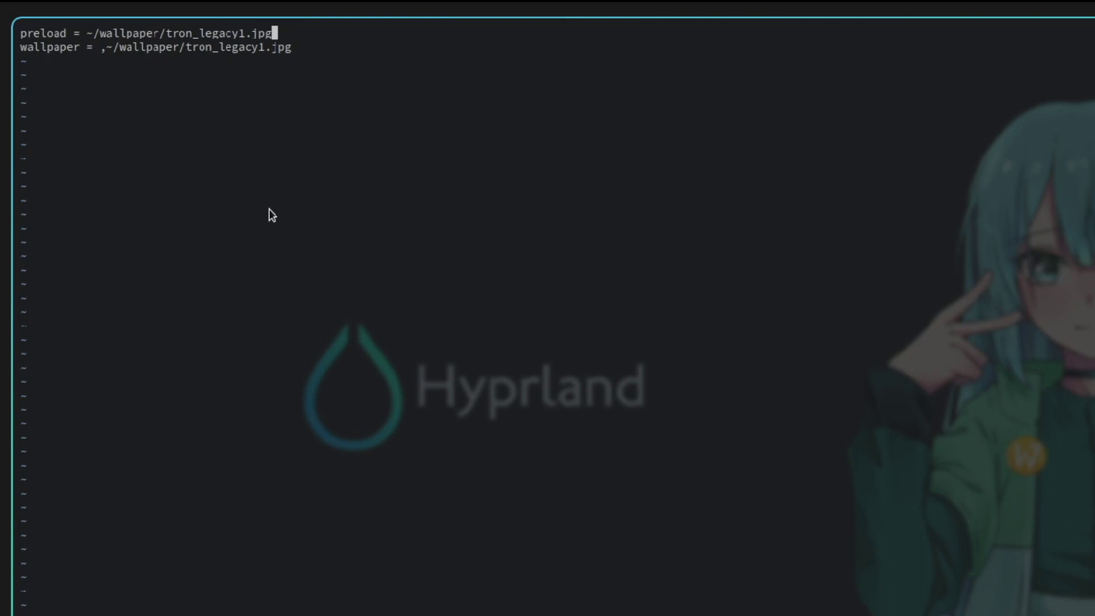
pyautogui.press('Down')
pyautogui.press('Left')
pyautogui.press('Left')
pyautogui.press('Left')
pyautogui.press('Left')
pyautogui.press('Left')
pyautogui.press('Left')
pyautogui.press('Left')
pyautogui.press('Left')
pyautogui.press('Left')
pyautogui.press('Left')
pyautogui.press('Left')
pyautogui.press('Left')
pyautogui.press('Left')
pyautogui.press('Left')
pyautogui.press('Left')
pyautogui.press('Left')
pyautogui.press('Left')
pyautogui.press('Left')
pyautogui.press('Left')
pyautogui.press('Left')
pyautogui.press('Left')
pyautogui.press('Left')
pyautogui.press('Left')
pyautogui.press('Left')
pyautogui.press('Left')
pyautogui.press('Left')
pyautogui.press('Left')
pyautogui.press('Left')
pyautogui.press('Left')
pyautogui.press('Left')
pyautogui.press('Left')
pyautogui.press('Right')
pyautogui.press('Right')
pyautogui.press('Right')
pyautogui.press('Right')
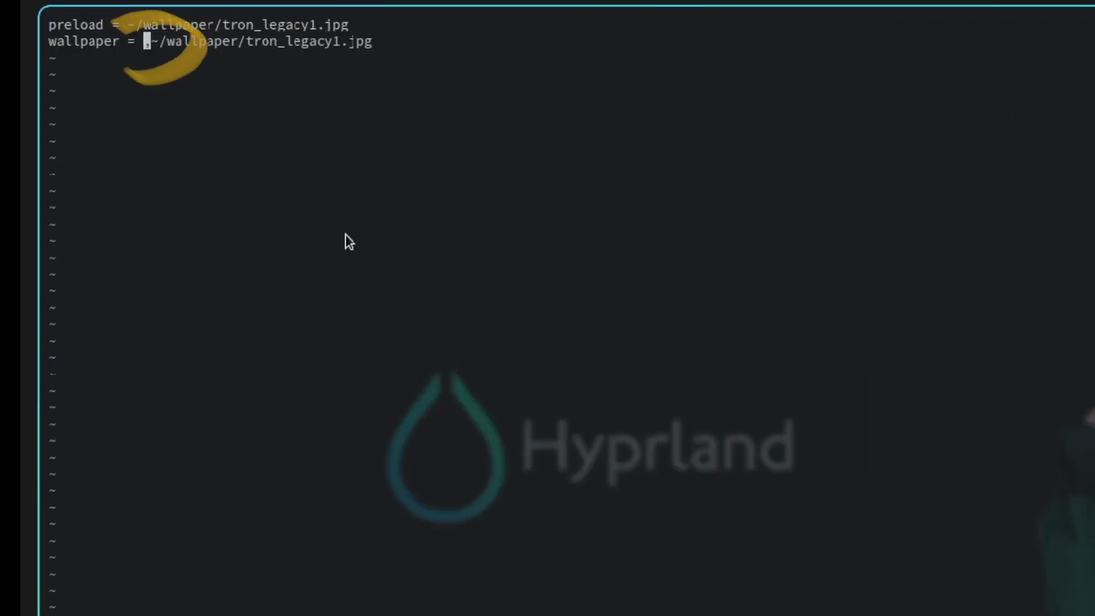
pyautogui.press('Right')
pyautogui.press('Right')
pyautogui.press('Right')
pyautogui.press('Right')
pyautogui.press('Right')
pyautogui.press('Right')
pyautogui.press('Right')
pyautogui.press('Right')
pyautogui.press('Right')
pyautogui.press('Right')
pyautogui.press('Right')
pyautogui.press('Right')
pyautogui.press('Right')
pyautogui.press('Right')
pyautogui.press('Right')
pyautogui.press('Right')
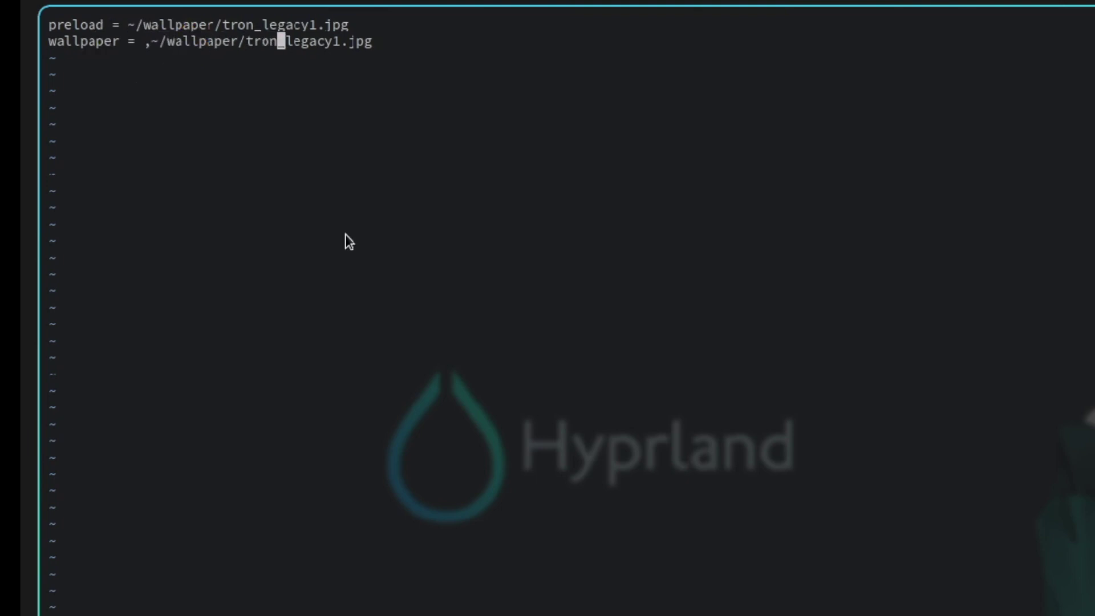
# Step: Save and quit hyprpaper.conf with :wq, then list the hypr folder
pyautogui.write(':wq')
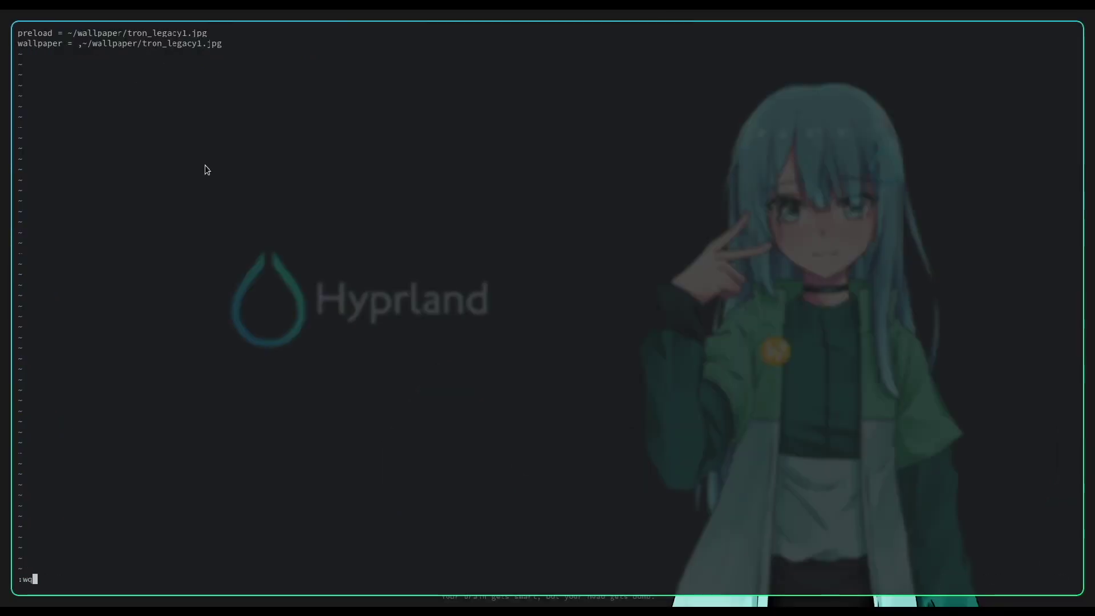
pyautogui.press('Return')
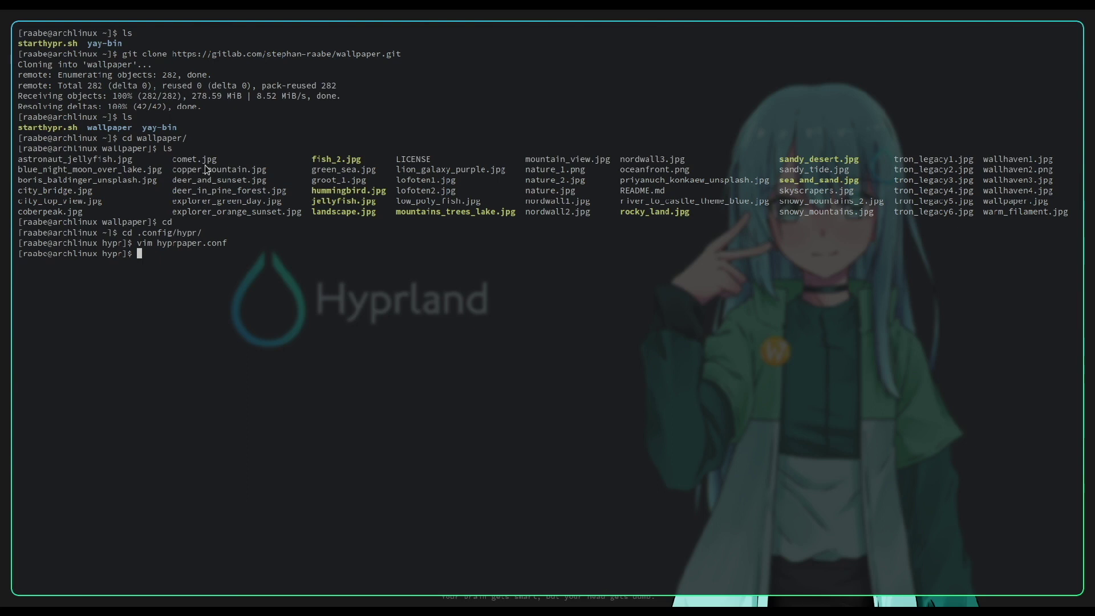
pyautogui.write('ls')
pyautogui.press('Return')
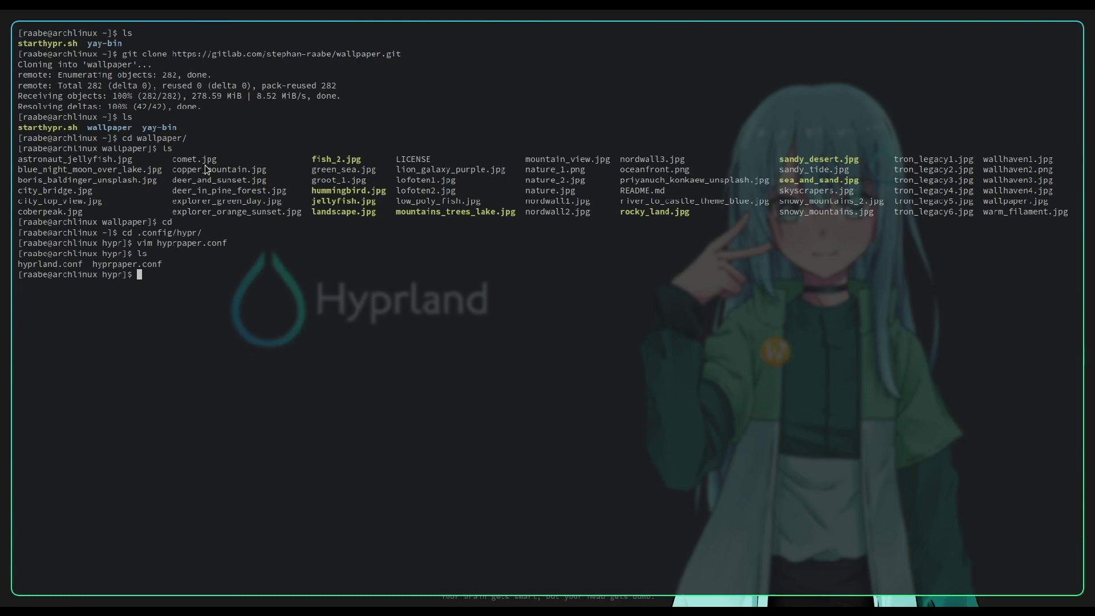
# Step: Open hyprland.conf in Vim and find the commented exec-once line
pyautogui.write('vim hyprl')
pyautogui.press('Tab')
pyautogui.press('Return')
pyautogui.press('Up')
pyautogui.press('Up')
pyautogui.press('Up')
pyautogui.press('Up')
pyautogui.press('Up')
pyautogui.press('Up')
pyautogui.press('Up')
pyautogui.press('Up')
pyautogui.press('Up')
pyautogui.press('Up')
pyautogui.press('Up')
pyautogui.press('Up')
pyautogui.press('Up')
pyautogui.press('Up')
pyautogui.press('Up')
pyautogui.press('Up')
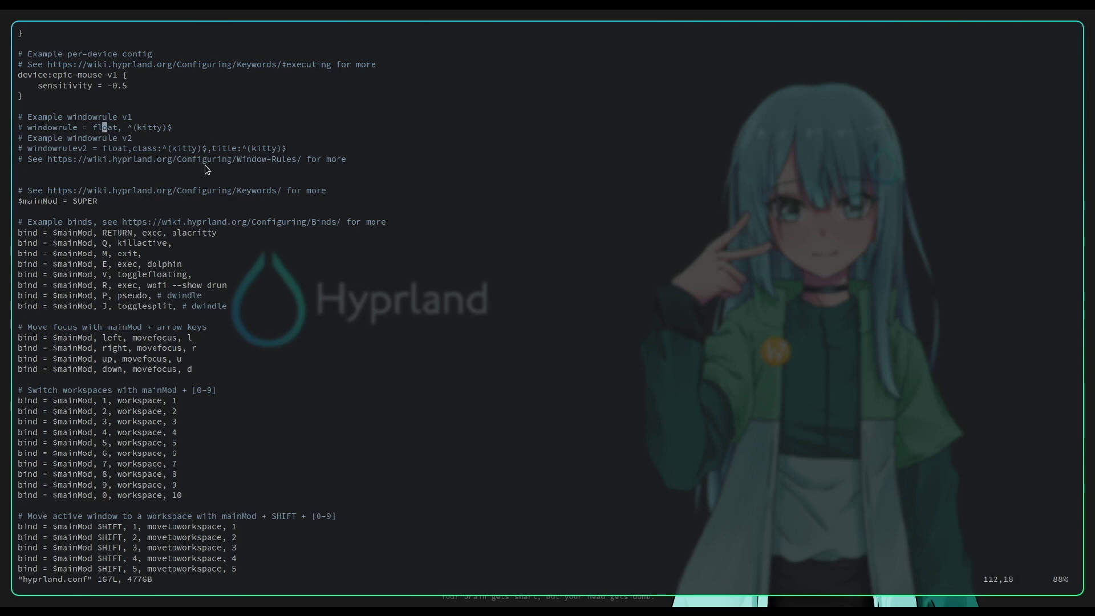
pyautogui.press('Up')
pyautogui.press('Up')
pyautogui.press('Up')
pyautogui.press('Up')
pyautogui.press('Up')
pyautogui.press('Up')
pyautogui.press('Up')
pyautogui.press('Up')
pyautogui.press('Up')
pyautogui.press('Up')
pyautogui.press('Up')
pyautogui.press('Up')
pyautogui.press('Up')
pyautogui.press('Up')
pyautogui.press('Up')
pyautogui.press('Up')
pyautogui.press('Up')
pyautogui.press('Up')
pyautogui.press('Up')
pyautogui.press('Up')
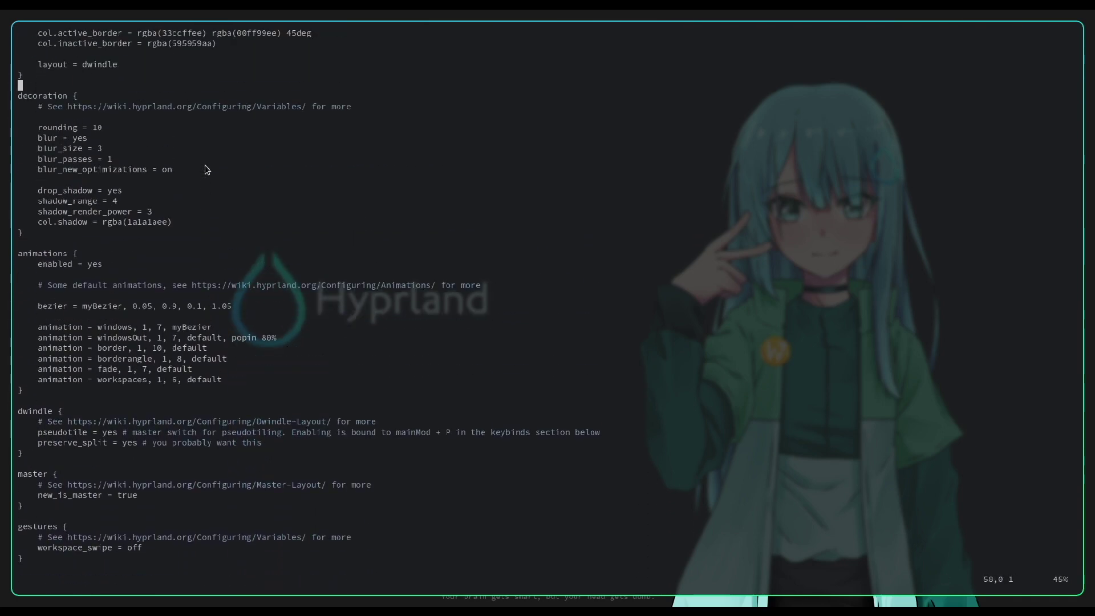
pyautogui.press('Up')
pyautogui.press('Up')
pyautogui.press('Up')
pyautogui.press('Up')
pyautogui.press('Up')
pyautogui.press('Up')
pyautogui.press('Up')
pyautogui.press('Up')
pyautogui.press('Up')
pyautogui.press('Up')
pyautogui.press('Up')
pyautogui.press('Up')
pyautogui.press('Up')
pyautogui.press('Up')
pyautogui.press('Up')
pyautogui.press('Up')
pyautogui.press('Up')
pyautogui.press('Up')
pyautogui.press('Up')
pyautogui.press('Up')
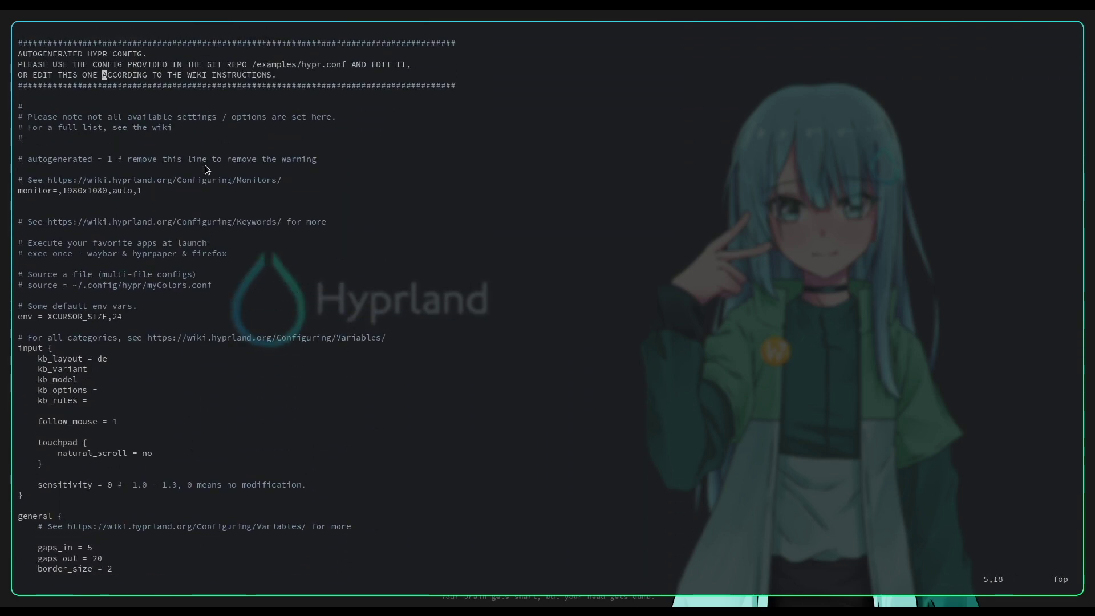
pyautogui.press('Up')
pyautogui.press('Down')
pyautogui.press('Down')
pyautogui.press('Down')
pyautogui.press('Down')
pyautogui.press('Down')
pyautogui.press('Down')
pyautogui.press('Down')
pyautogui.press('Down')
pyautogui.press('Down')
pyautogui.press('Down')
pyautogui.press('Down')
pyautogui.press('Down')
pyautogui.press('Down')
pyautogui.press('Down')
pyautogui.press('Down')
pyautogui.press('Down')
pyautogui.press('Down')
pyautogui.press('Down')
pyautogui.press('Down')
pyautogui.press('Down')
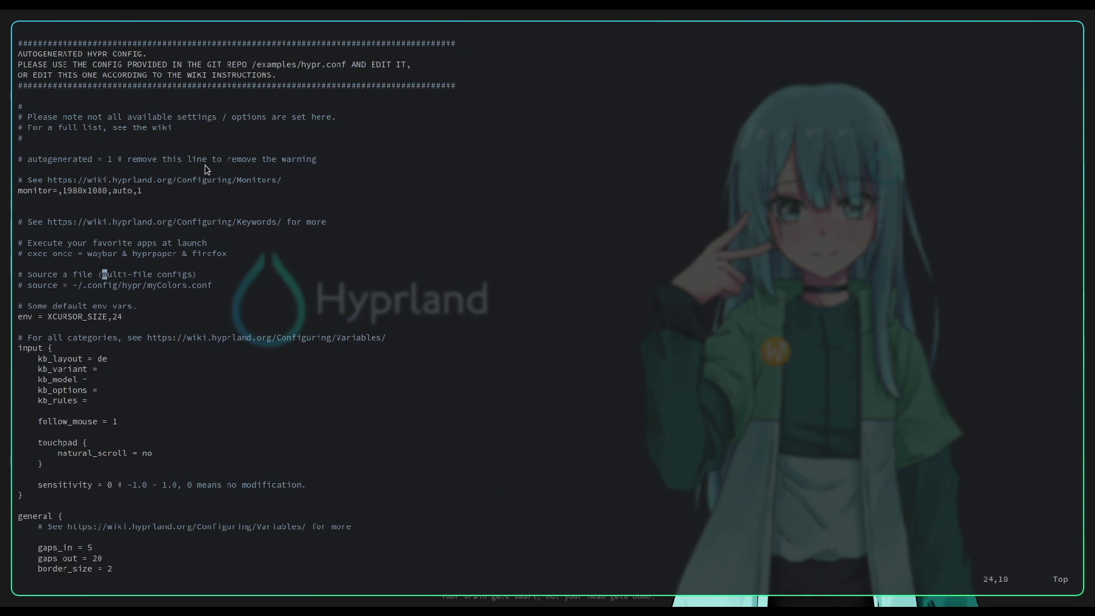
pyautogui.press('Up')
pyautogui.press('Up')
# Step: Uncomment exec-once and remove waybar and firefox, leaving only hyprpaper
pyautogui.press('Home')
pyautogui.press('i')
pyautogui.press('Delete')
pyautogui.press('Delete')
pyautogui.press('Right')
pyautogui.press('Right')
pyautogui.press('Right')
pyautogui.press('Right')
pyautogui.press('Right')
pyautogui.press('Right')
pyautogui.press('Right')
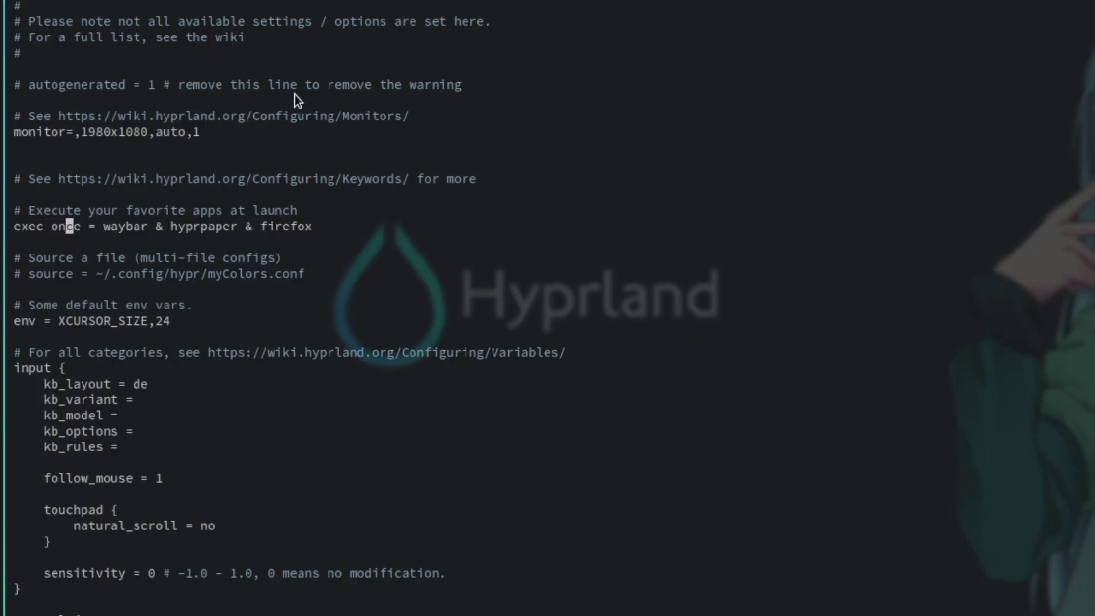
pyautogui.press('Right')
pyautogui.press('Right')
pyautogui.press('Right')
pyautogui.press('Right')
pyautogui.press('Right')
pyautogui.press('Delete')
pyautogui.press('Delete')
pyautogui.press('Delete')
pyautogui.press('Delete')
pyautogui.press('Delete')
pyautogui.press('Delete')
pyautogui.press('Delete')
pyautogui.press('Delete')
pyautogui.press('Delete')
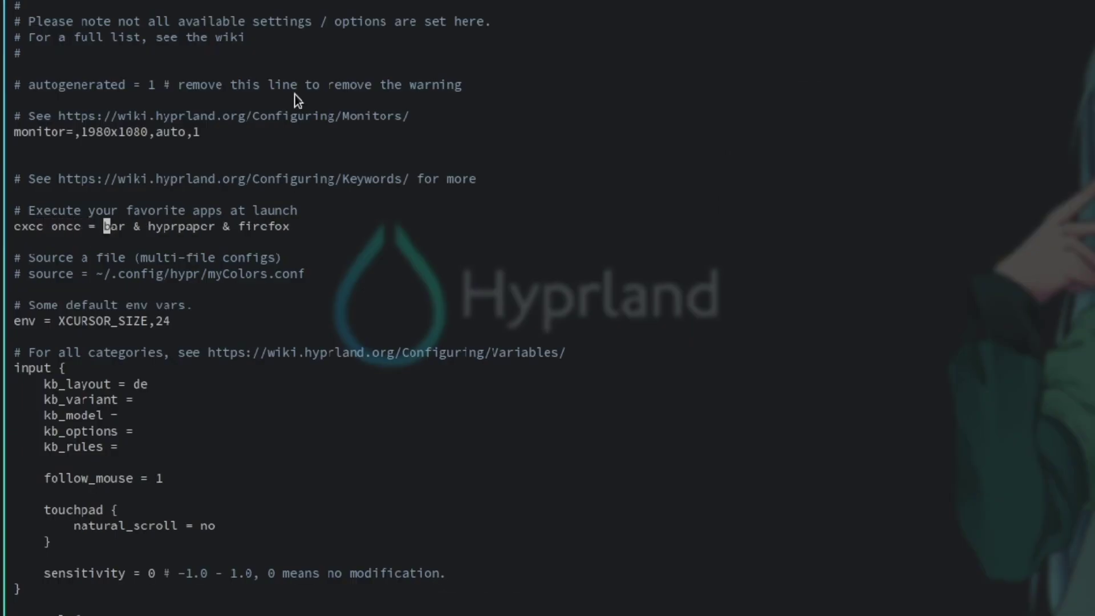
pyautogui.press('End')
pyautogui.press('BackSpace')
pyautogui.press('BackSpace')
pyautogui.press('BackSpace')
pyautogui.press('BackSpace')
pyautogui.press('BackSpace')
pyautogui.press('BackSpace')
pyautogui.press('BackSpace')
pyautogui.press('BackSpace')
pyautogui.press('BackSpace')
pyautogui.press('BackSpace')
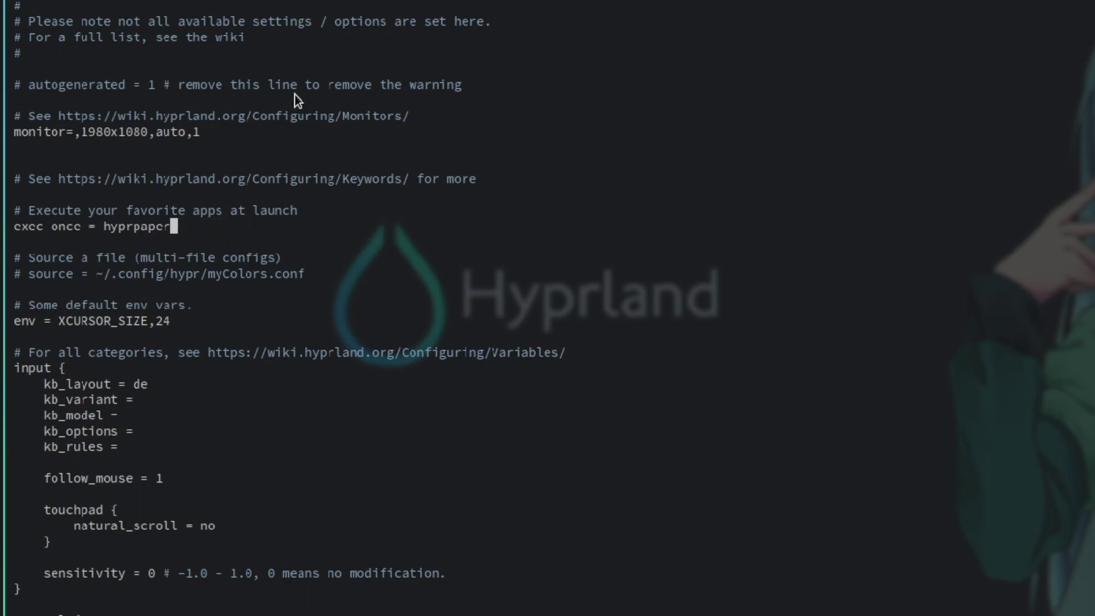
# Step: Check the lines around the edited exec-once line and enter :wq
pyautogui.press('Down')
pyautogui.press('Down')
pyautogui.press('Up')
pyautogui.press('Up')
pyautogui.press('Down')
pyautogui.press('Up')
pyautogui.press('Down')
pyautogui.press('Down')
pyautogui.press('Down')
pyautogui.press('Down')
pyautogui.press('Down')
pyautogui.press('Down')
pyautogui.press('Down')
pyautogui.press('Down')
pyautogui.press('Down')
pyautogui.press('Down')
pyautogui.press('Down')
pyautogui.press('Down')
pyautogui.press('Down')
pyautogui.press('Down')
pyautogui.press('Down')
pyautogui.press('Down')
pyautogui.press('Down')
pyautogui.press('Down')
pyautogui.press('Down')
pyautogui.press('Down')
pyautogui.press('Up')
pyautogui.press('Up')
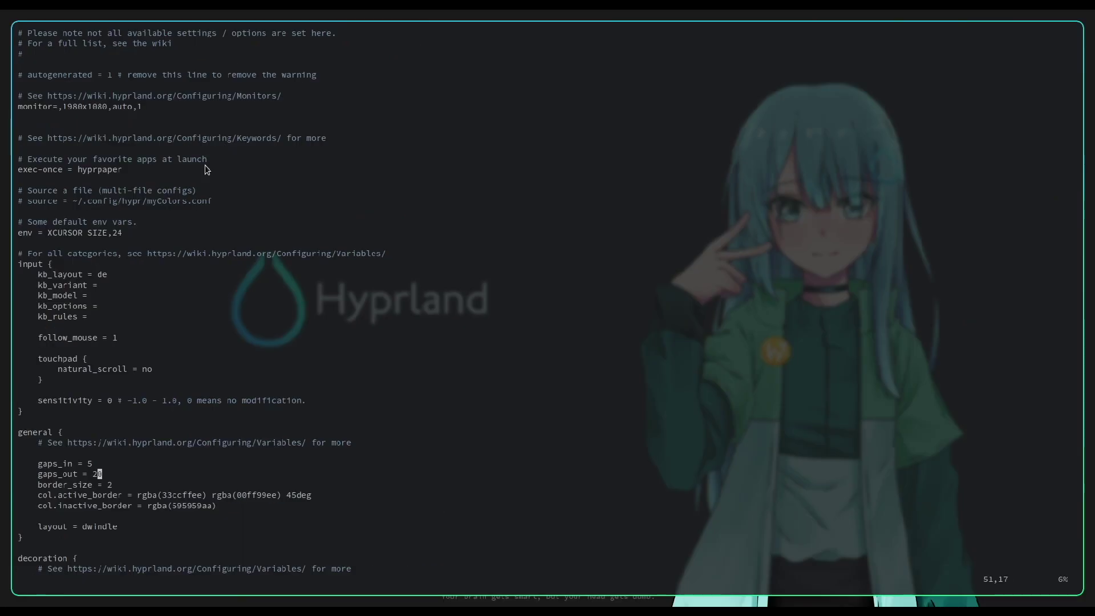
pyautogui.write(':wq')
pyautogui.press('Return')
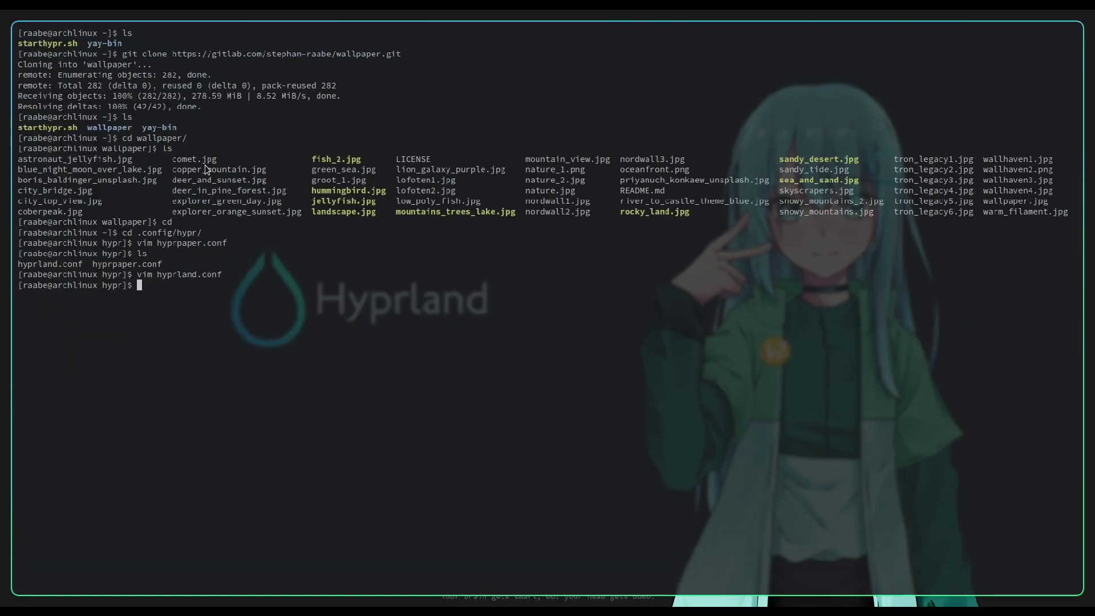
pyautogui.press('super+m')
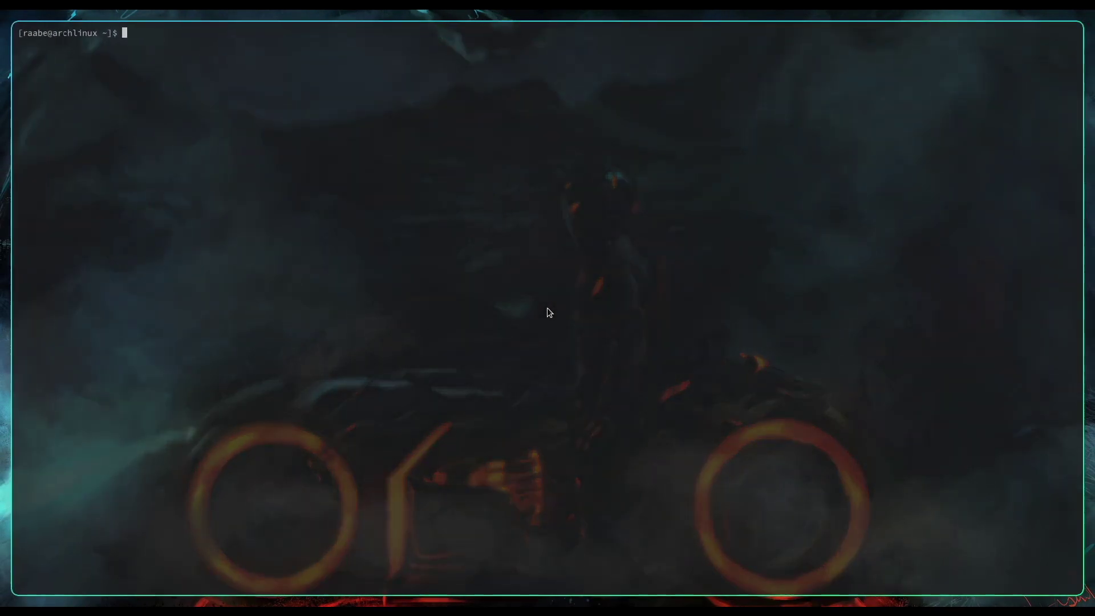
pyautogui.press('super+q')
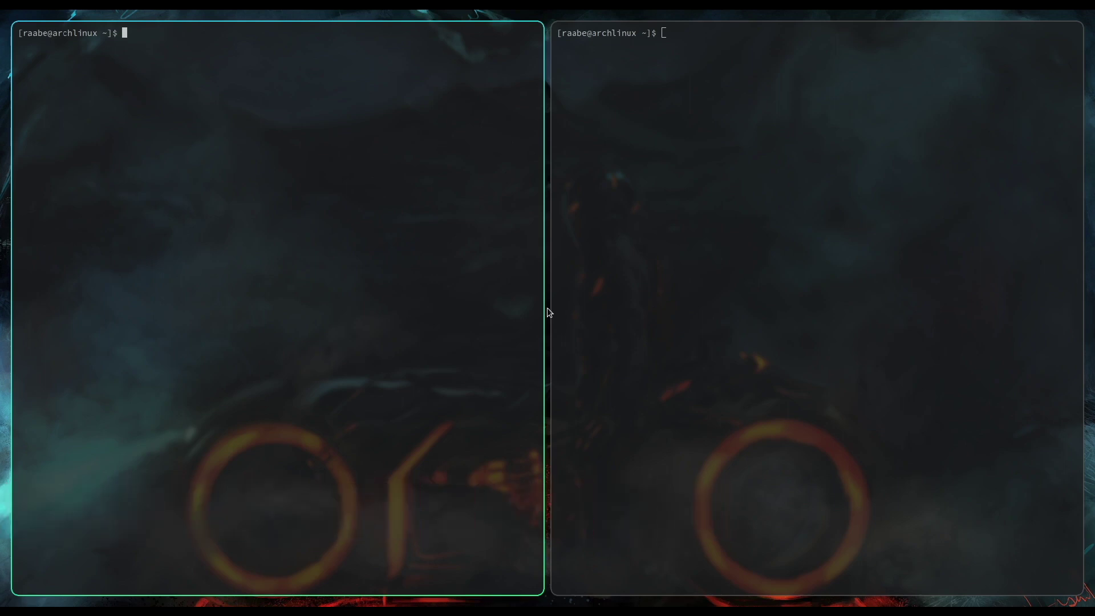
# Step: Install Waybar with yay -S waybar
pyautogui.write('yay ')
pyautogui.write('-S ')
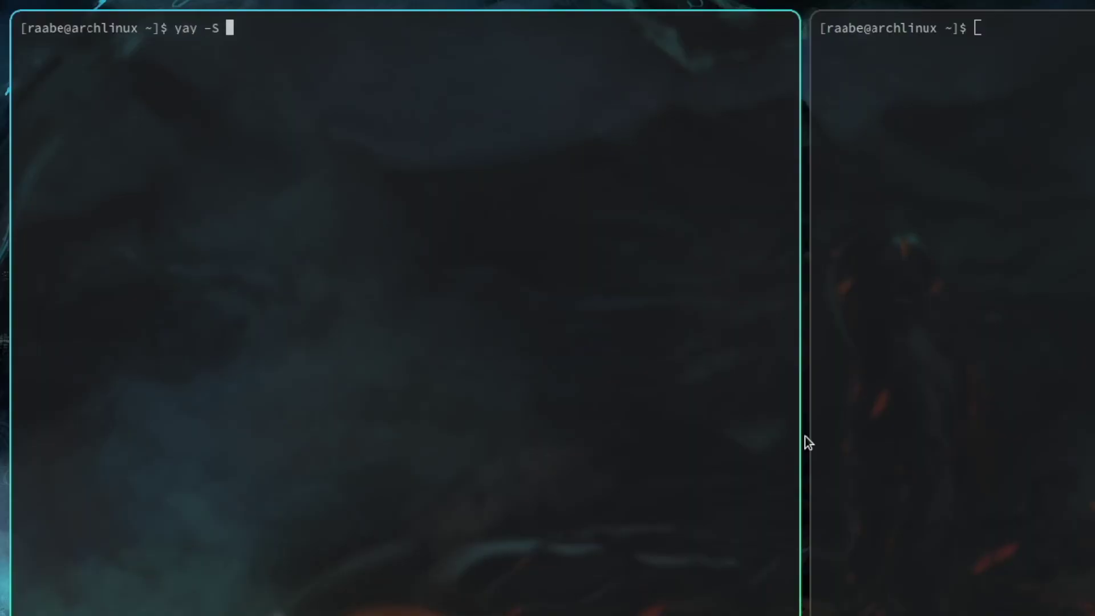
pyautogui.write('waybar')
pyautogui.press('Return')
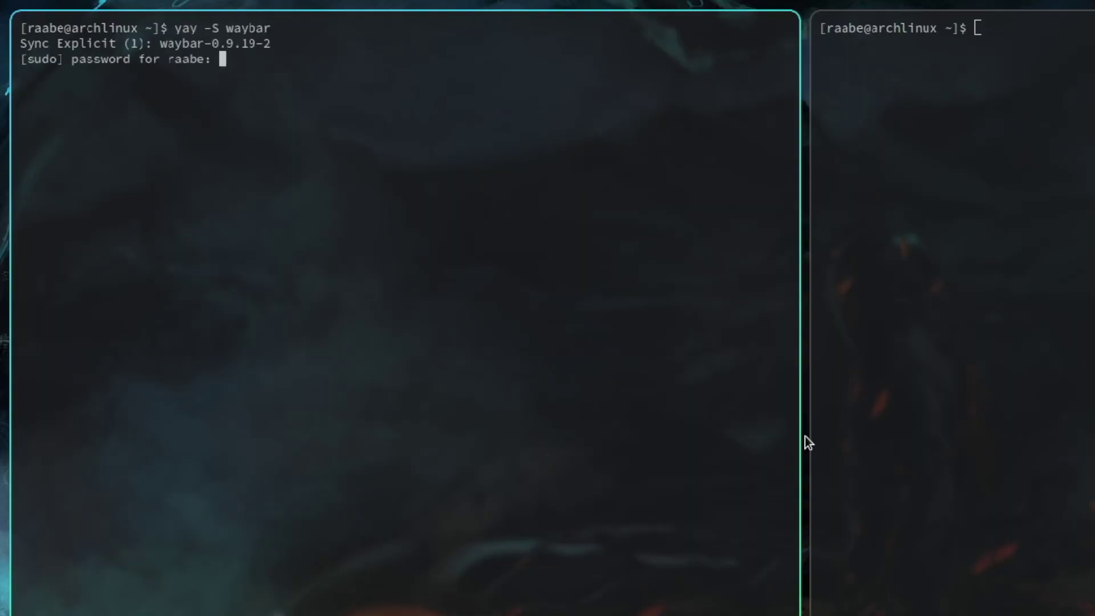
pyautogui.press('Return')
pyautogui.press('Return')
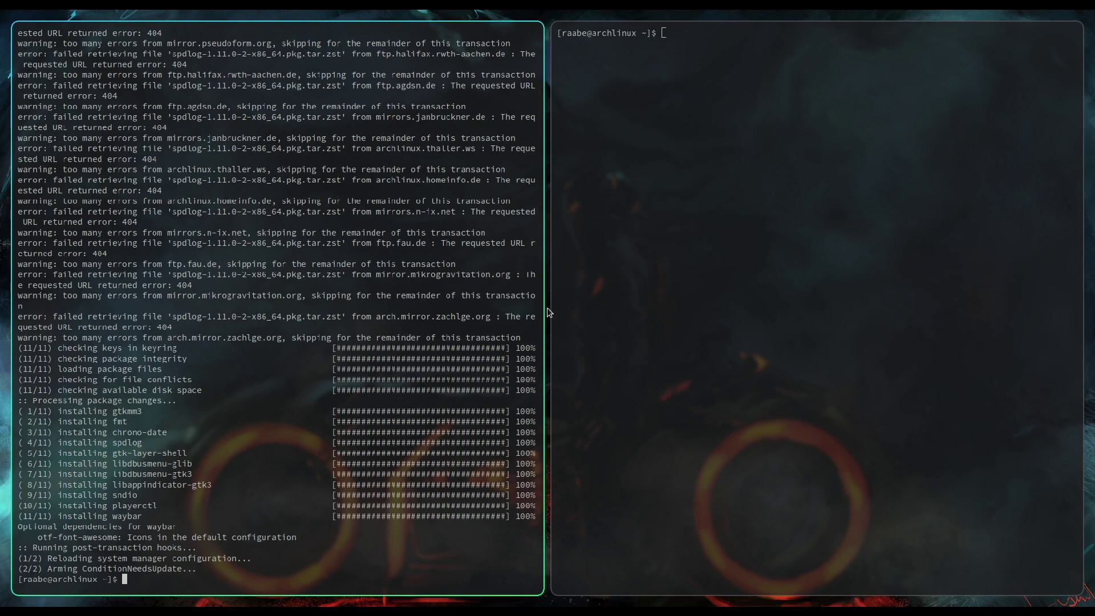
# Step: Create a waybar folder inside ~/.config
pyautogui.write('cd .config/')
pyautogui.press('Return')
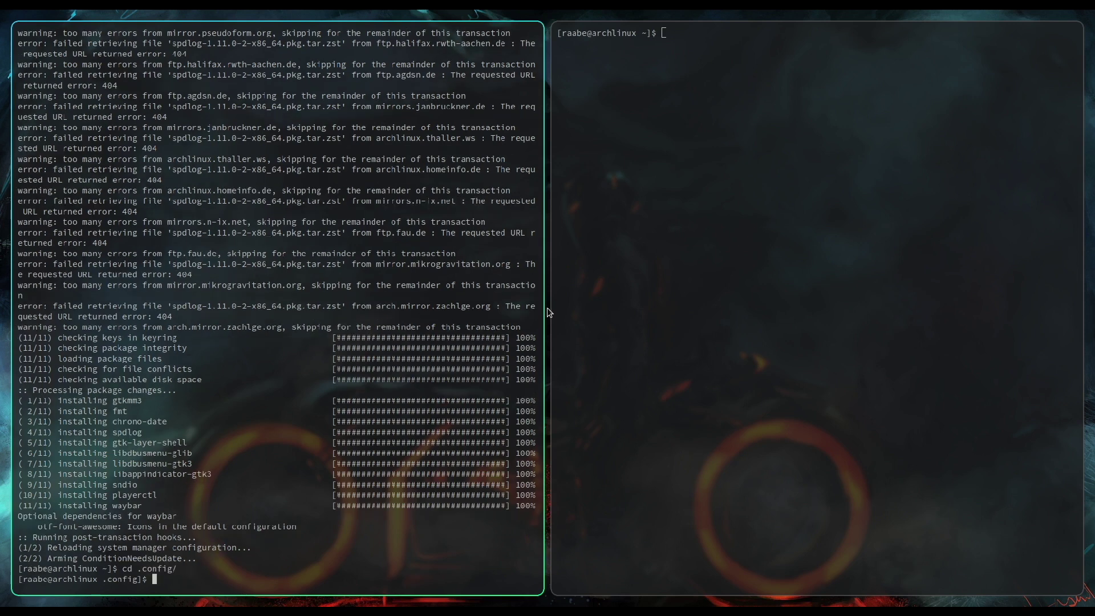
pyautogui.write('mkdir waybar')
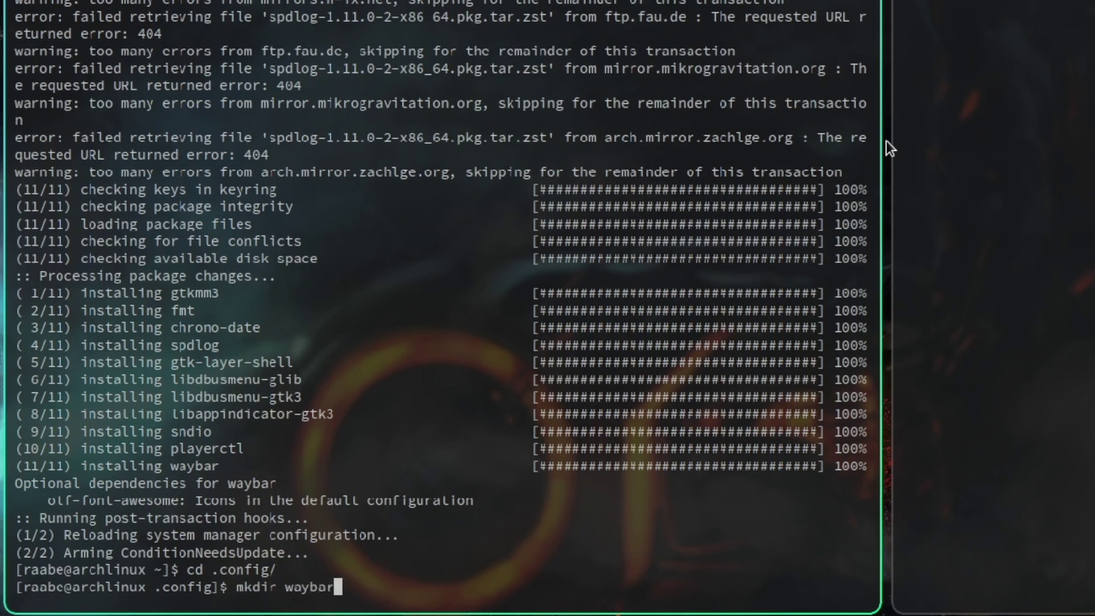
pyautogui.press('Return')
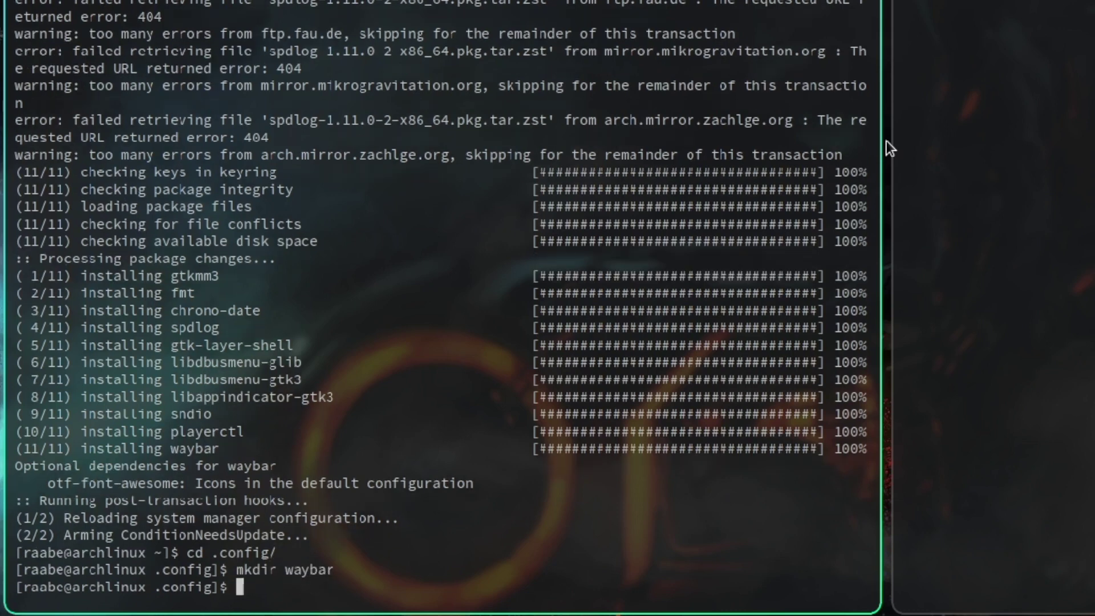
pyautogui.write('ls')
pyautogui.press('Return')
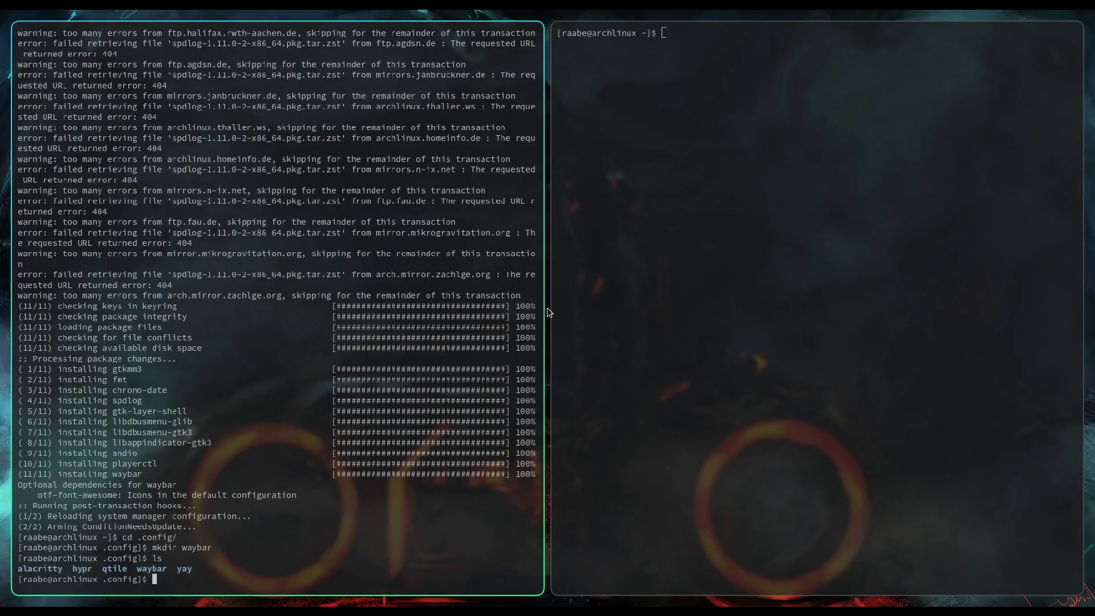
# Step: Copy /etc/xdg/waybar/config into ~/.config/waybar and list the folder's contents
pyautogui.write('cp ')
pyautogui.write('/etc/')
pyautogui.write('xdg/')
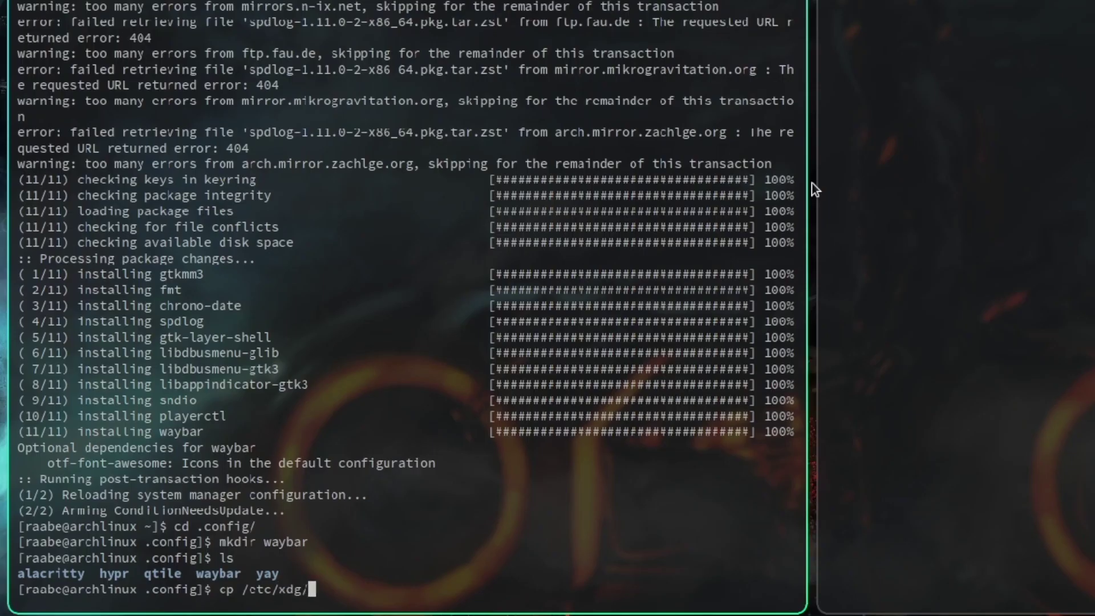
pyautogui.write('waybar/config ')
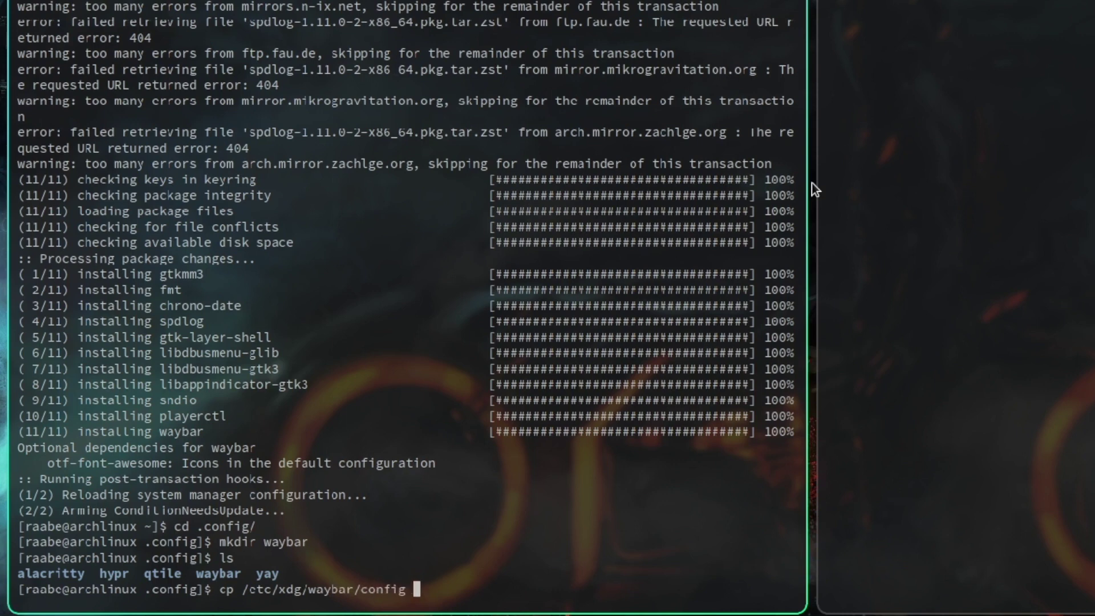
pyautogui.write('-')
pyautogui.write('/.config/')
pyautogui.write('waybar')
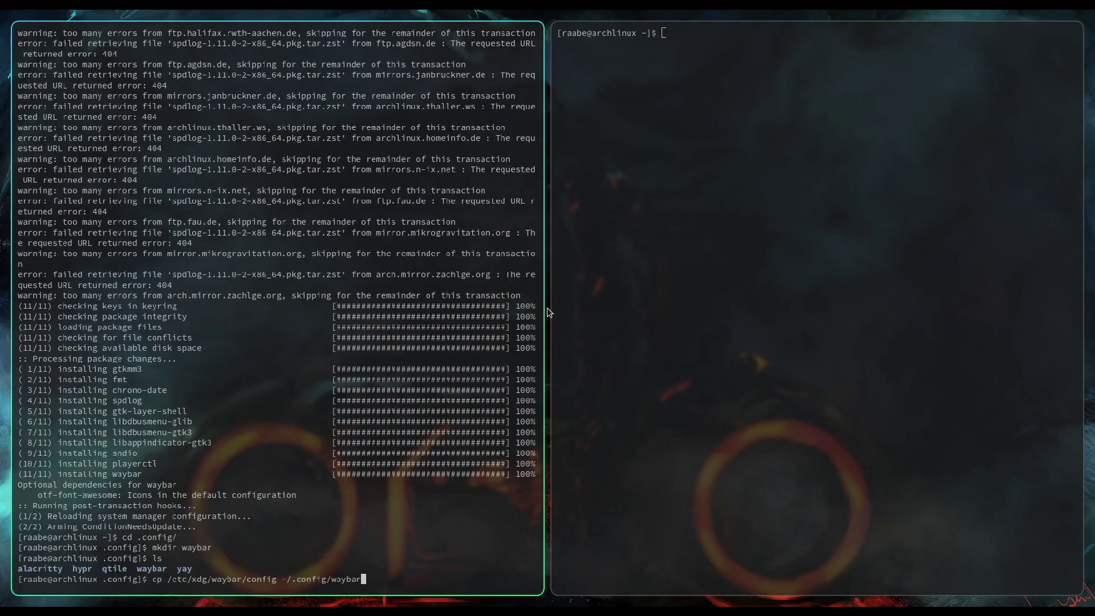
pyautogui.press('Return')
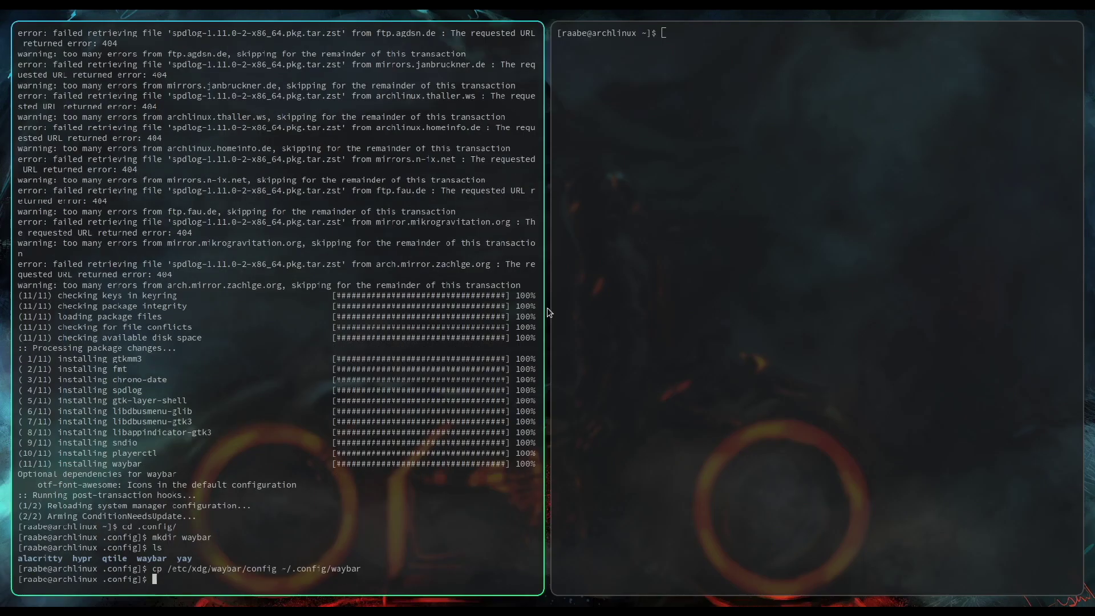
pyautogui.write('cd waybar/')
pyautogui.press('Return')
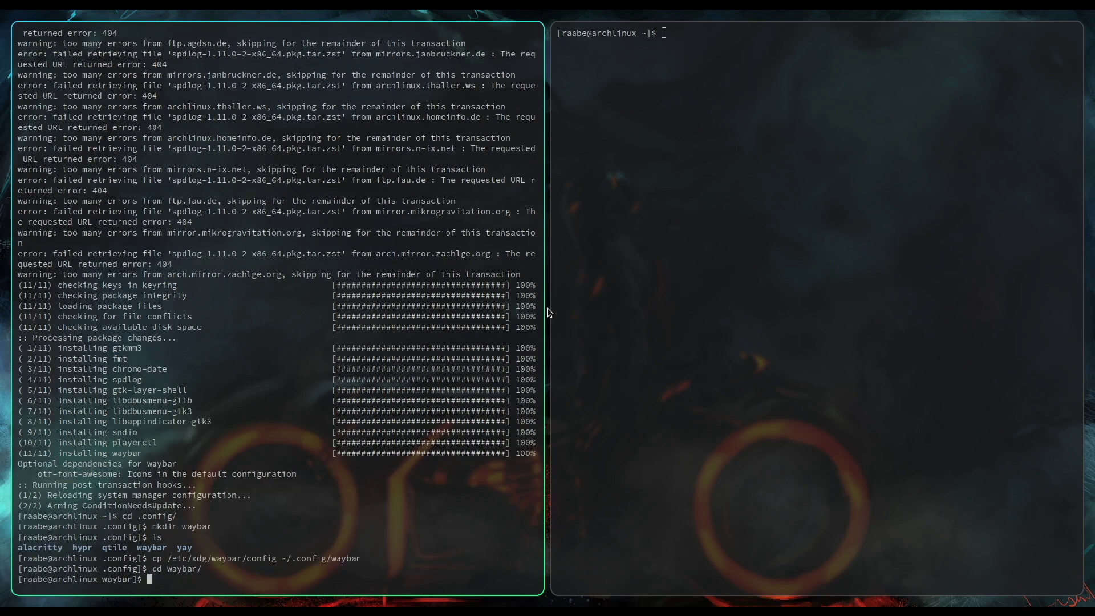
pyautogui.write('ls')
pyautogui.press('Return')
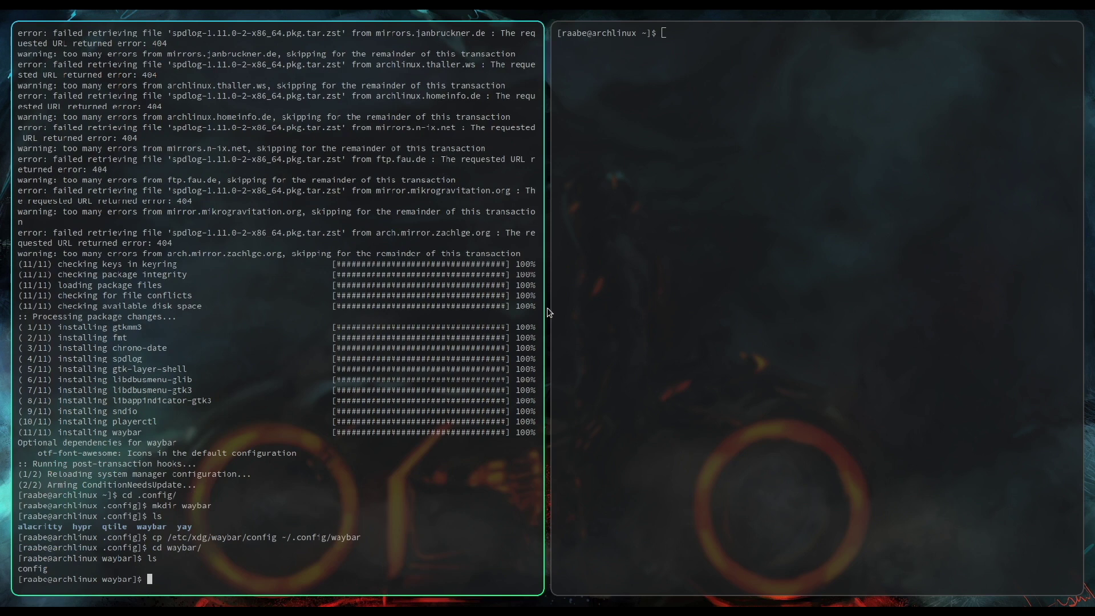
# Step: Open the Waybar config in Vim and uncomment "layer": "top"
pyautogui.write('vim ')
pyautogui.write('c')
pyautogui.press('Tab')
pyautogui.press('Return')
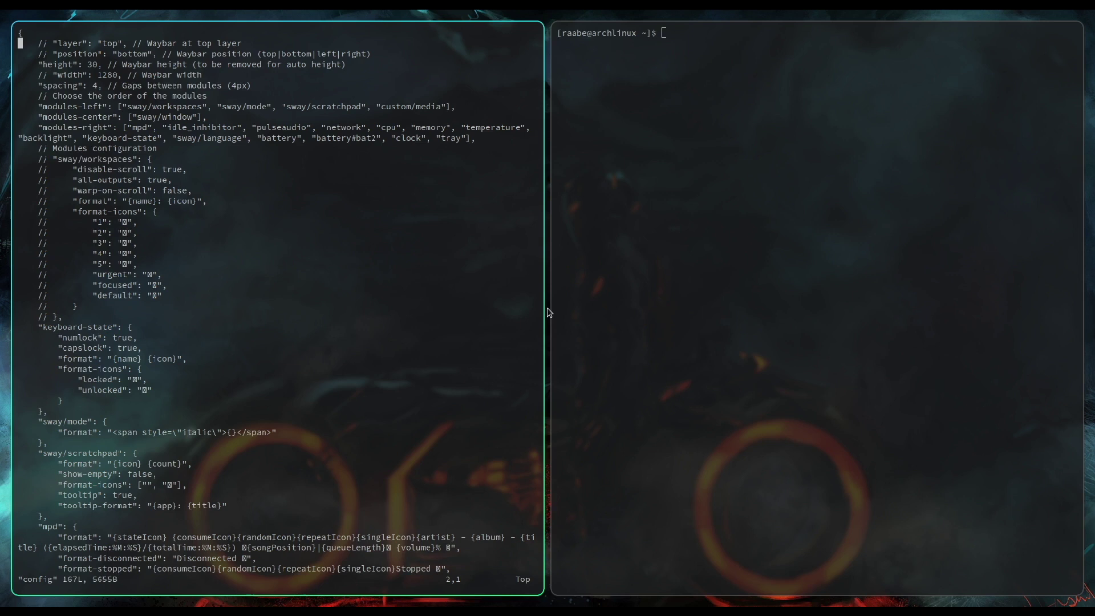
pyautogui.press('l')
pyautogui.press('l')
pyautogui.press('l')
pyautogui.press('l')
pyautogui.press('i')
pyautogui.press('Delete')
pyautogui.press('Delete')
pyautogui.press('Delete')
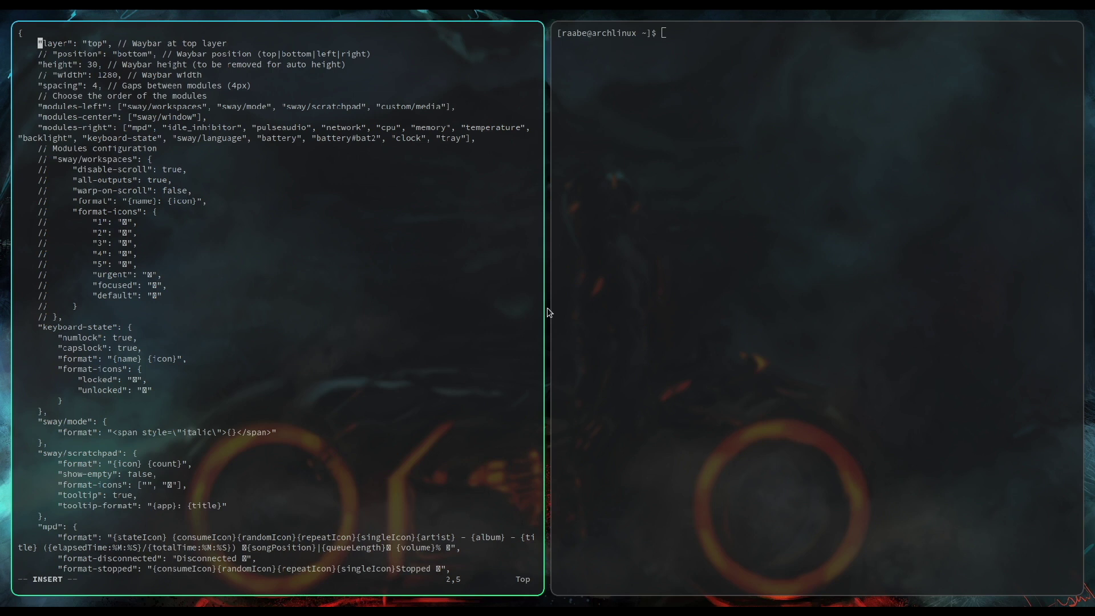
# Step: Change the sway/workspaces module to wlr/workspaces
pyautogui.press('Down')
pyautogui.press('Down')
pyautogui.press('Down')
pyautogui.press('Down')
pyautogui.press('Down')
pyautogui.press('Down')
pyautogui.press('Right')
pyautogui.press('Right')
pyautogui.press('Right')
pyautogui.press('Right')
pyautogui.press('Right')
pyautogui.press('Right')
pyautogui.press('Right')
pyautogui.press('Right')
pyautogui.press('Right')
pyautogui.press('Right')
pyautogui.press('Right')
pyautogui.press('Right')
pyautogui.press('Right')
pyautogui.press('Right')
pyautogui.press('Right')
pyautogui.press('Right')
pyautogui.press('Right')
pyautogui.press('Right')
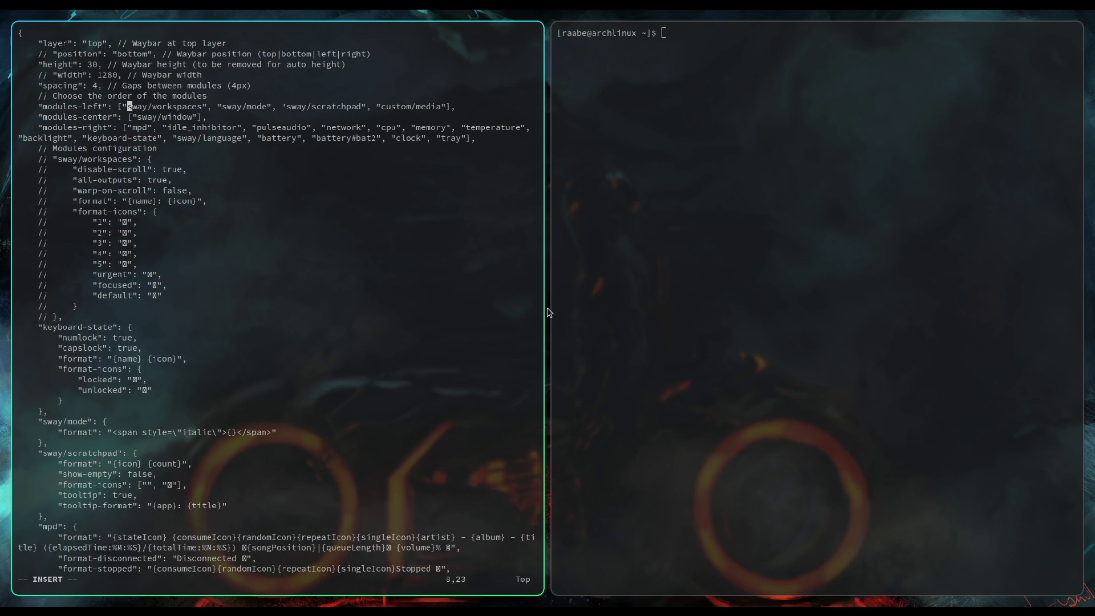
pyautogui.press('Delete')
pyautogui.press('Delete')
pyautogui.press('Delete')
pyautogui.press('Delete')
pyautogui.write('wlr')
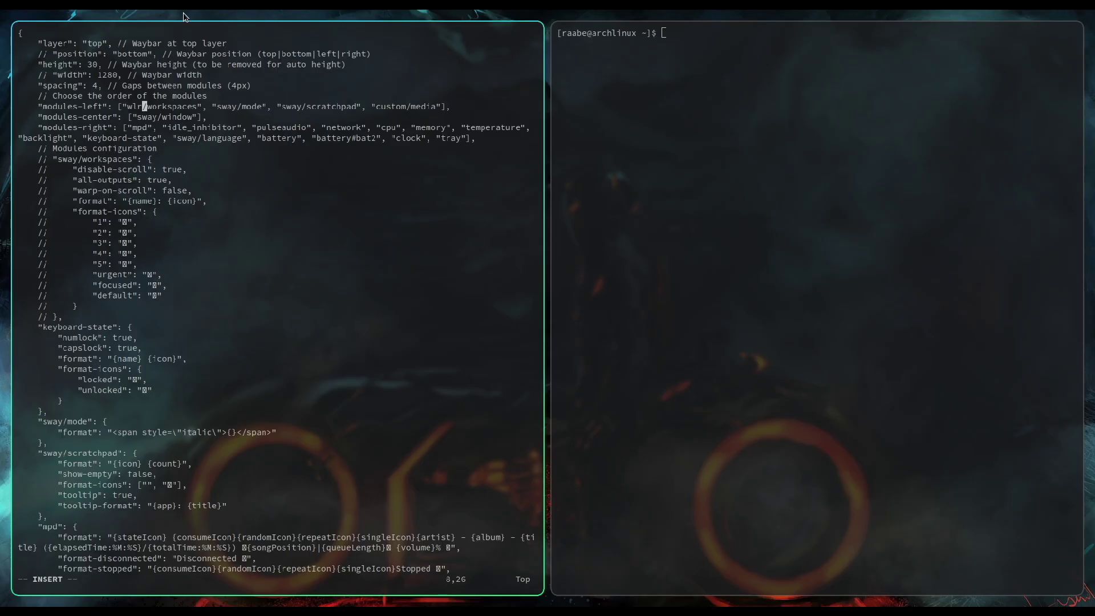
# Step: Comment out modules-center with // and save the config with :wq
pyautogui.press('Down')
pyautogui.press('Left')
pyautogui.press('Left')
pyautogui.press('Left')
pyautogui.press('Left')
pyautogui.press('Left')
pyautogui.press('Left')
pyautogui.press('Left')
pyautogui.press('Left')
pyautogui.press('Left')
pyautogui.press('Left')
pyautogui.press('Left')
pyautogui.press('Left')
pyautogui.press('Left')
pyautogui.press('Left')
pyautogui.press('Left')
pyautogui.press('Left')
pyautogui.press('Left')
pyautogui.press('Left')
pyautogui.press('Left')
pyautogui.press('Left')
pyautogui.write('//')
pyautogui.press('Down')
pyautogui.press('Down')
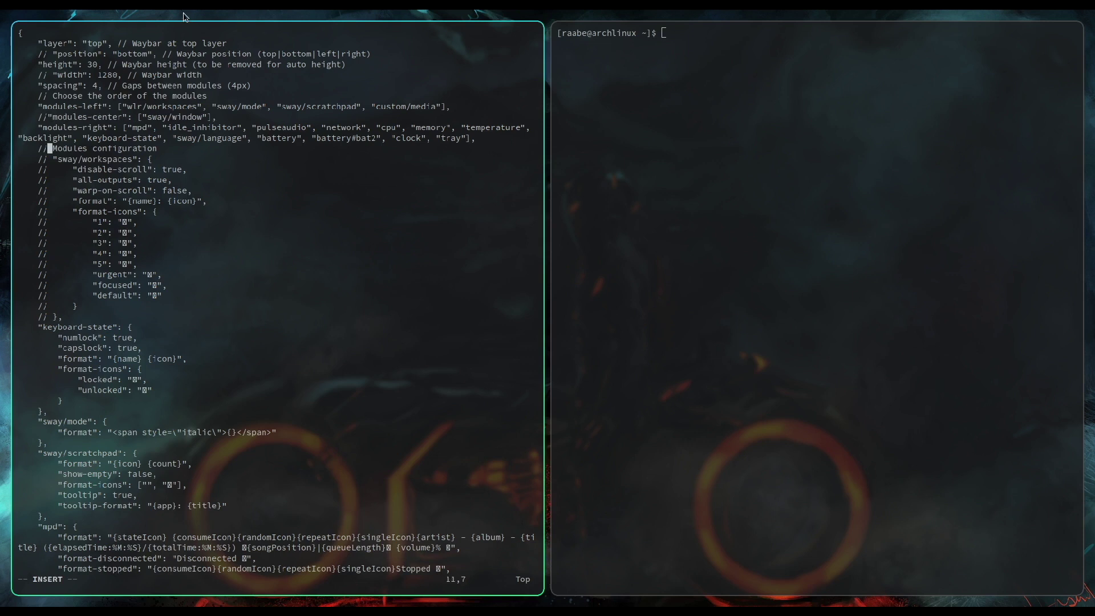
pyautogui.press('Up')
pyautogui.press('Up')
pyautogui.press('Down')
pyautogui.press('Escape')
pyautogui.write(':wq')
pyautogui.press('Return')
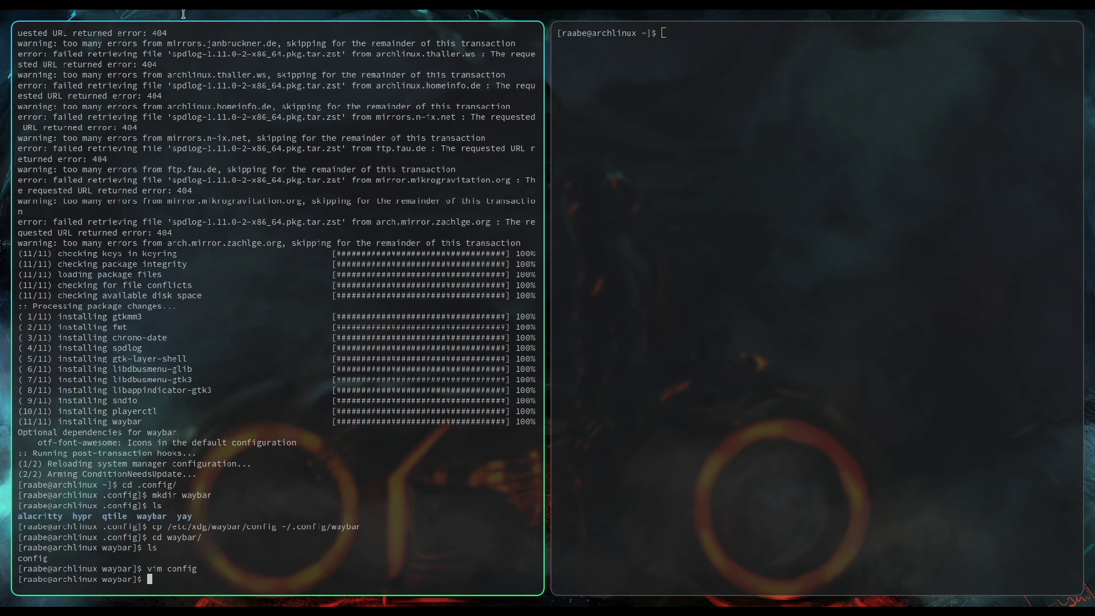
# Step: Clear the terminal and install ttf-font-awesome with yay, fixing typos
pyautogui.write('clear')
pyautogui.press('Return')
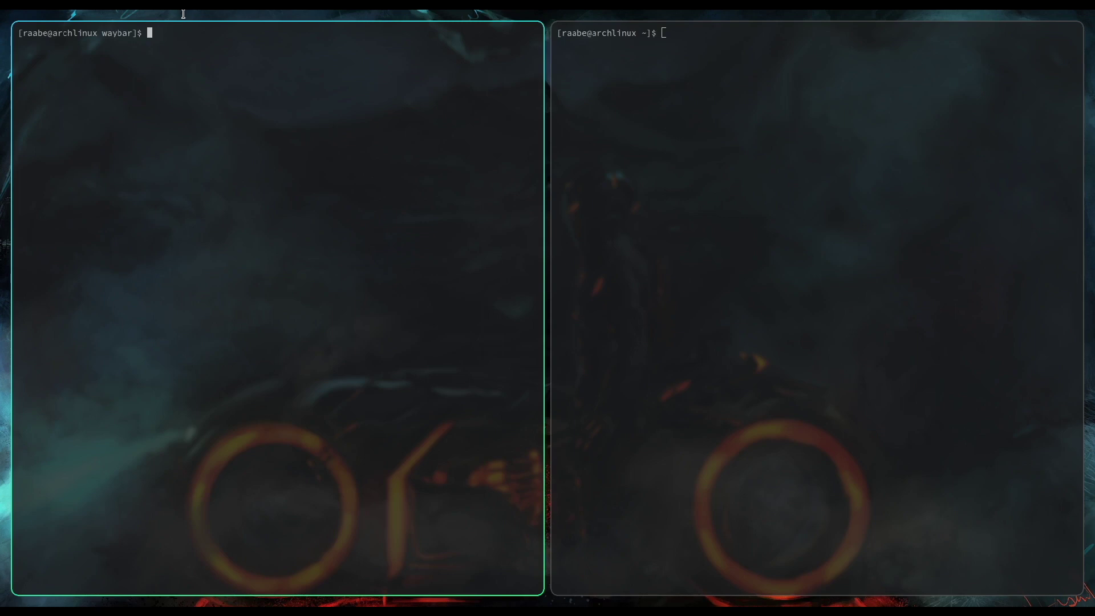
pyautogui.write('yay -S ')
pyautogui.write('ttf')
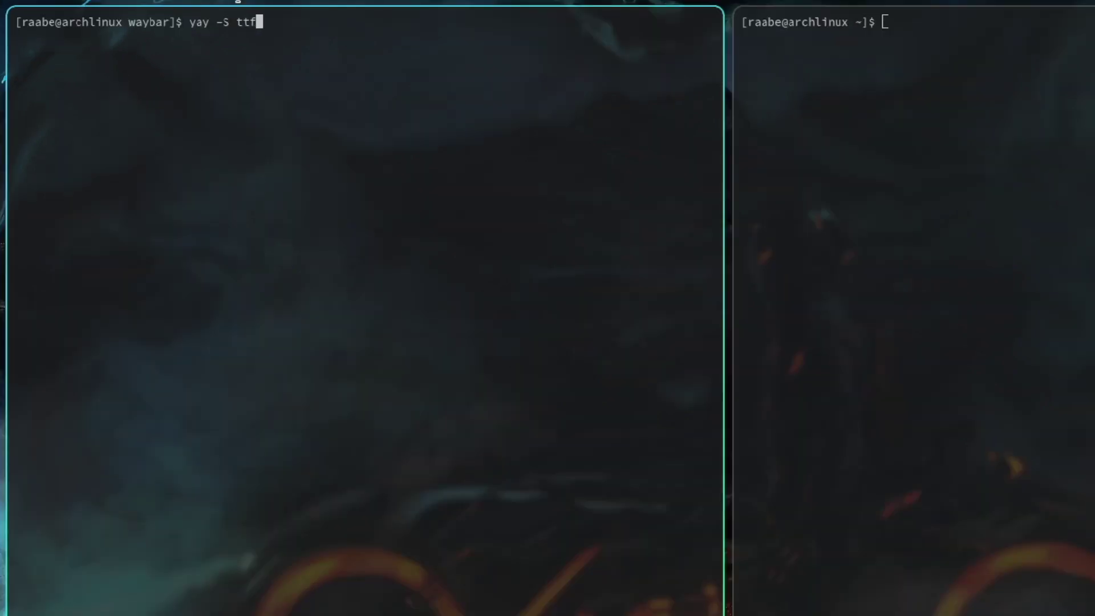
pyautogui.write('-font-aweas')
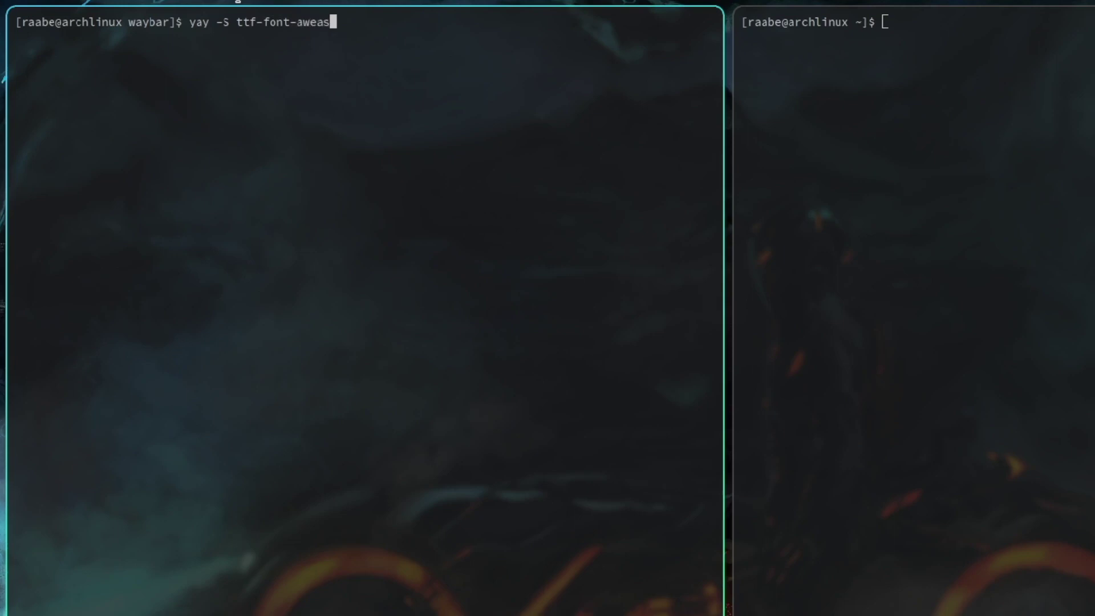
pyautogui.press('BackSpace')
pyautogui.press('BackSpace')
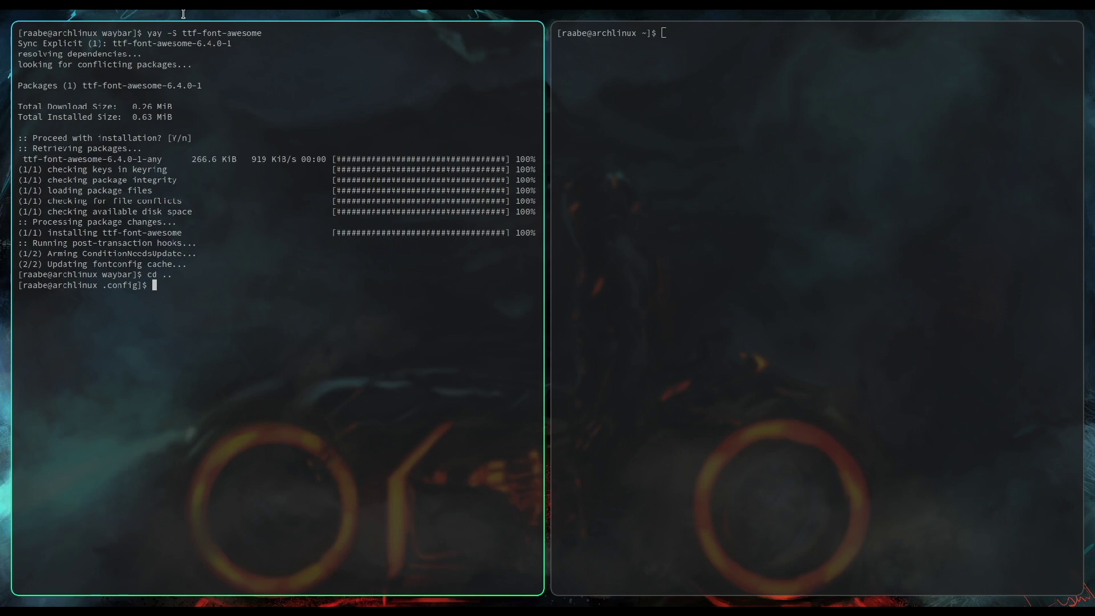
pyautogui.write('wa')
pyautogui.write('ba')
pyautogui.press('BackSpace')
pyautogui.press('BackSpace')
# Step: Launch Waybar and open a second terminal on workspace 2
pyautogui.write('ybar')
pyautogui.press('Return')
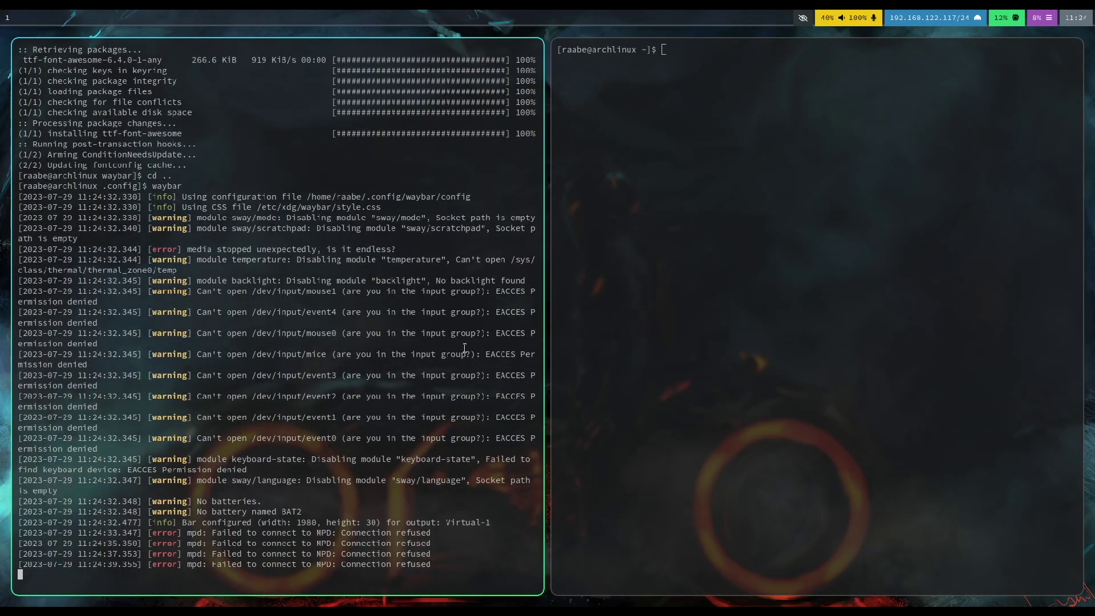
pyautogui.press('super+2')
pyautogui.press('super+Return')
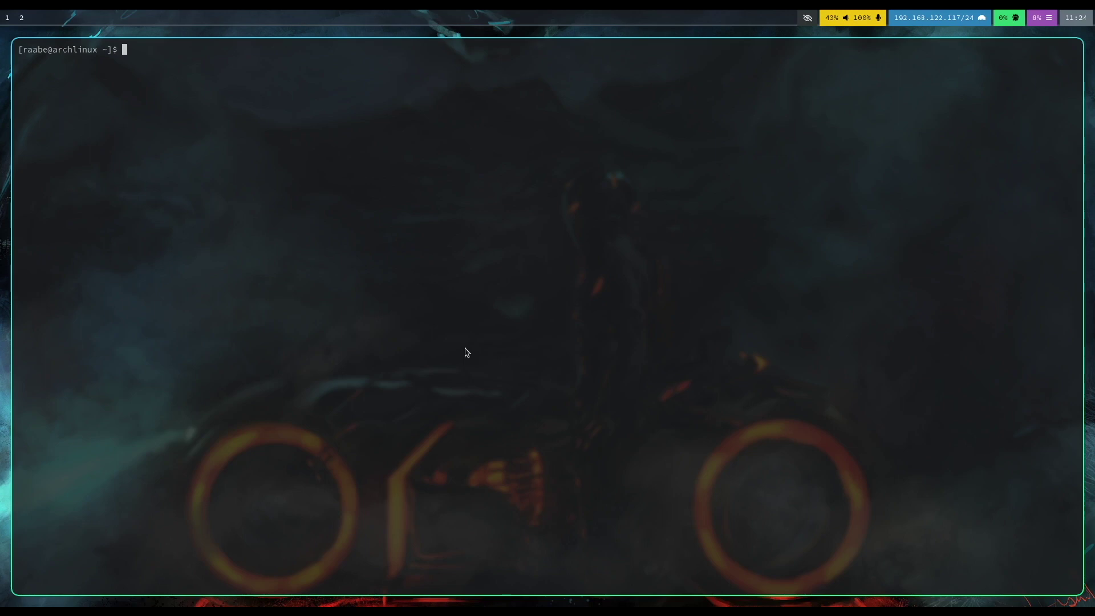
# Step: Return to workspace 1 and stop Waybar with Ctrl+C
pyautogui.press('super+1')
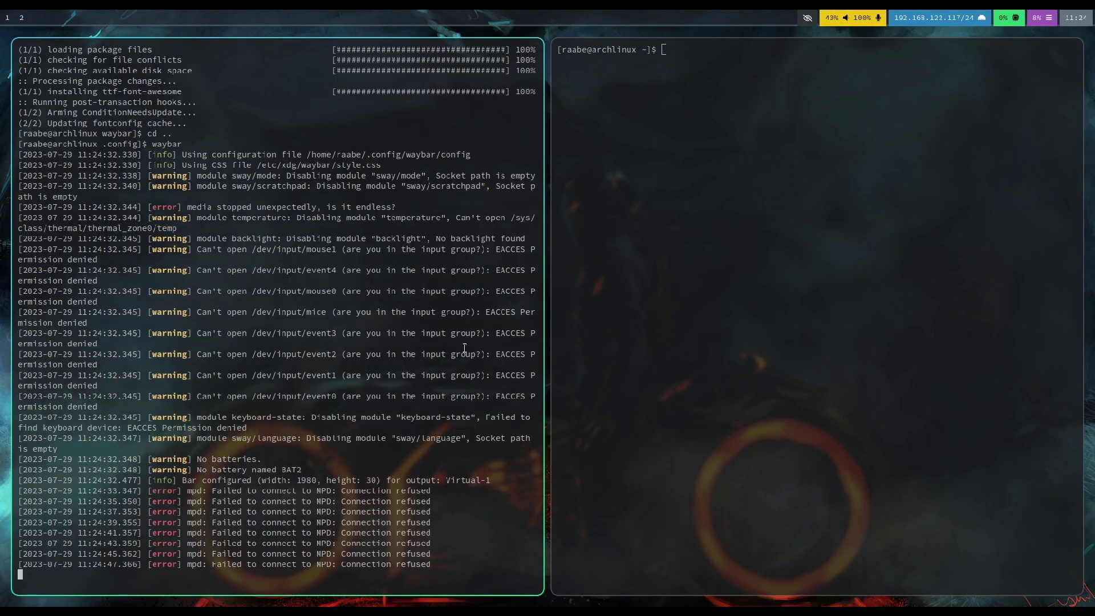
pyautogui.press('super+2')
pyautogui.press('super+1')
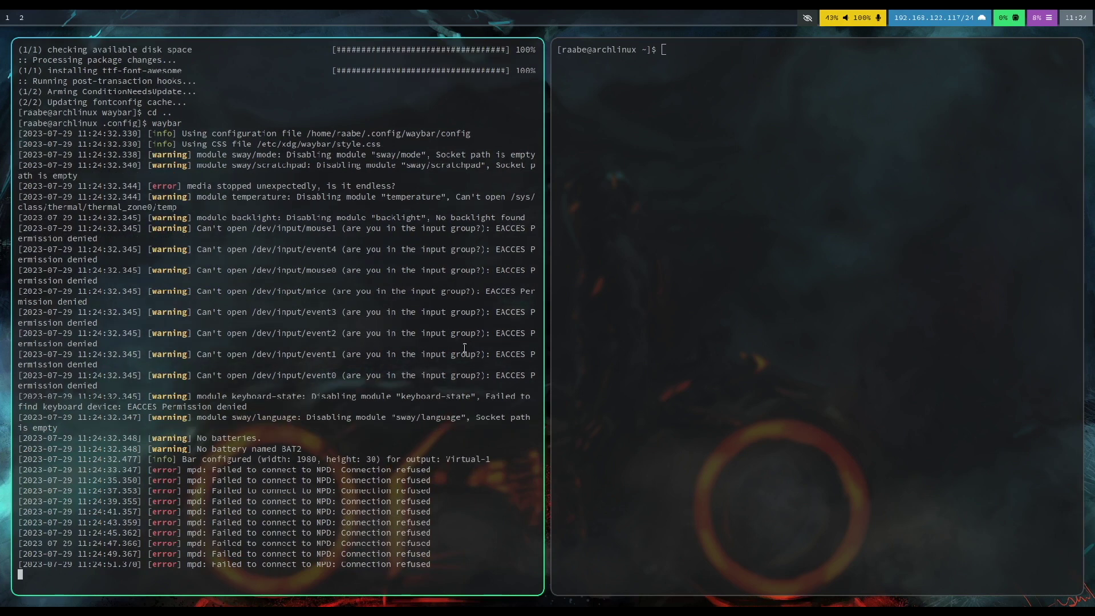
pyautogui.hotkey('ctrl', 'c')
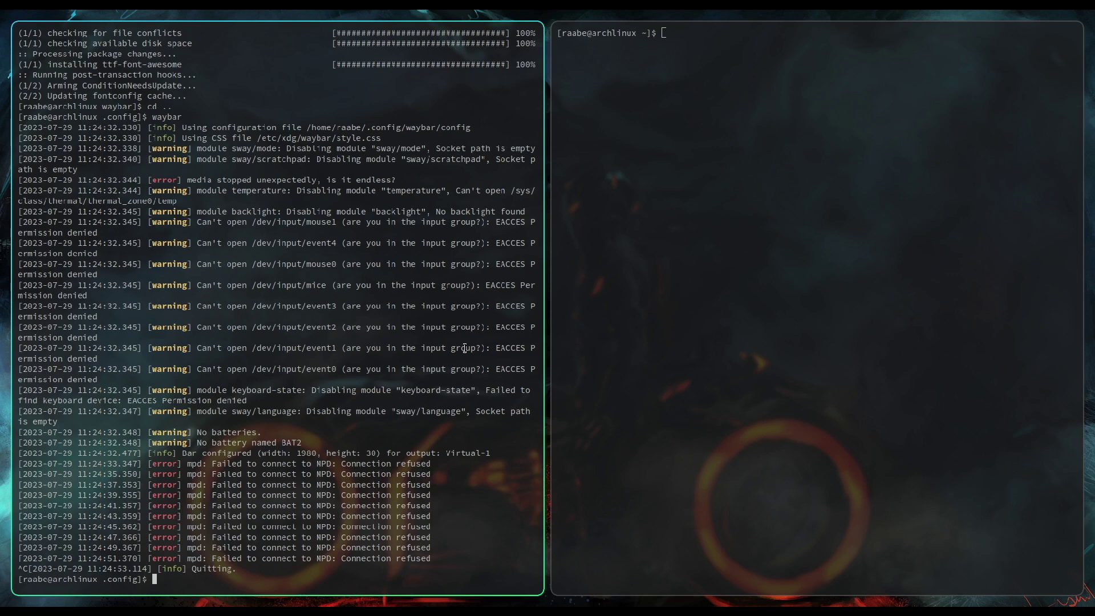
# Step: Open hypr/hyprland.conf in vim from the home directory
pyautogui.write('cd hypr/')
pyautogui.press('Return')
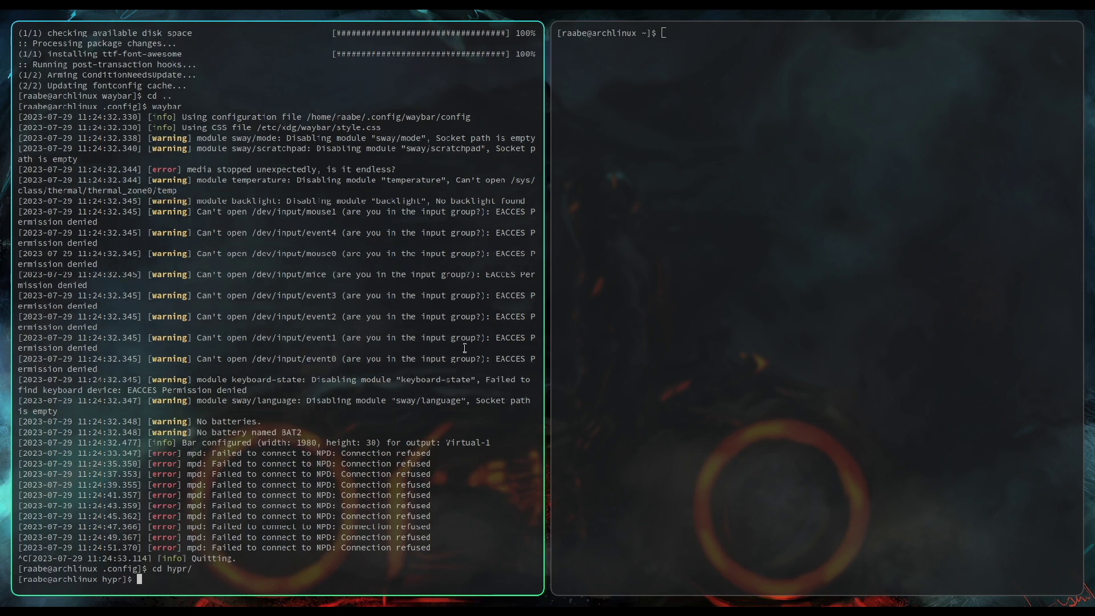
pyautogui.write('vim hypr')
pyautogui.press('Tab')
pyautogui.press('Return')
pyautogui.press('k')
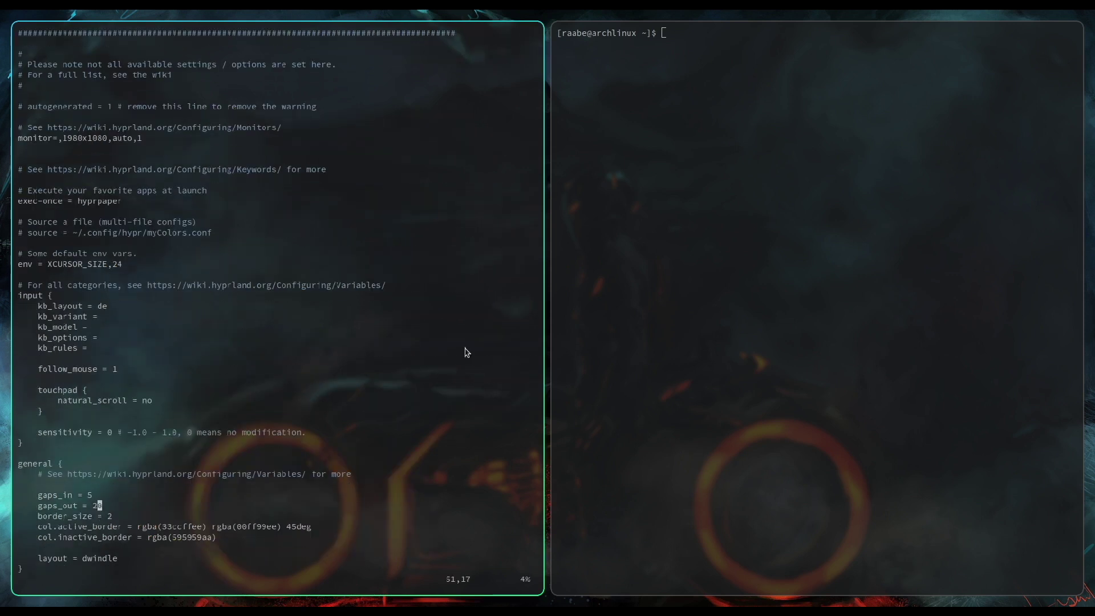
pyautogui.press('k')
pyautogui.press('k')
pyautogui.press('k')
pyautogui.press('k')
pyautogui.press('k')
pyautogui.press('k')
pyautogui.press('k')
pyautogui.press('k')
pyautogui.press('k')
pyautogui.press('k')
pyautogui.press('k')
pyautogui.press('k')
pyautogui.press('k')
pyautogui.press('k')
pyautogui.press('k')
pyautogui.press('k')
pyautogui.press('k')
pyautogui.press('k')
pyautogui.press('k')
pyautogui.press('k')
pyautogui.press('k')
pyautogui.press('k')
pyautogui.press('k')
pyautogui.press('k')
pyautogui.press('k')
pyautogui.press('k')
pyautogui.press('k')
pyautogui.press('k')
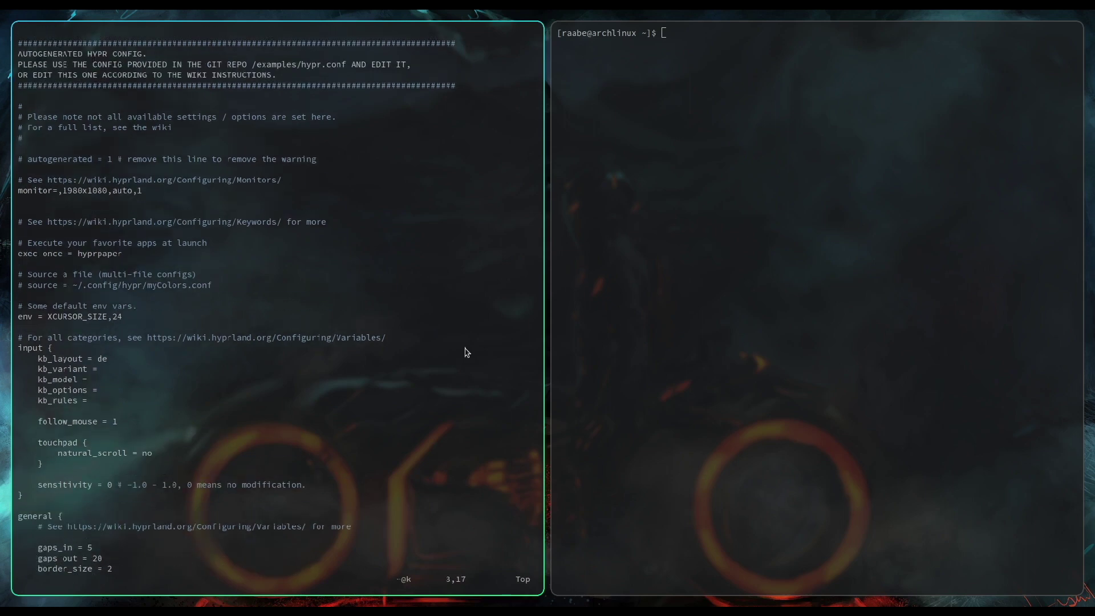
pyautogui.press('j')
pyautogui.press('j')
pyautogui.press('j')
# Step: Insert 'waybar & ' before hyprpaper on the exec-once line, save with :wq, and exit Hyprland
pyautogui.press('j')
pyautogui.press('j')
pyautogui.press('8')
pyautogui.press('j')
pyautogui.press('5')
pyautogui.press('j')
pyautogui.press('j')
pyautogui.press('h')
pyautogui.press('h')
pyautogui.press('h')
pyautogui.press('h')
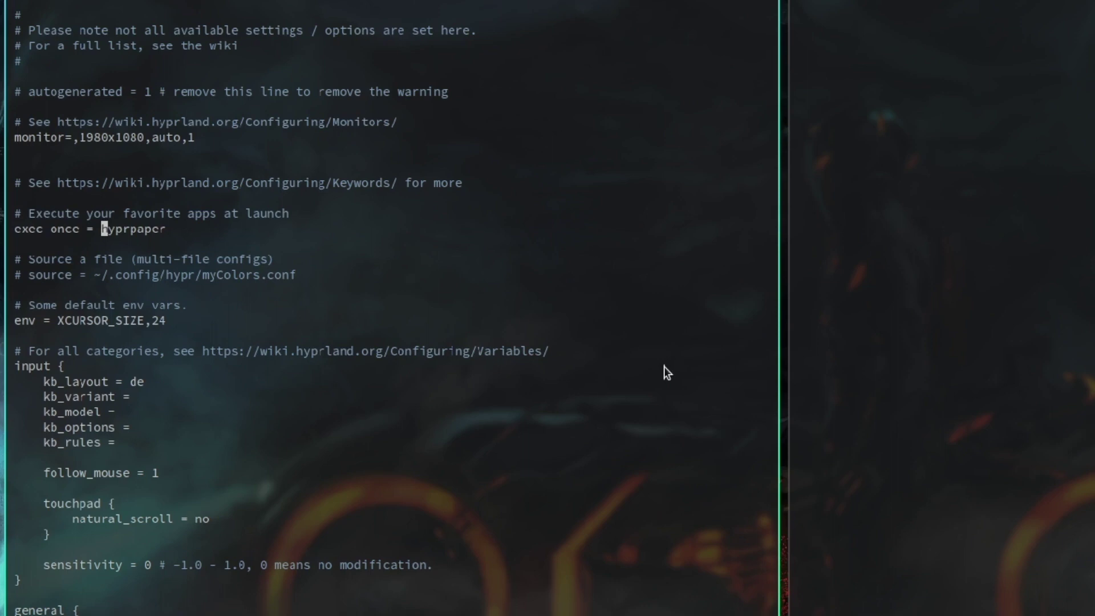
pyautogui.write('iwaybar ')
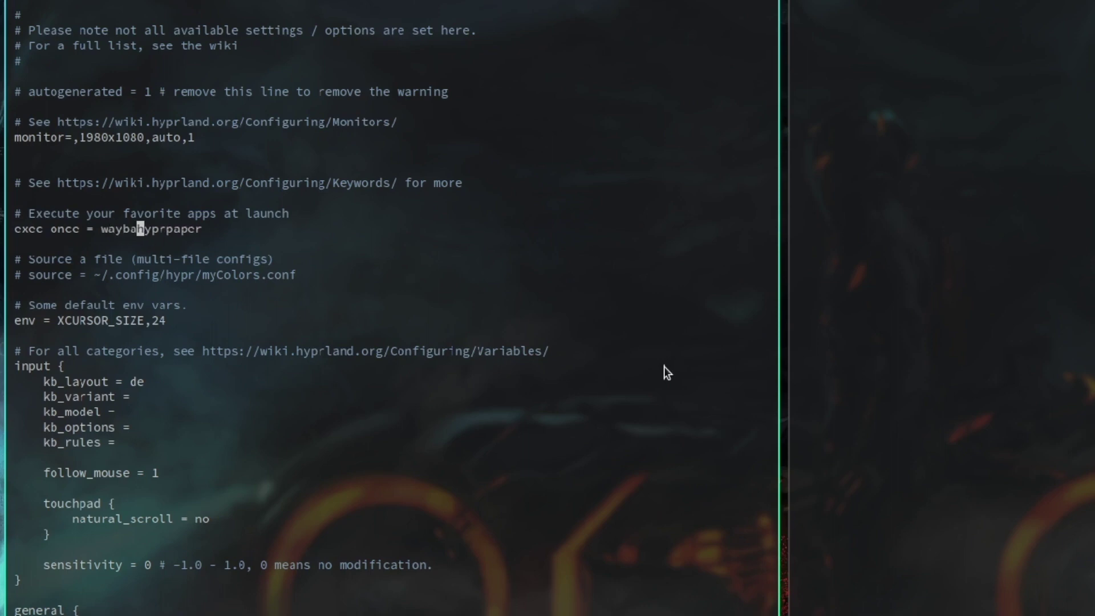
pyautogui.write('&')
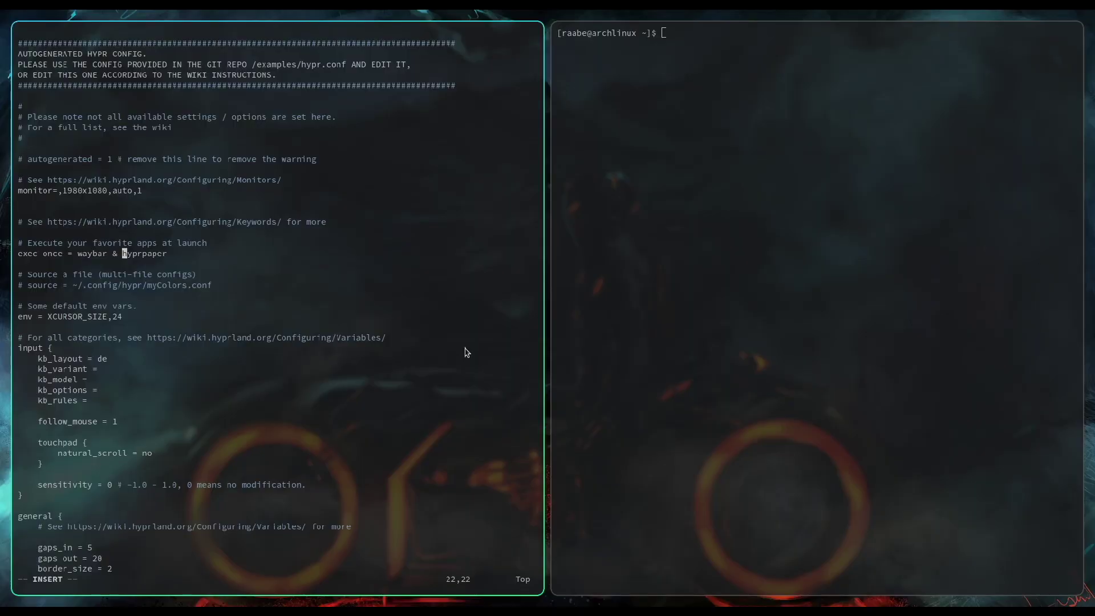
pyautogui.press('Escape')
pyautogui.write(':wq')
pyautogui.press('Return')
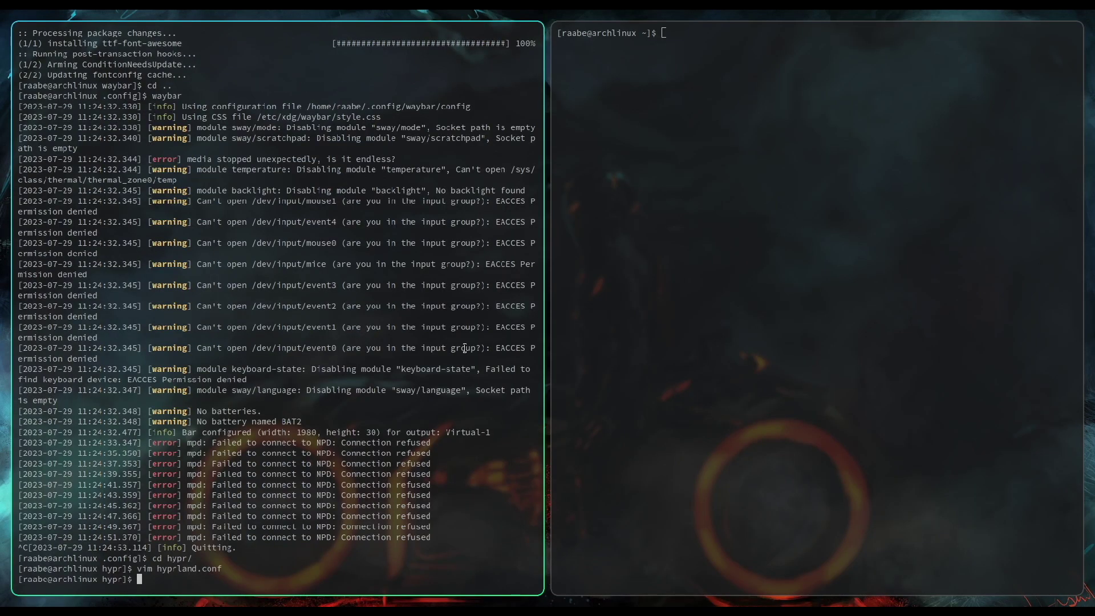
pyautogui.press('super+m')
pyautogui.write('clear')
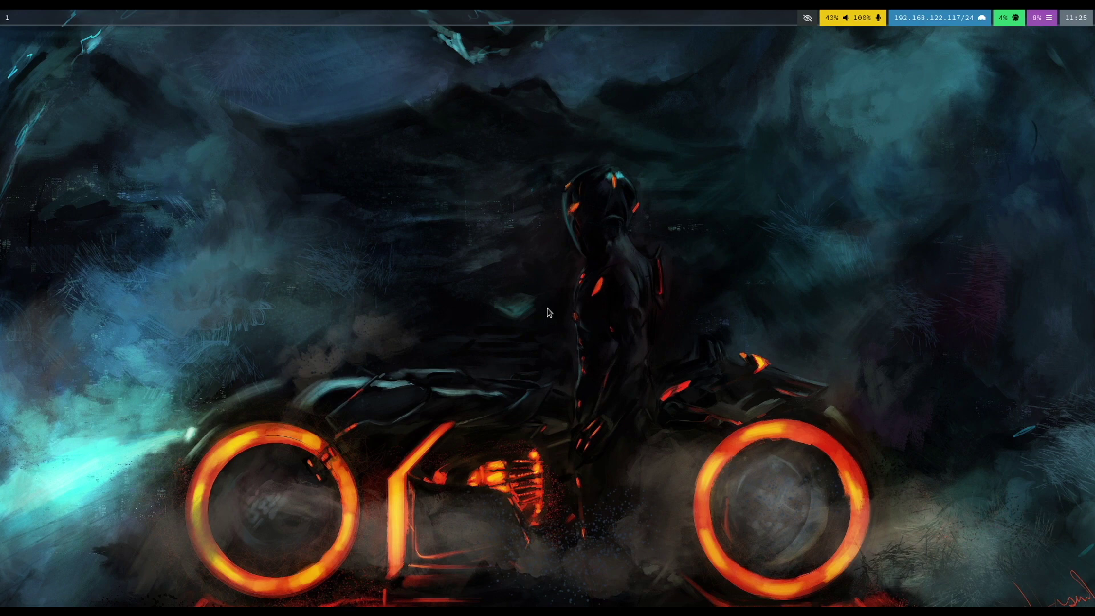
# Step: Open another terminal on the Tron wallpaper with SUPER+Return
pyautogui.press('super+Return')
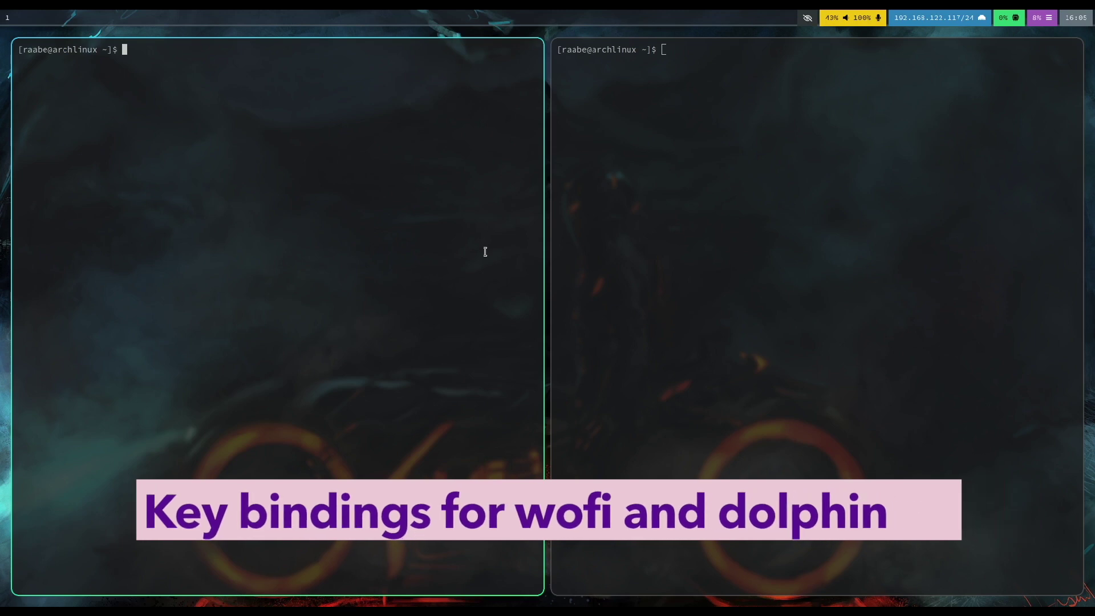
# Step: Change the wofi binding from '$mainMod, R' to '$mainMod CTRL, RETURN' and save hyprland.conf
pyautogui.write('cd .config/')
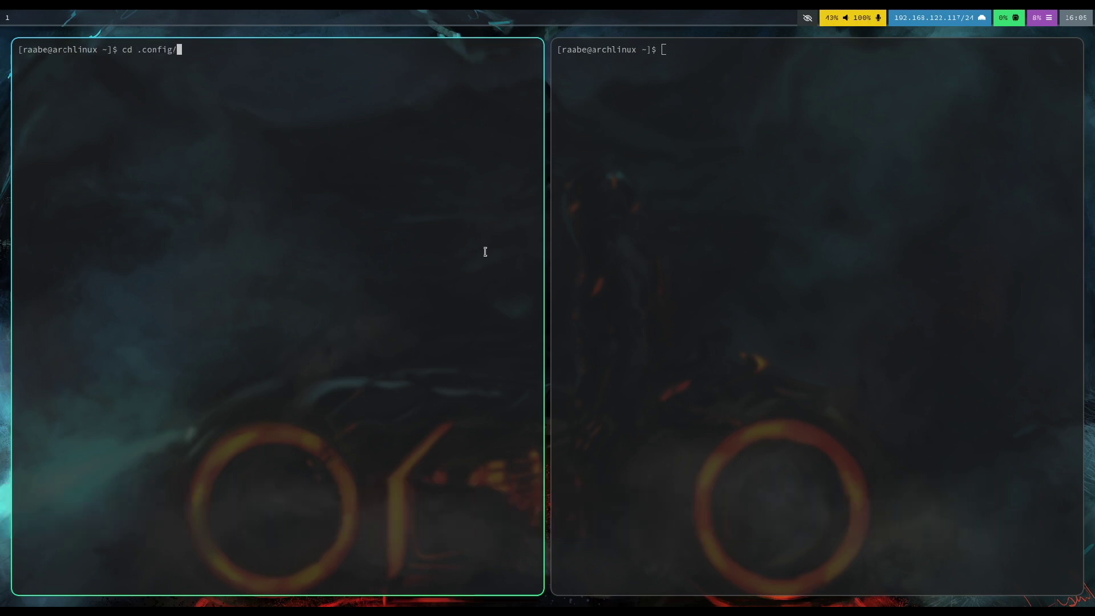
pyautogui.write('hypr/')
pyautogui.press('Return')
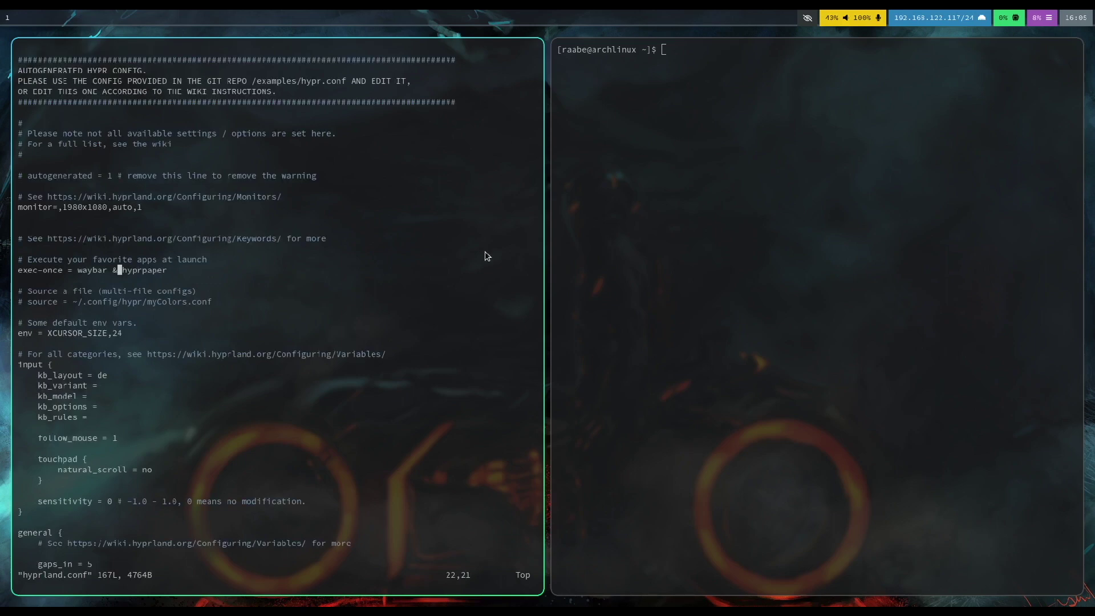
pyautogui.scroll(-20, 201, 449)
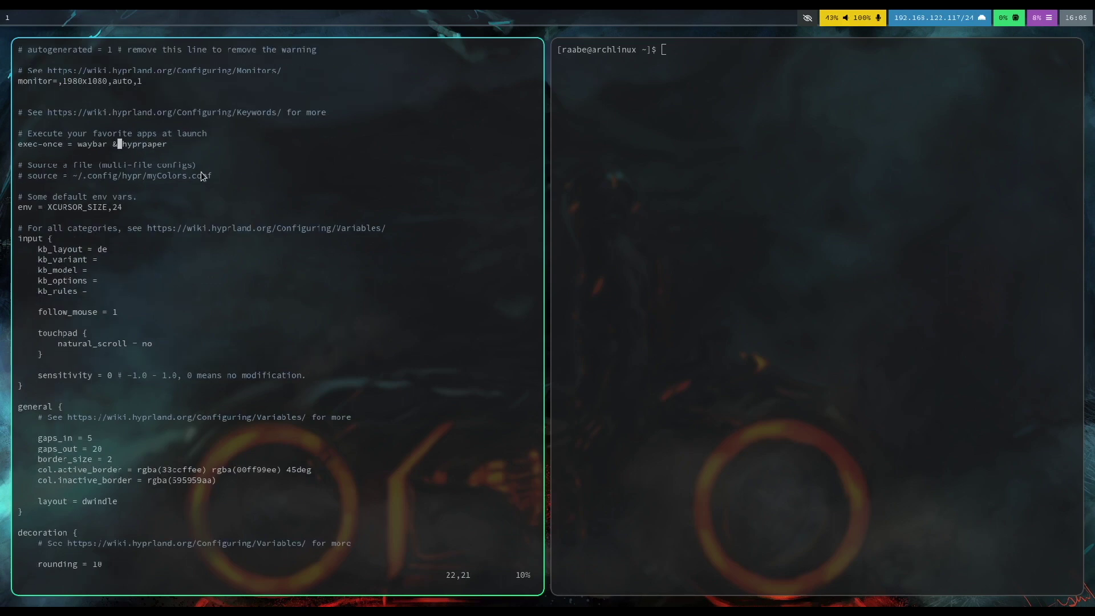
pyautogui.scroll(-5, 207, 439)
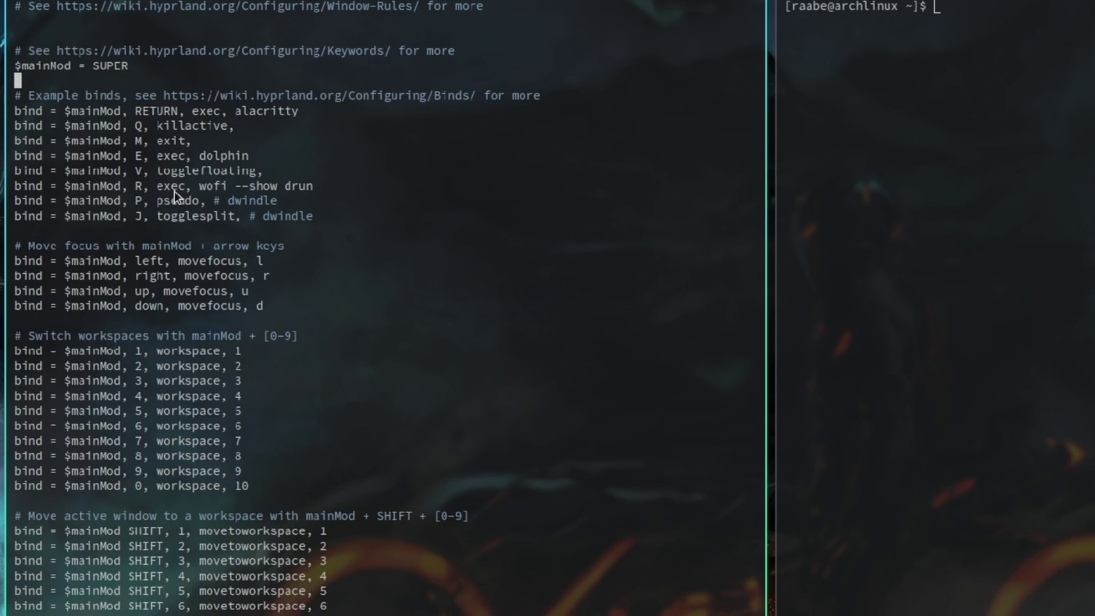
pyautogui.click(129, 188)
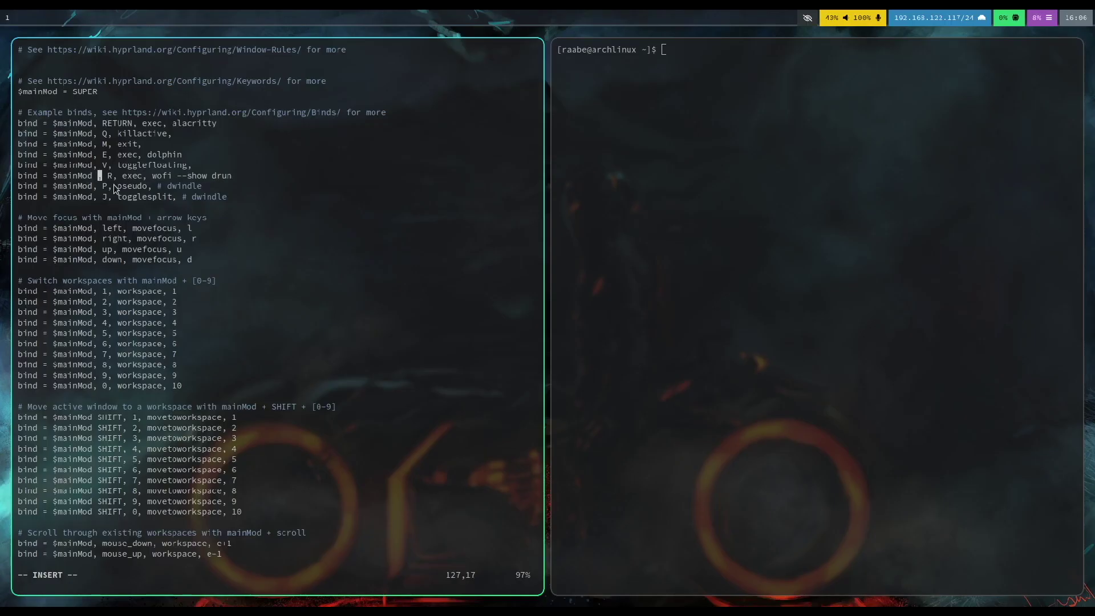
pyautogui.write('CTR')
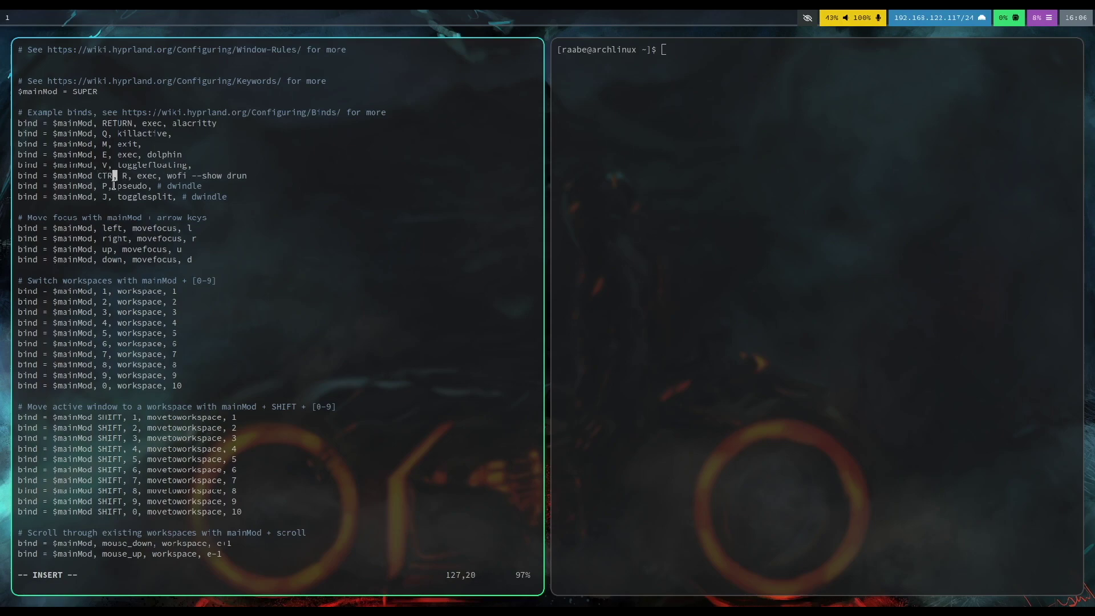
pyautogui.write('L')
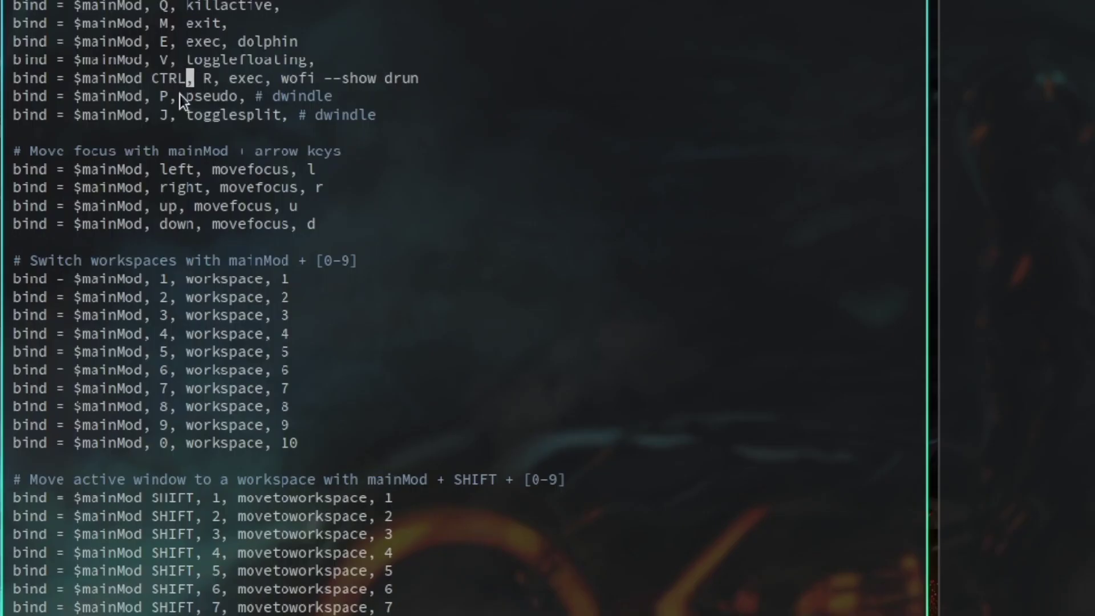
pyautogui.press('Right')
pyautogui.press('Right')
pyautogui.press('Right')
pyautogui.write('ETURN')
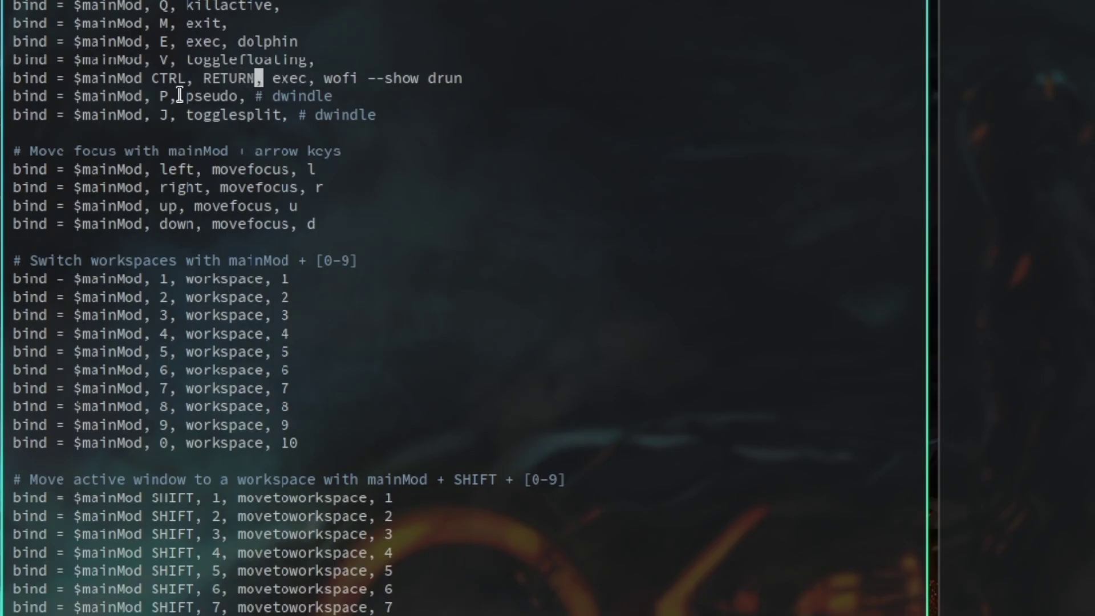
pyautogui.press('Escape')
pyautogui.write(':w')
pyautogui.press('Return')
# Step: Test the new SUPER+CTRL+Return shortcut by opening and closing the wofi launcher
pyautogui.press('super+ctrl+Return')
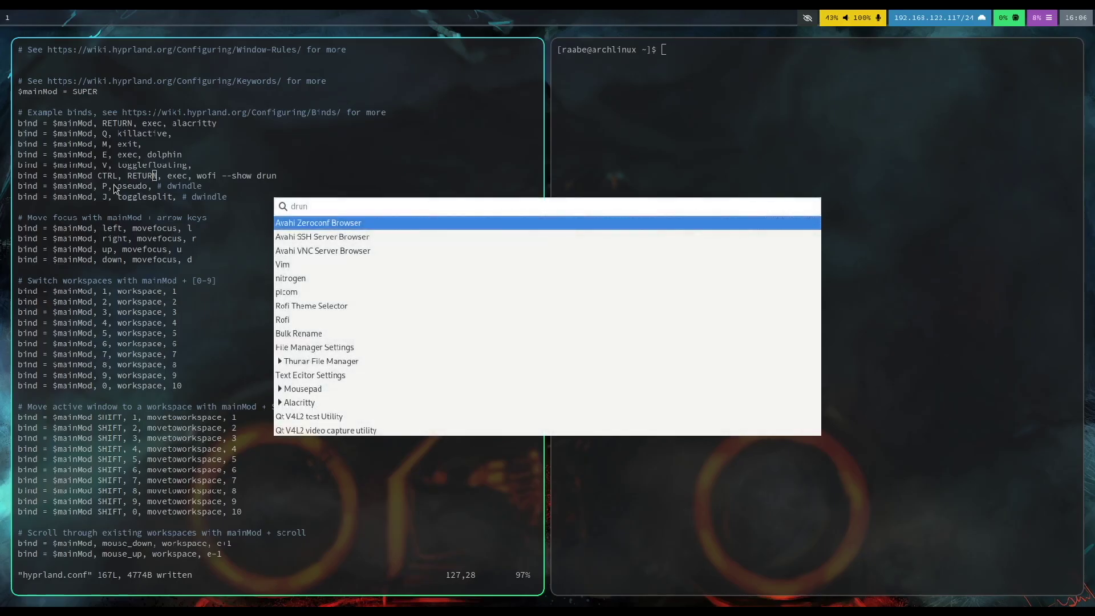
pyautogui.press('Down')
pyautogui.press('Down')
pyautogui.press('Down')
pyautogui.press('Down')
pyautogui.press('Down')
pyautogui.press('Down')
pyautogui.press('Down')
pyautogui.press('Down')
pyautogui.press('Down')
pyautogui.press('Down')
pyautogui.press('Down')
pyautogui.press('Down')
pyautogui.press('Down')
pyautogui.press('Down')
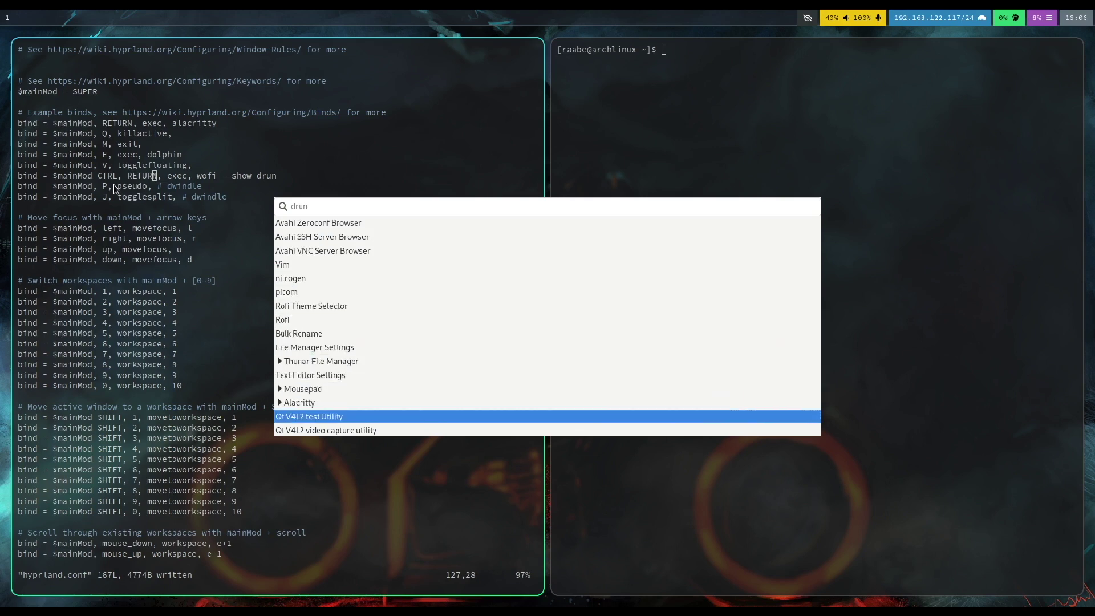
pyautogui.press('Up')
pyautogui.press('Up')
pyautogui.press('Up')
pyautogui.press('Up')
pyautogui.press('Up')
pyautogui.press('Up')
pyautogui.press('Up')
pyautogui.press('Up')
pyautogui.press('Up')
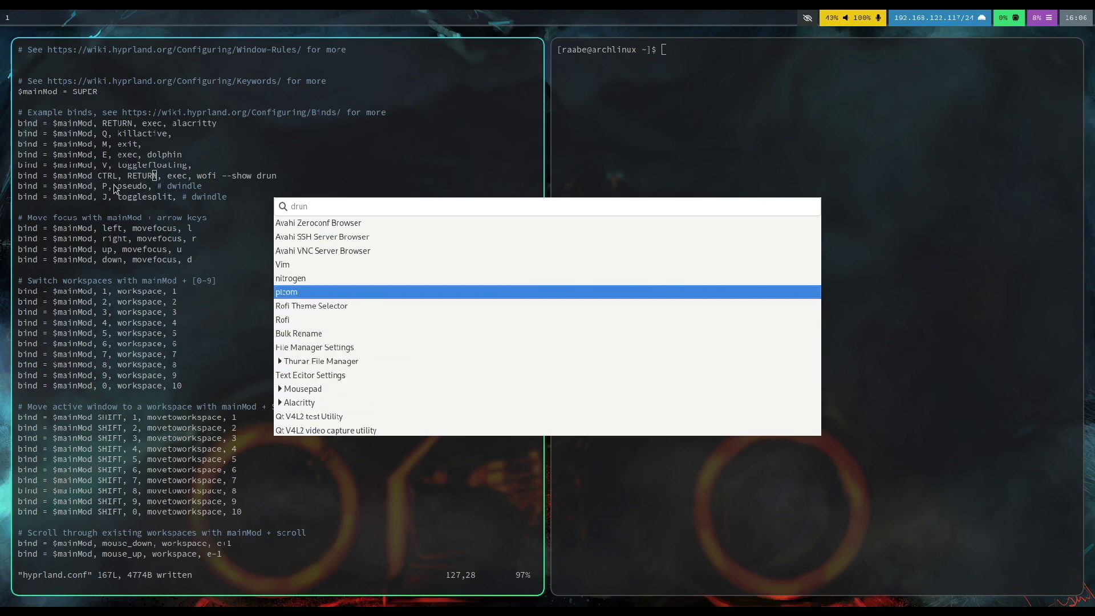
pyautogui.press('Return')
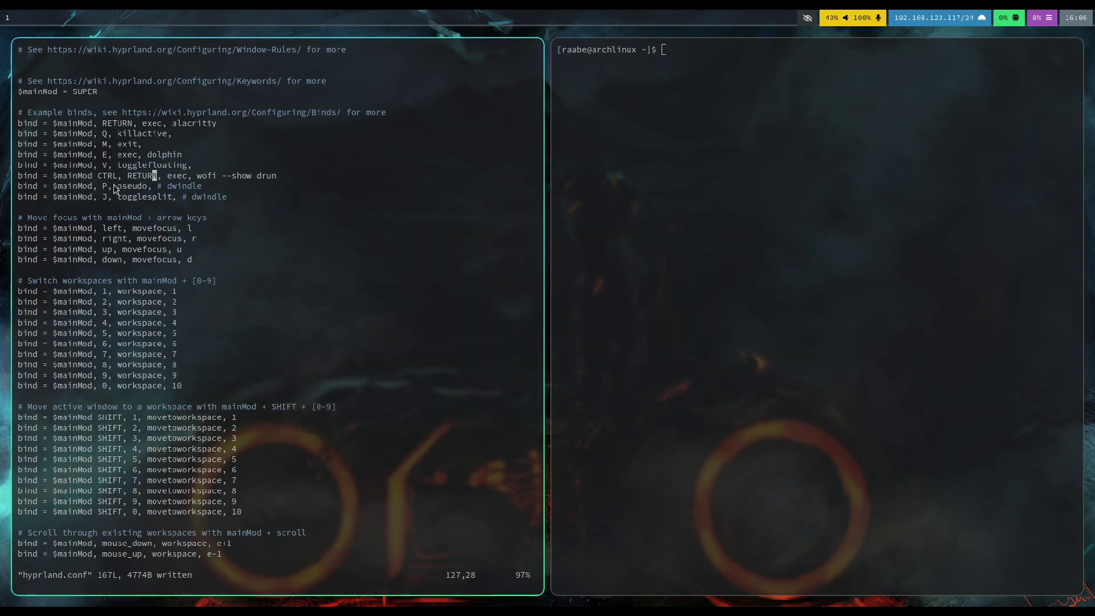
# Step: Rebind Dolphin from $mainMod, E to $mainMod, F, save, and launch it with SUPER+F
pyautogui.press('Up')
pyautogui.press('Up')
pyautogui.press('Left')
pyautogui.press('Left')
pyautogui.press('Left')
pyautogui.press('Left')
pyautogui.press('Left')
pyautogui.press('Left')
pyautogui.press('Left')
pyautogui.press('Left')
pyautogui.press('i')
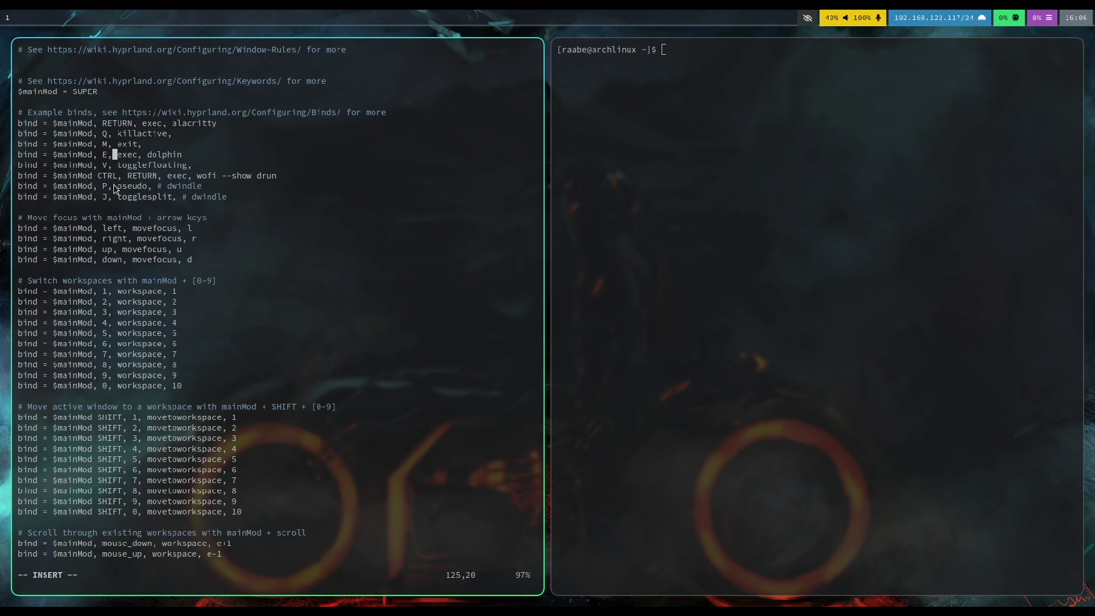
pyautogui.press('Left')
pyautogui.press('BackSpace')
pyautogui.write('F')
pyautogui.press('Escape')
pyautogui.write(':w')
pyautogui.press('Return')
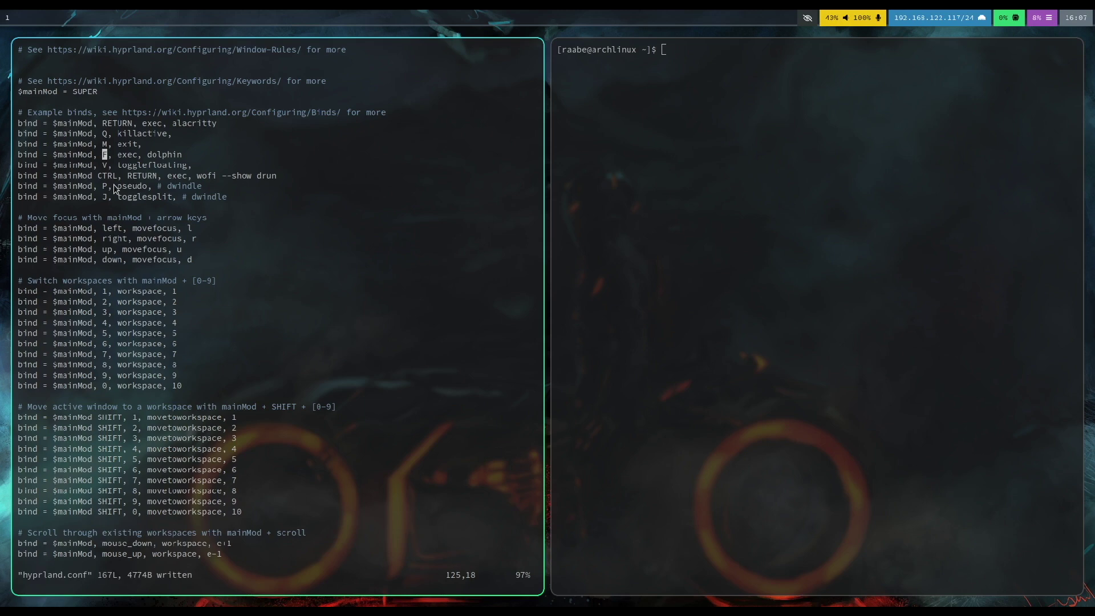
pyautogui.press('super+f')
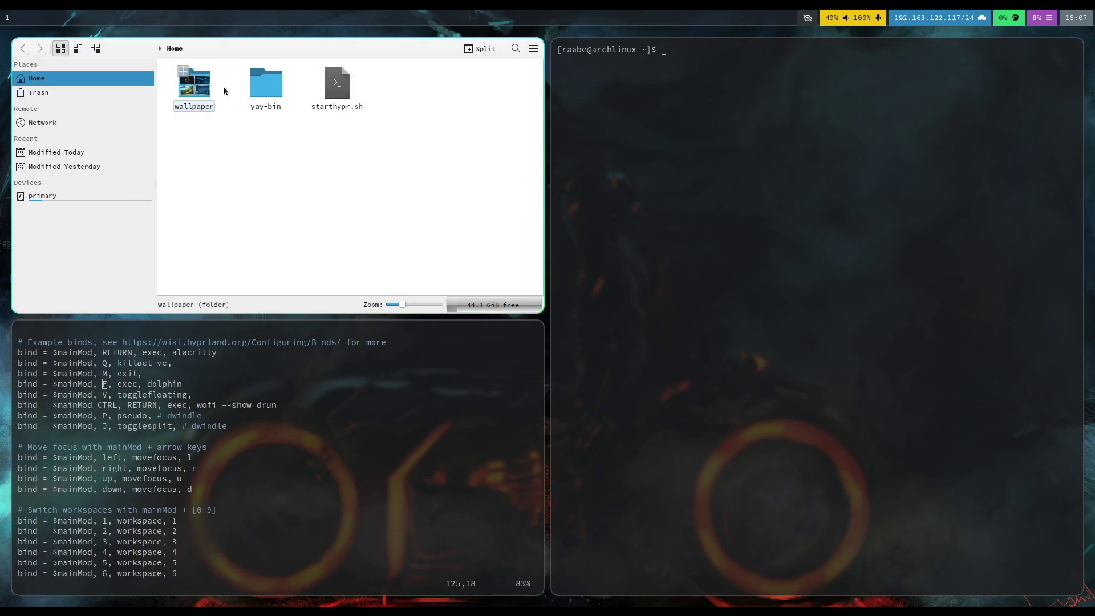
# Step: Open the wallpaper folder in Dolphin and scroll through its image thumbnails
pyautogui.doubleClick(199, 88)
pyautogui.scroll(-10, 374, 137)
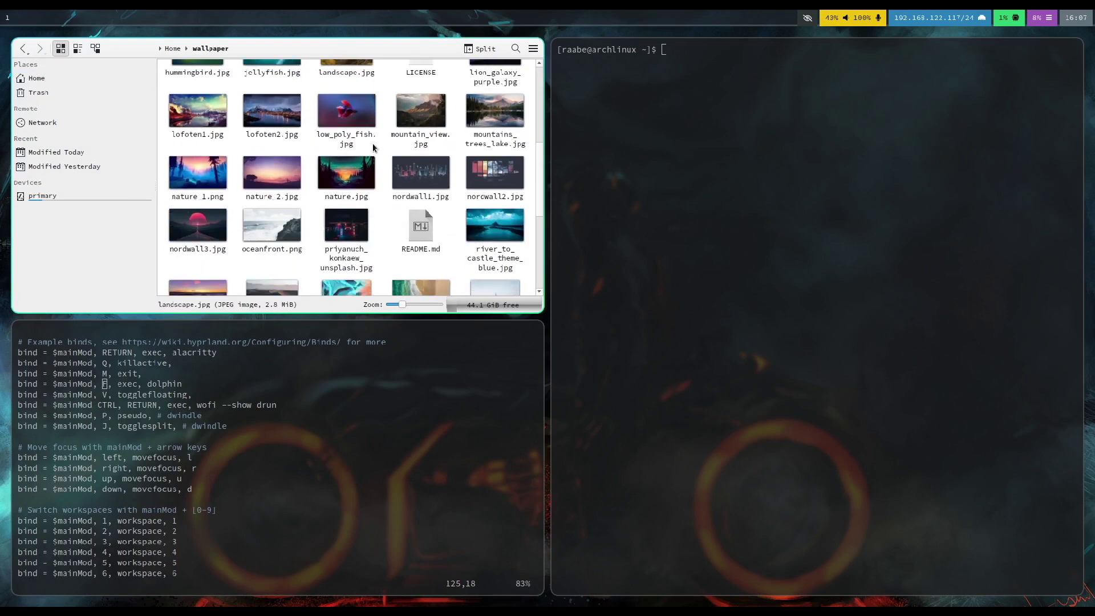
pyautogui.scroll(10, 375, 147)
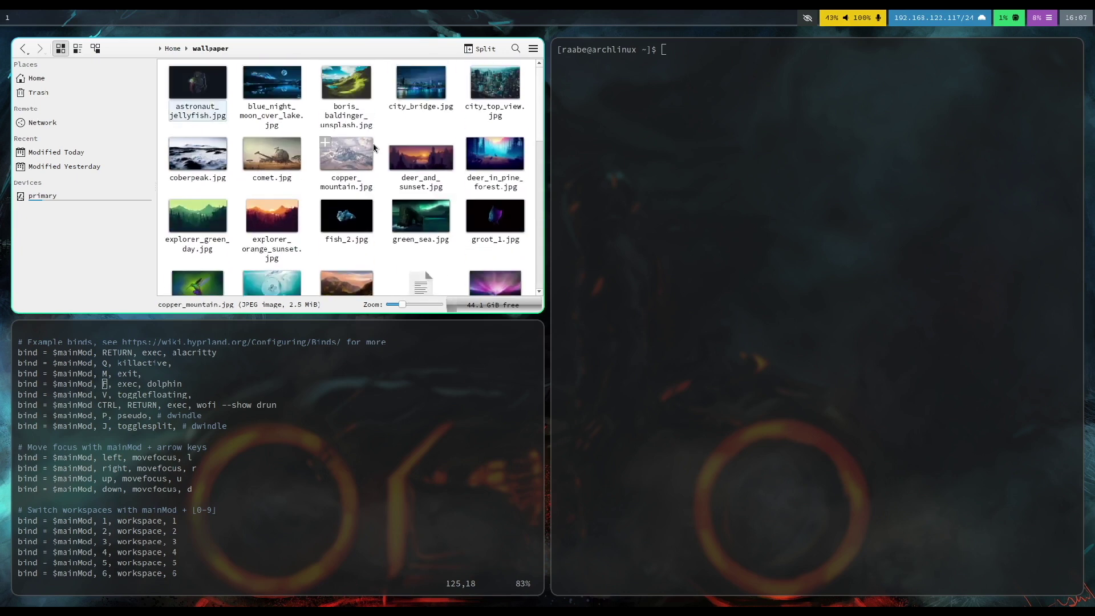